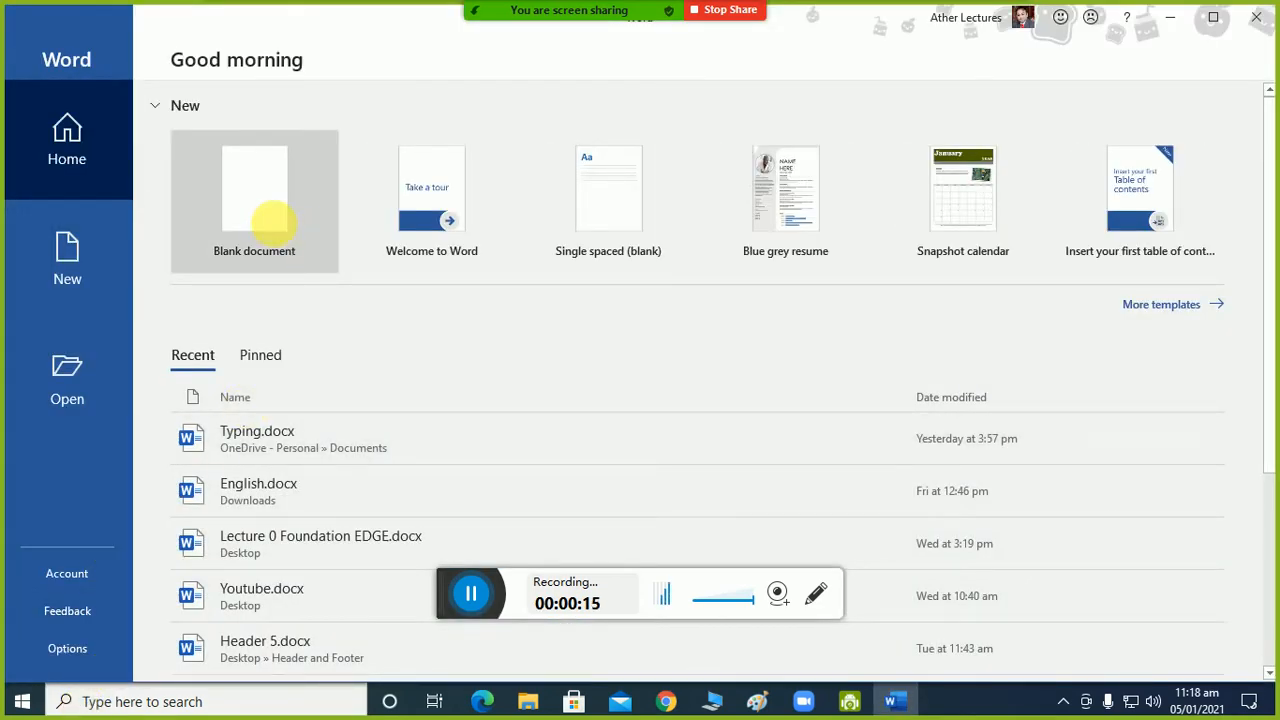
# Create a blank document and minimise its window to show the desktop.
pyautogui.click(274, 223)
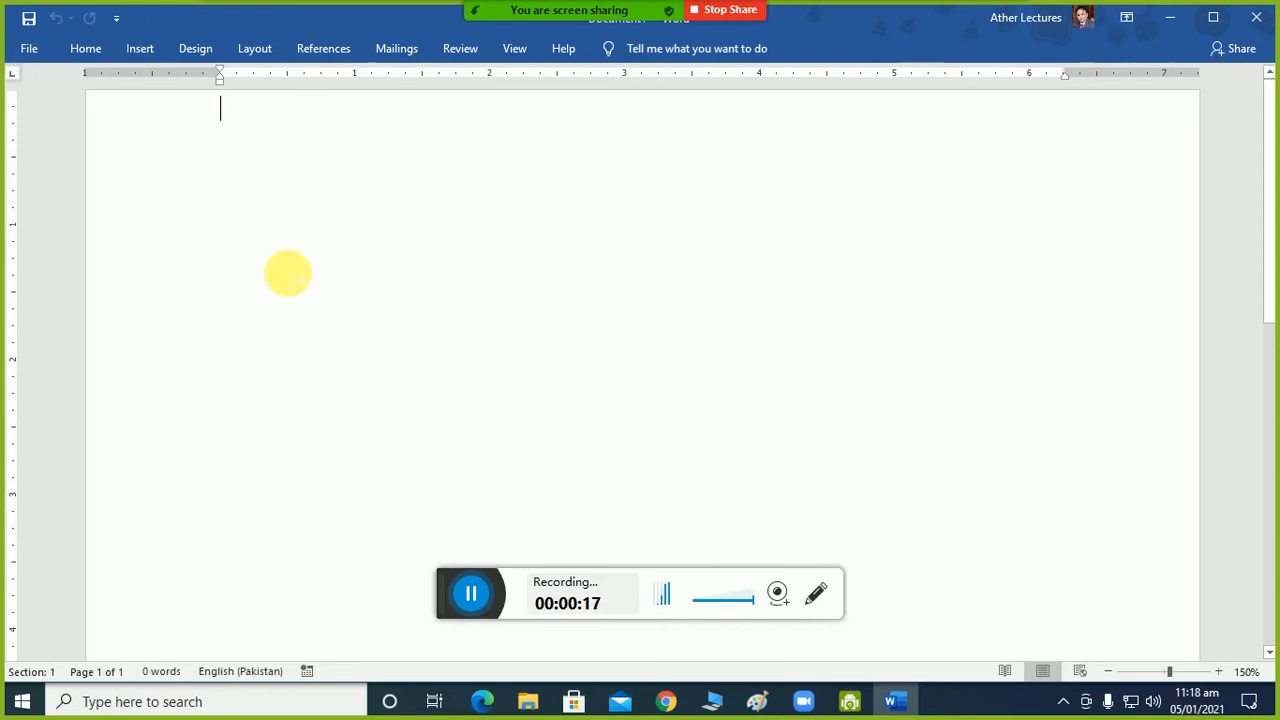
pyautogui.click(1168, 18)
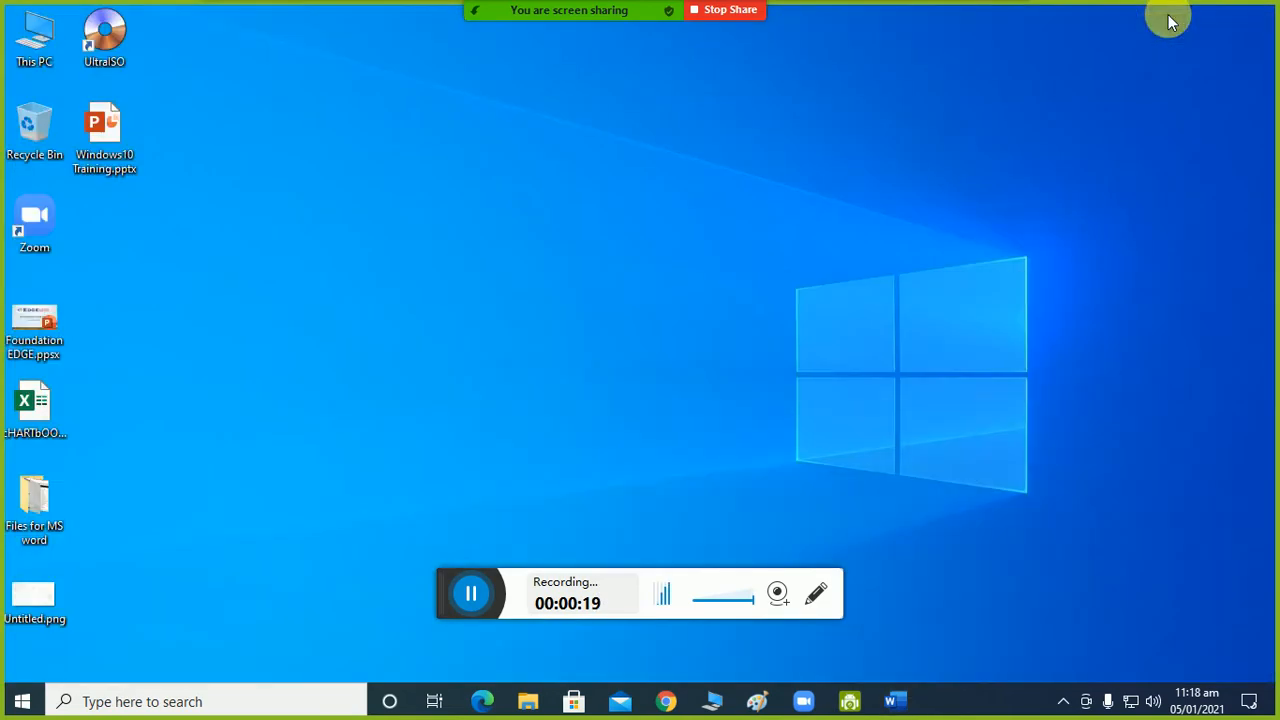
# Open WhatsApp Image 2020-12-24 at 11.13.07 AM.jpeg from the desktop folder Files for MS word and maximise the image window.
pyautogui.click(40, 512)
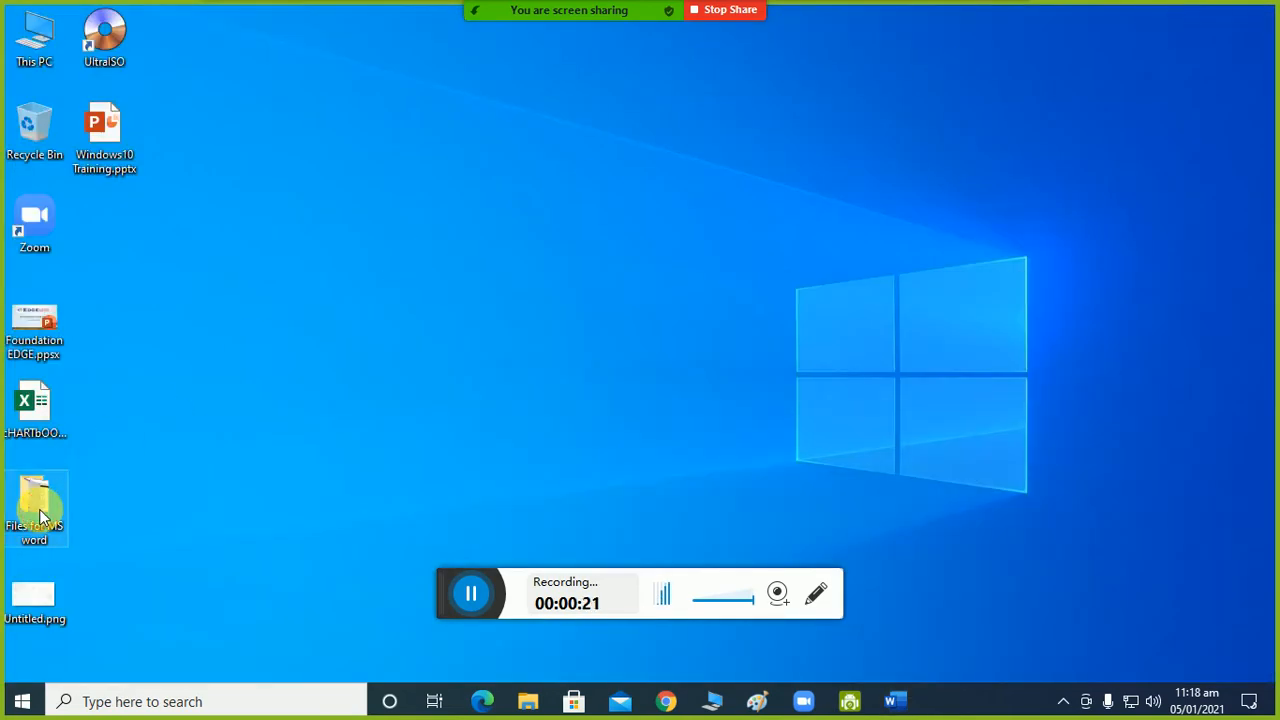
pyautogui.click(40, 512)
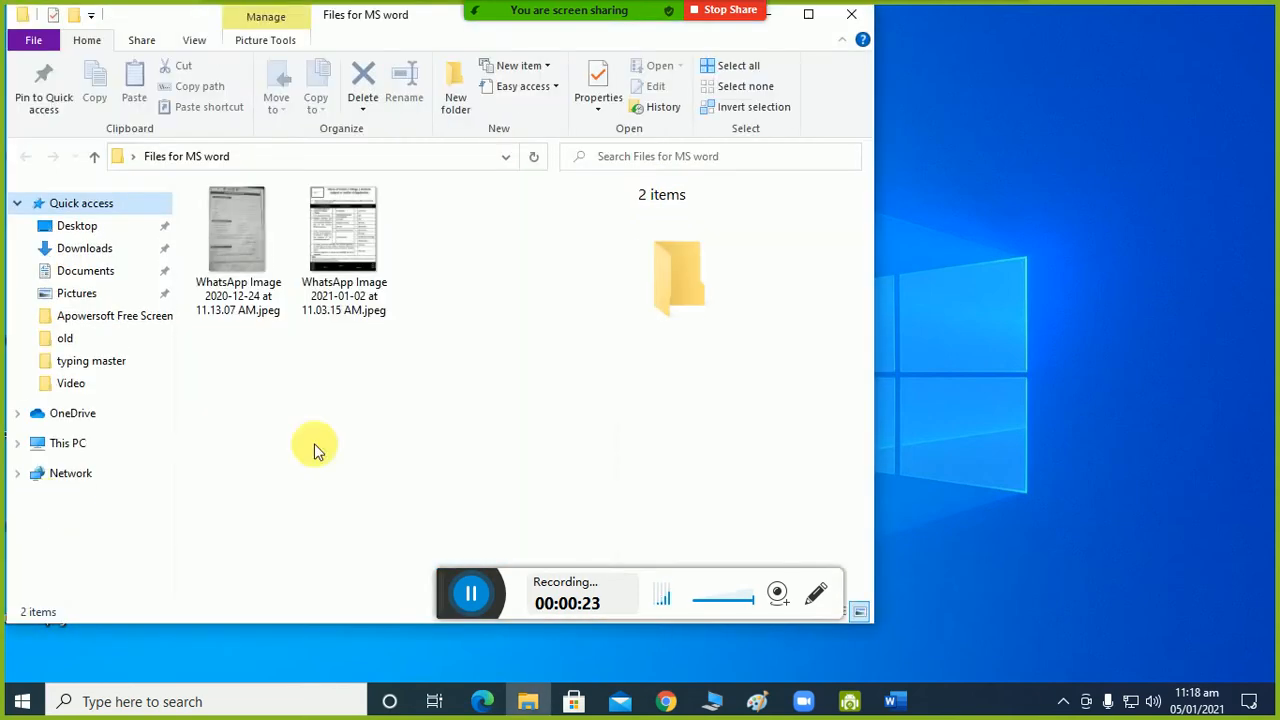
pyautogui.doubleClick(268, 276)
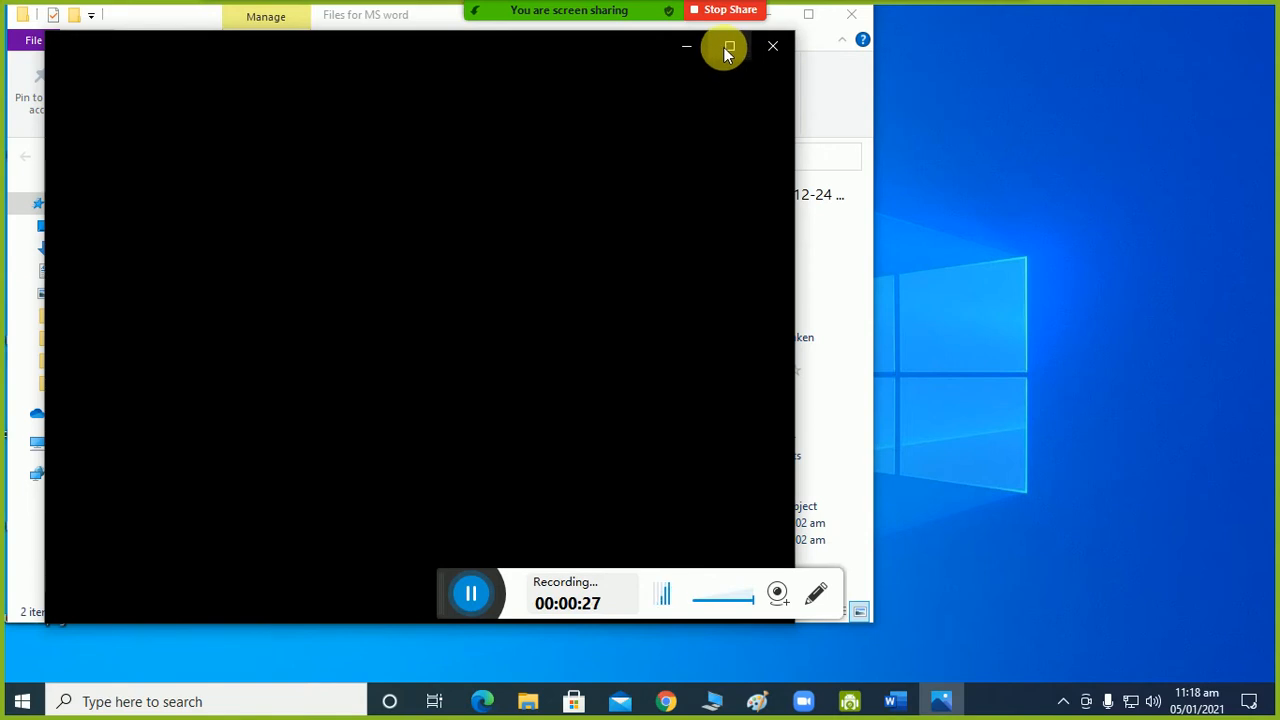
pyautogui.click(728, 48)
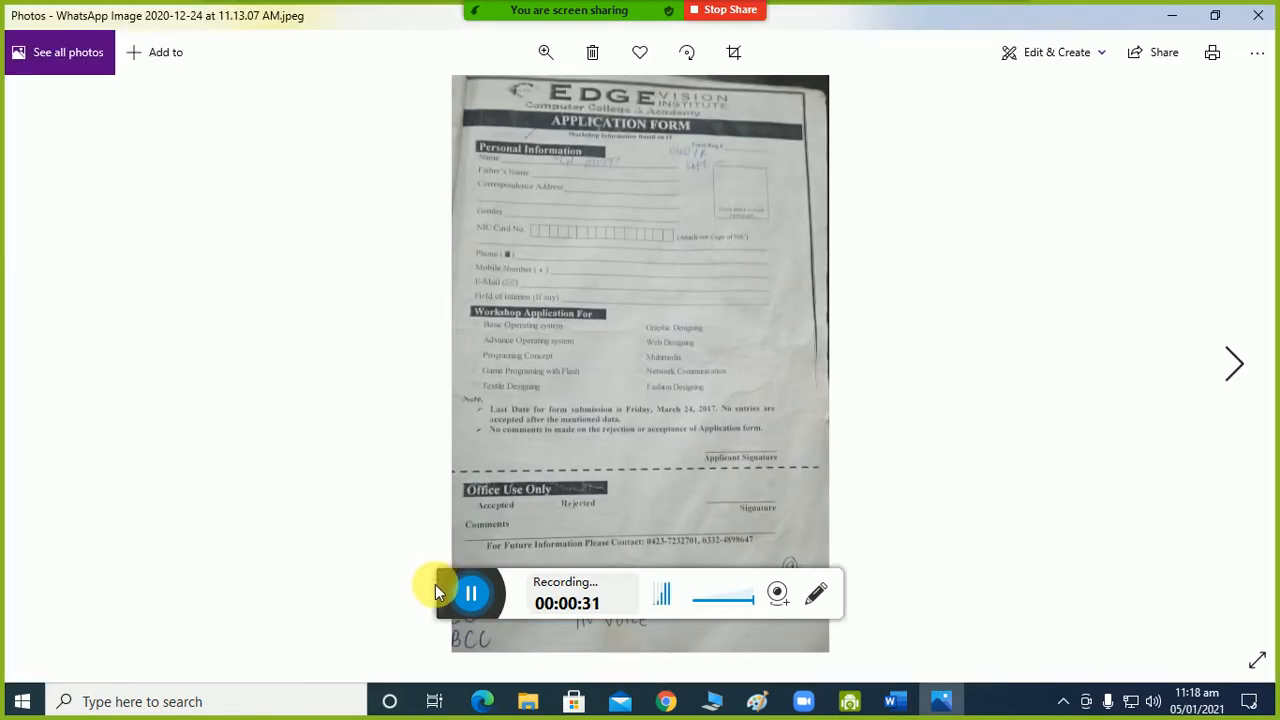
pyautogui.moveTo(436, 588); pyautogui.dragTo(333, 700)
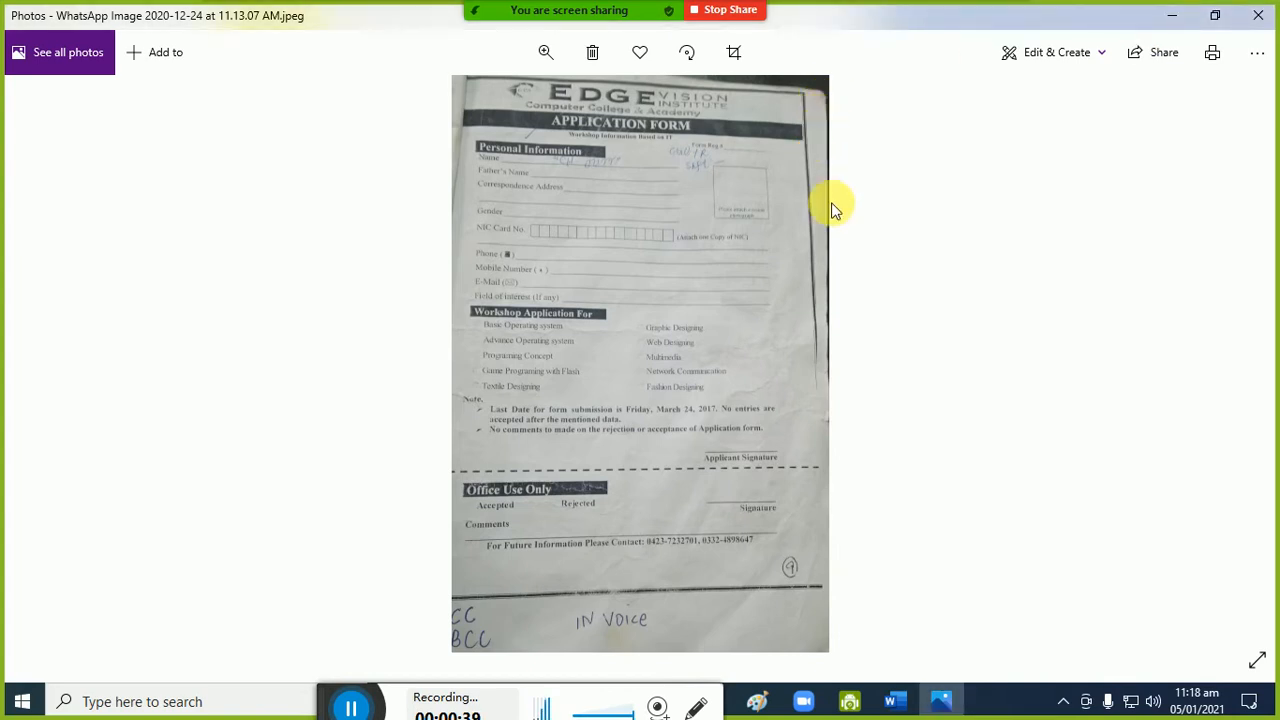
# Examine the scanned application form's header, fields and workshop sections up close, then minimise the image window.
pyautogui.scroll(1, 831, 206)
pyautogui.scroll(-1, 885, 250)
pyautogui.scroll(3, 857, 257)
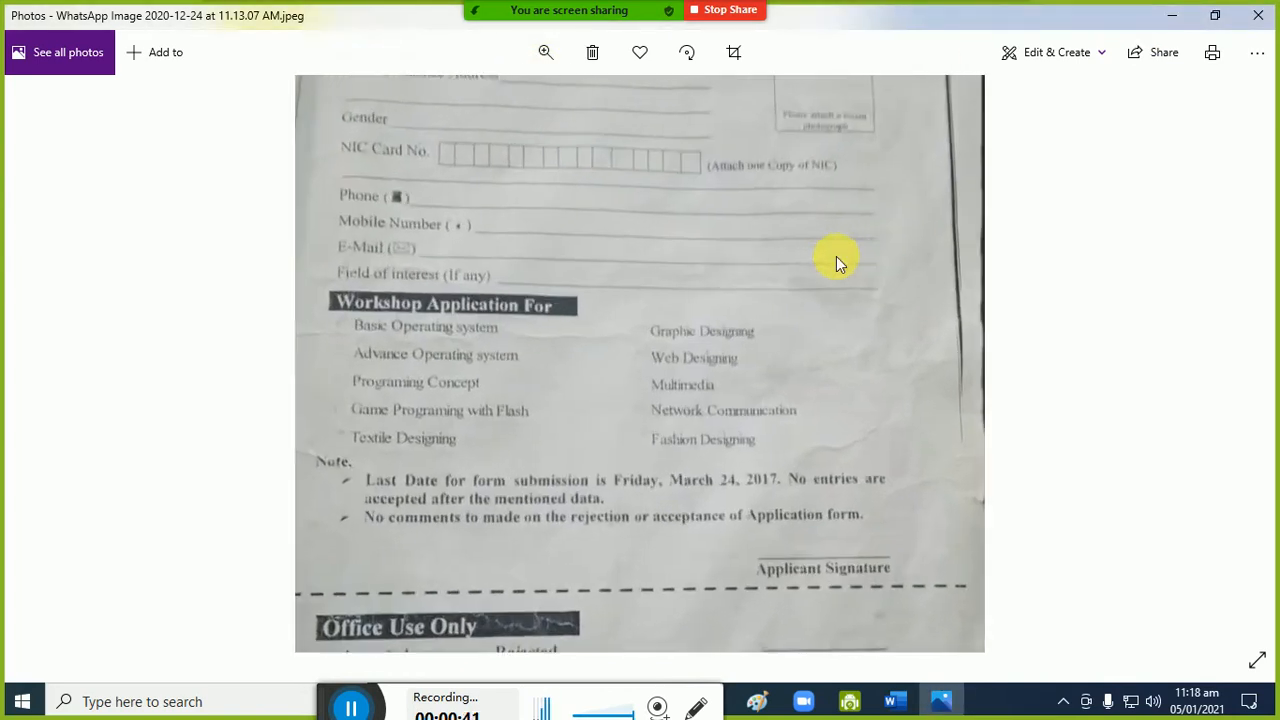
pyautogui.scroll(-1, 899, 230)
pyautogui.scroll(1, 966, 323)
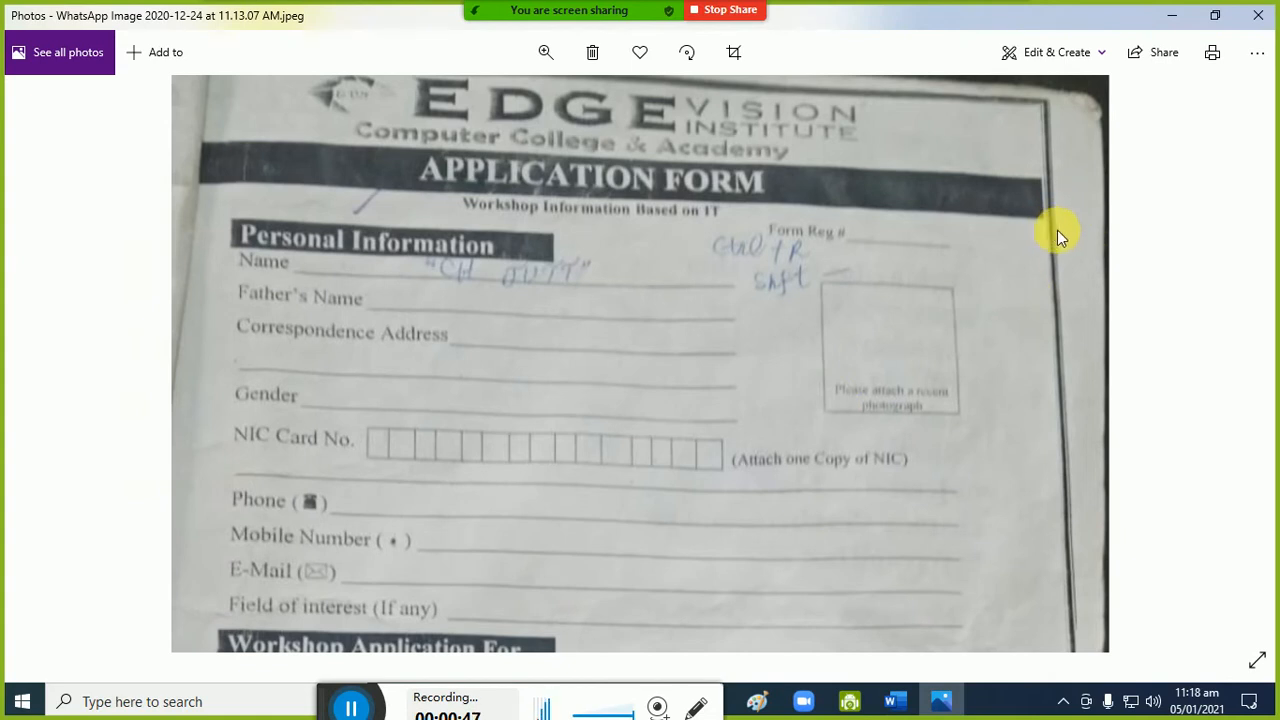
pyautogui.click(1172, 16)
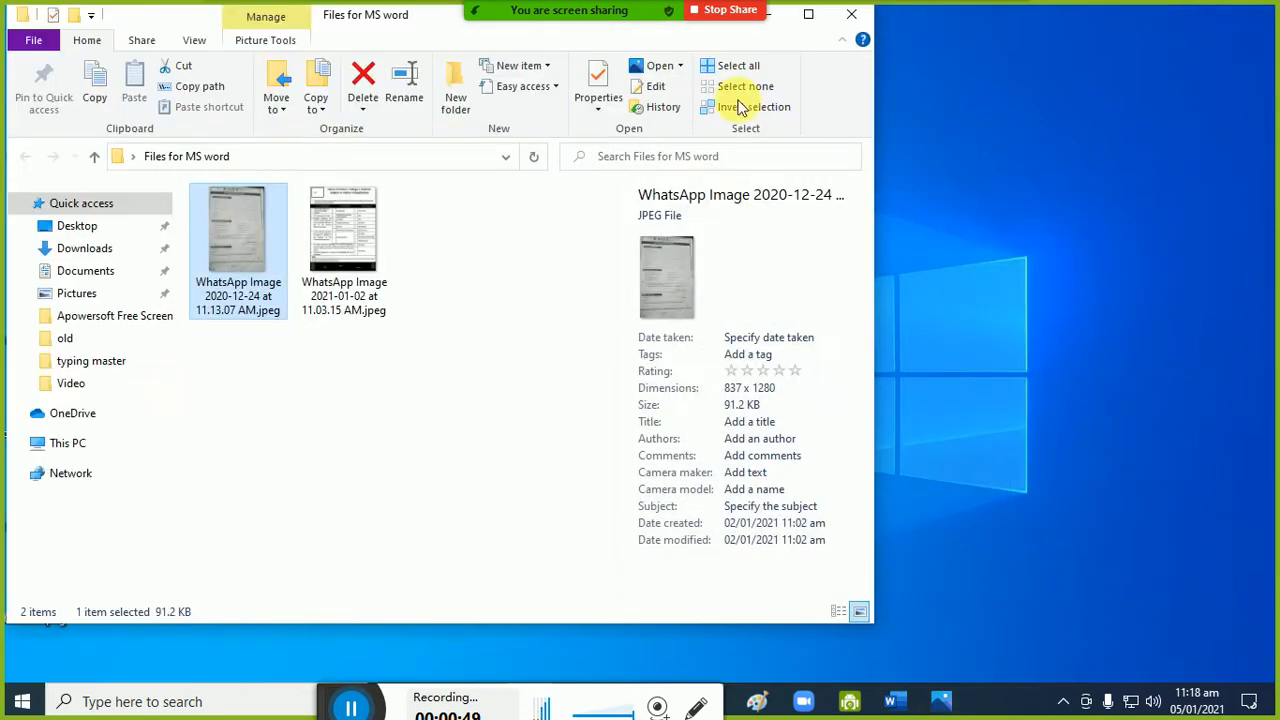
# Restore the application form image and snap it to one half of the screen beside the blank Word document.
pyautogui.click(938, 703)
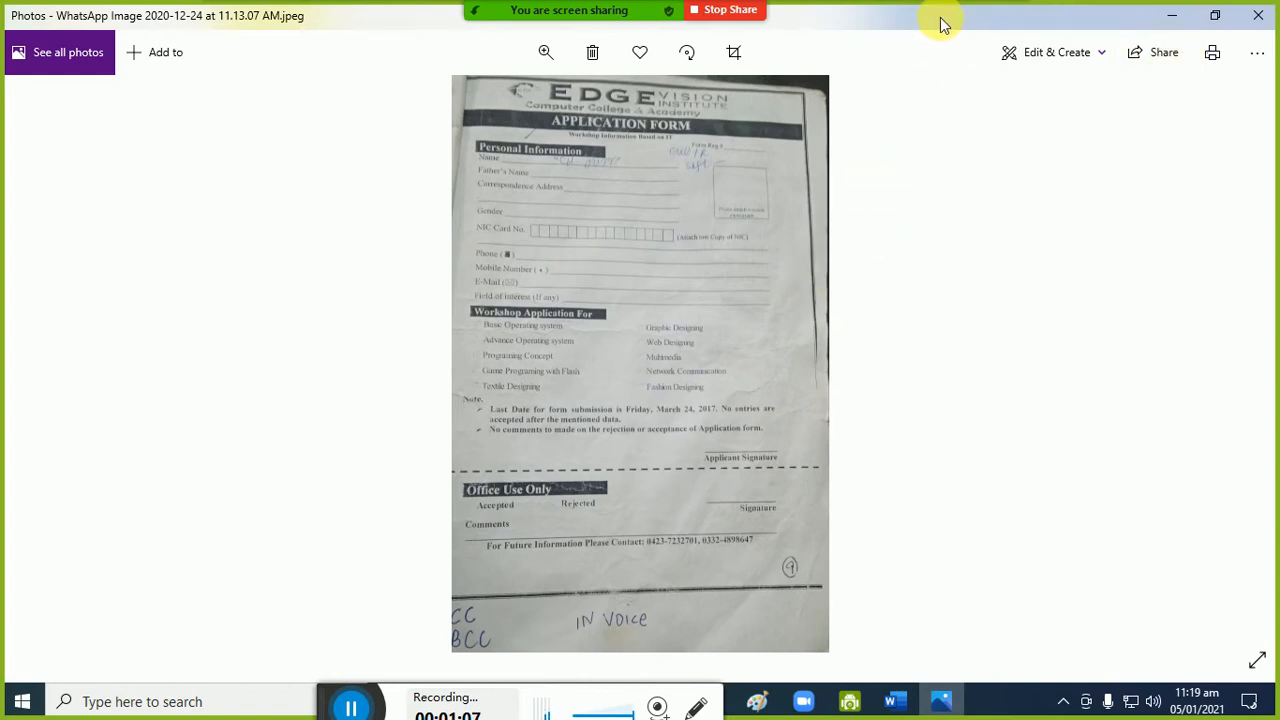
pyautogui.moveTo(940, 22); pyautogui.dragTo(1274, 113)
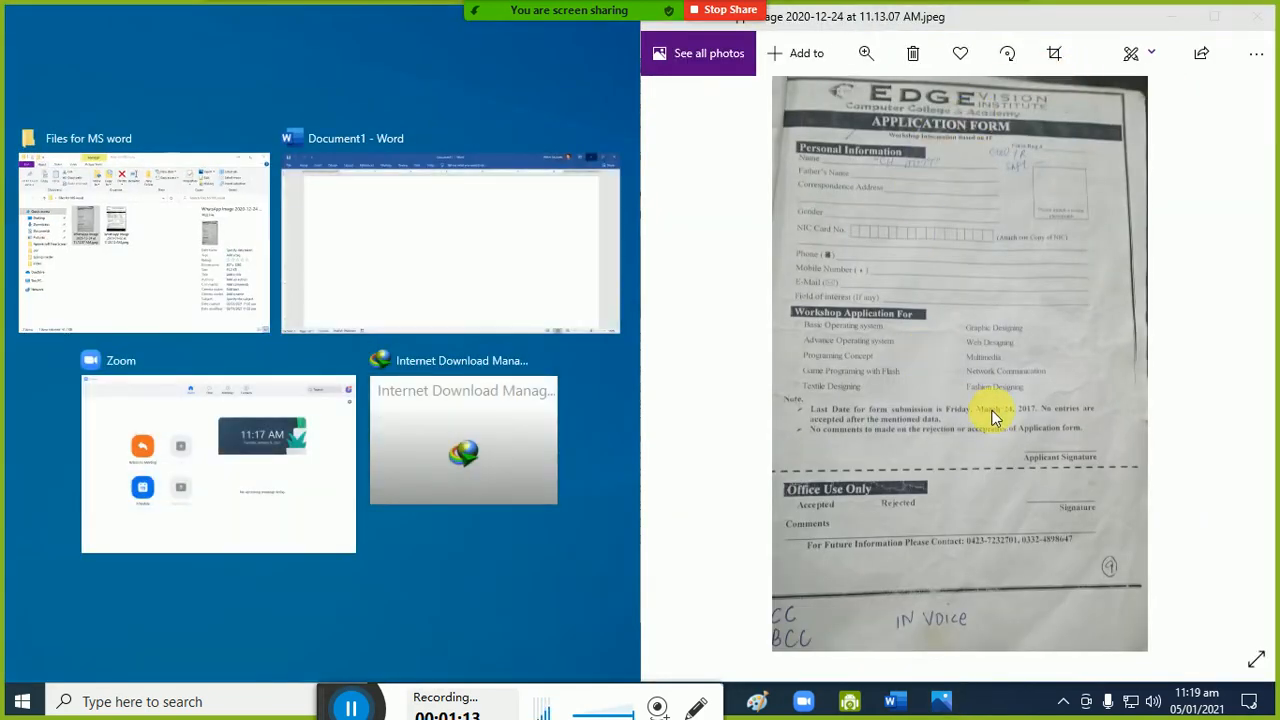
pyautogui.click(437, 237)
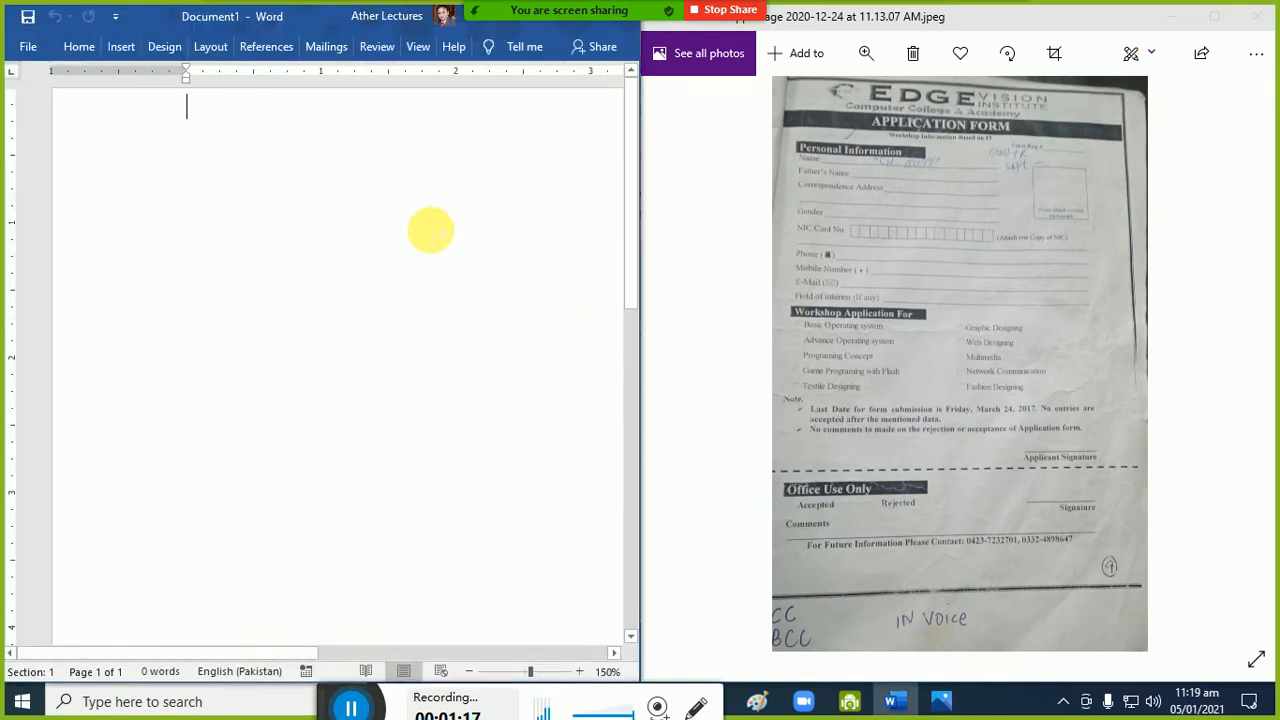
# Set the document's zoom to Page width.
pyautogui.click(605, 675)
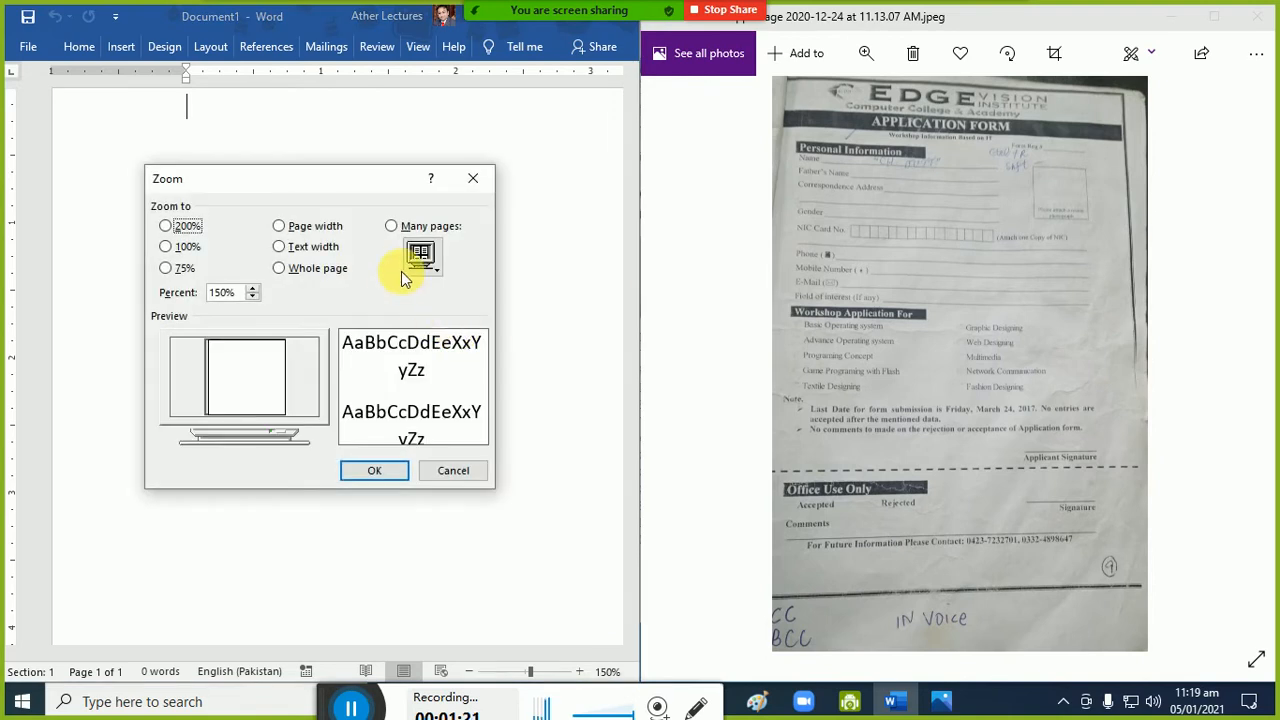
pyautogui.click(293, 230)
pyautogui.click(393, 474)
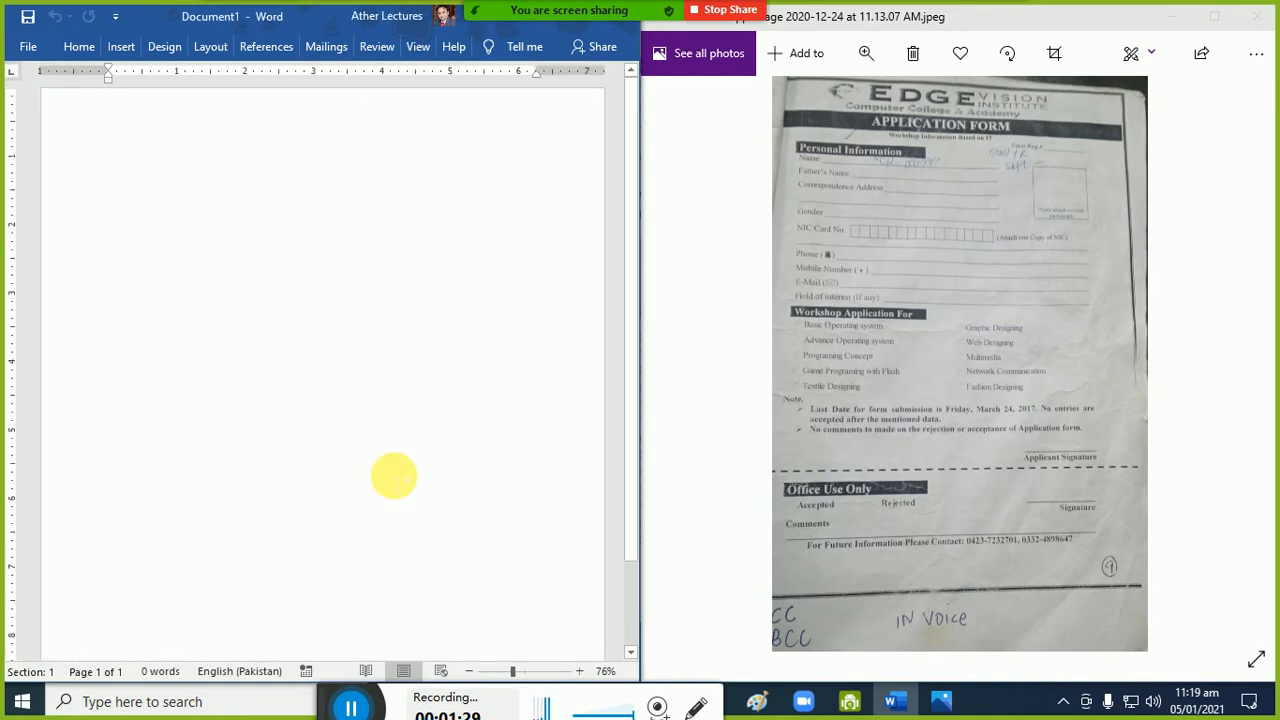
# Narrow the image window to just fit the form and widen the Word window to meet its edge.
pyautogui.click(700, 470)
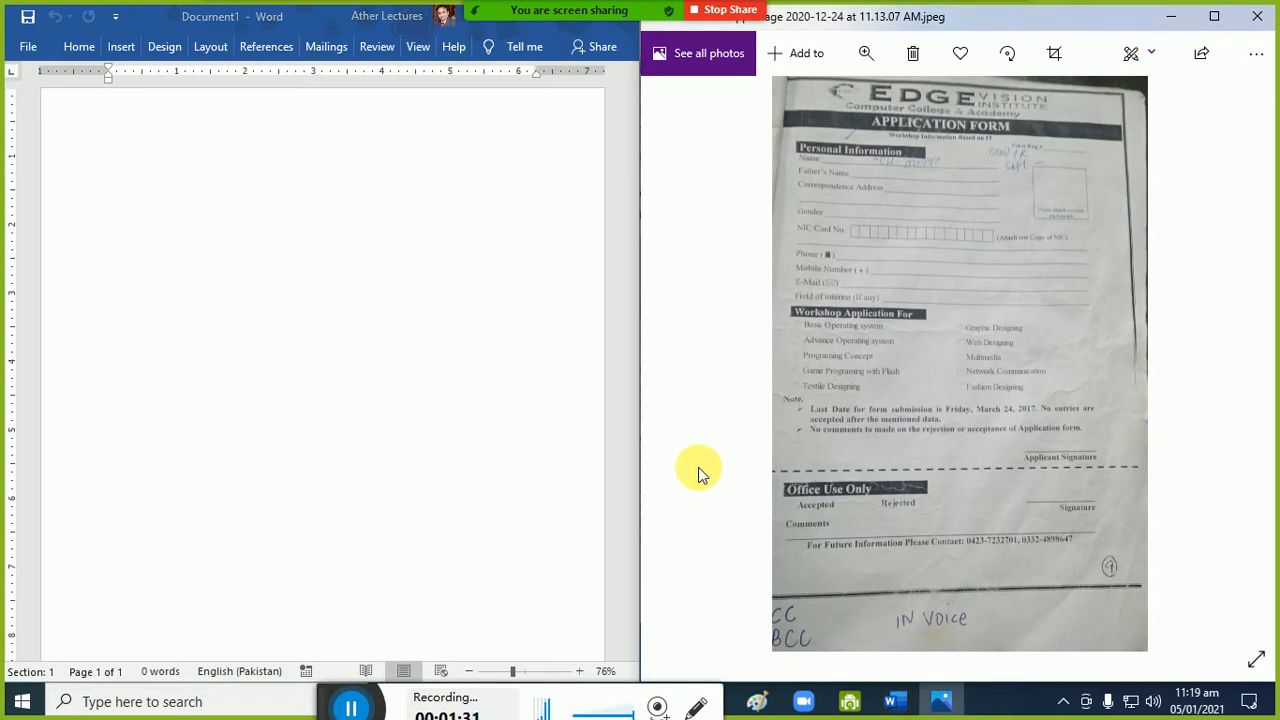
pyautogui.moveTo(648, 457); pyautogui.dragTo(819, 453)
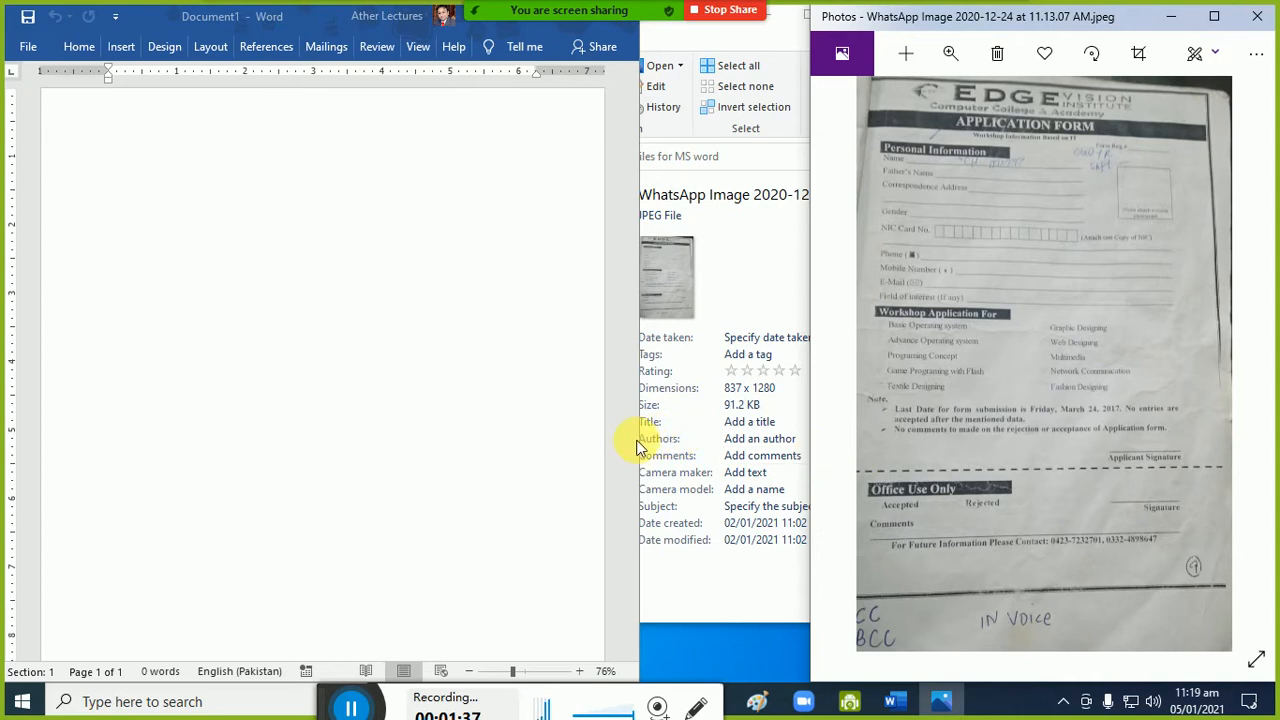
pyautogui.moveTo(650, 440); pyautogui.dragTo(810, 443)
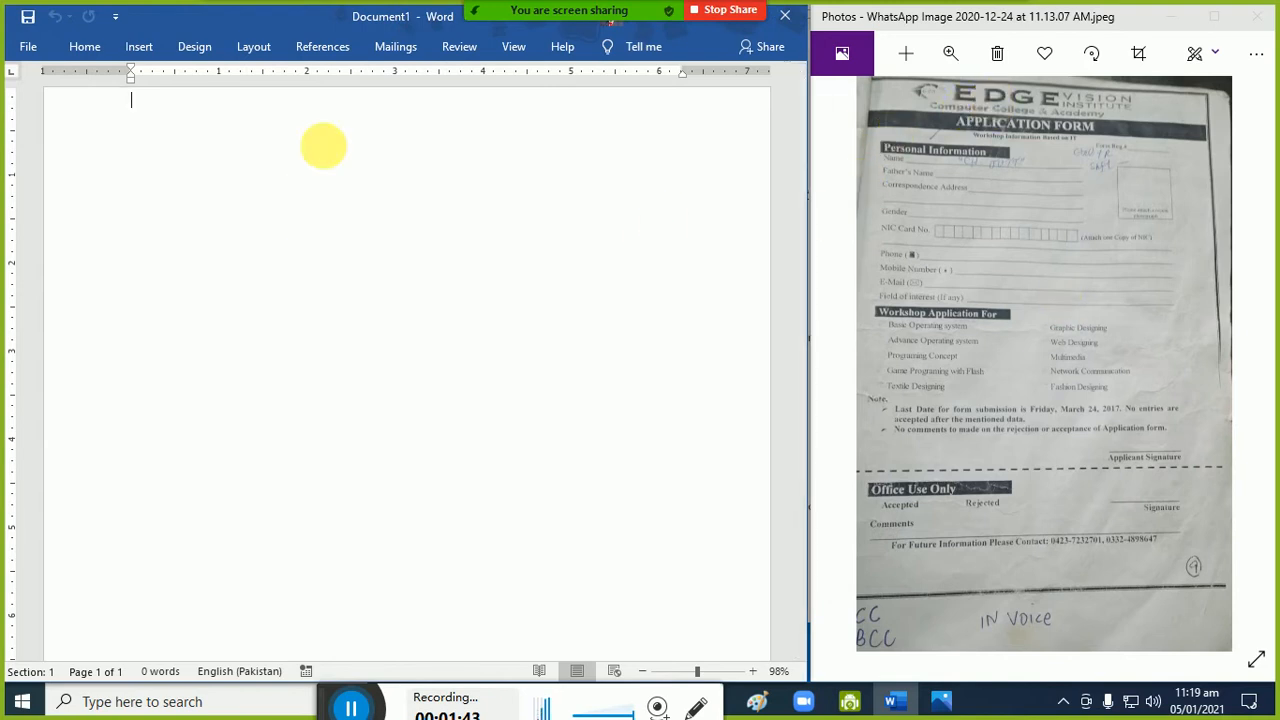
# Add a Box page border to the whole document using the thin-thick-thin triple-line style at 3 pt width.
pyautogui.click(186, 49)
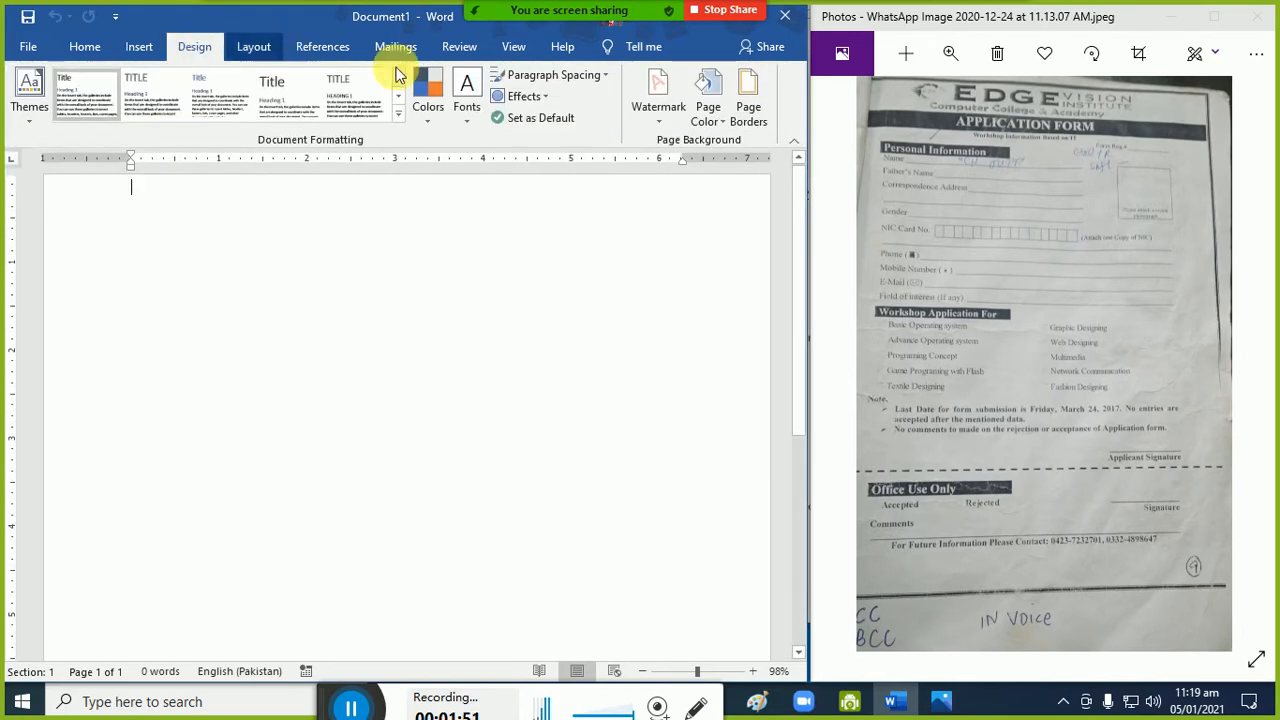
pyautogui.click(747, 117)
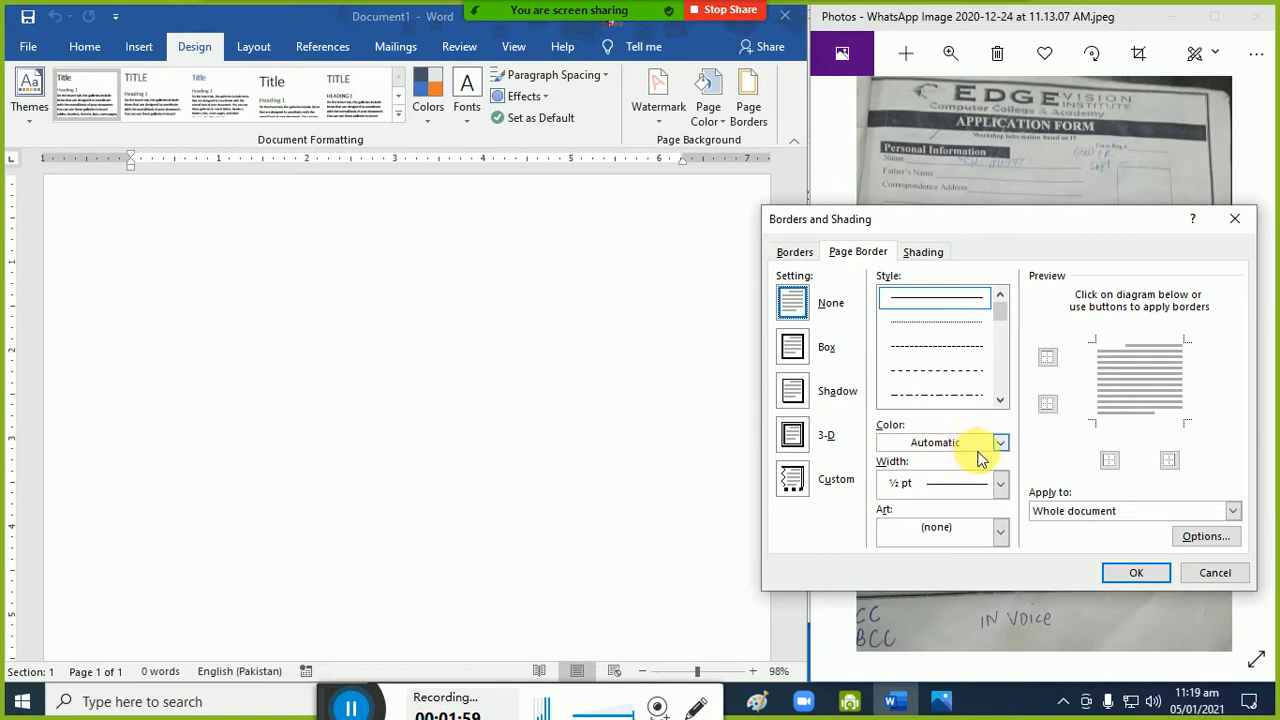
pyautogui.moveTo(1003, 315); pyautogui.dragTo(1006, 340)
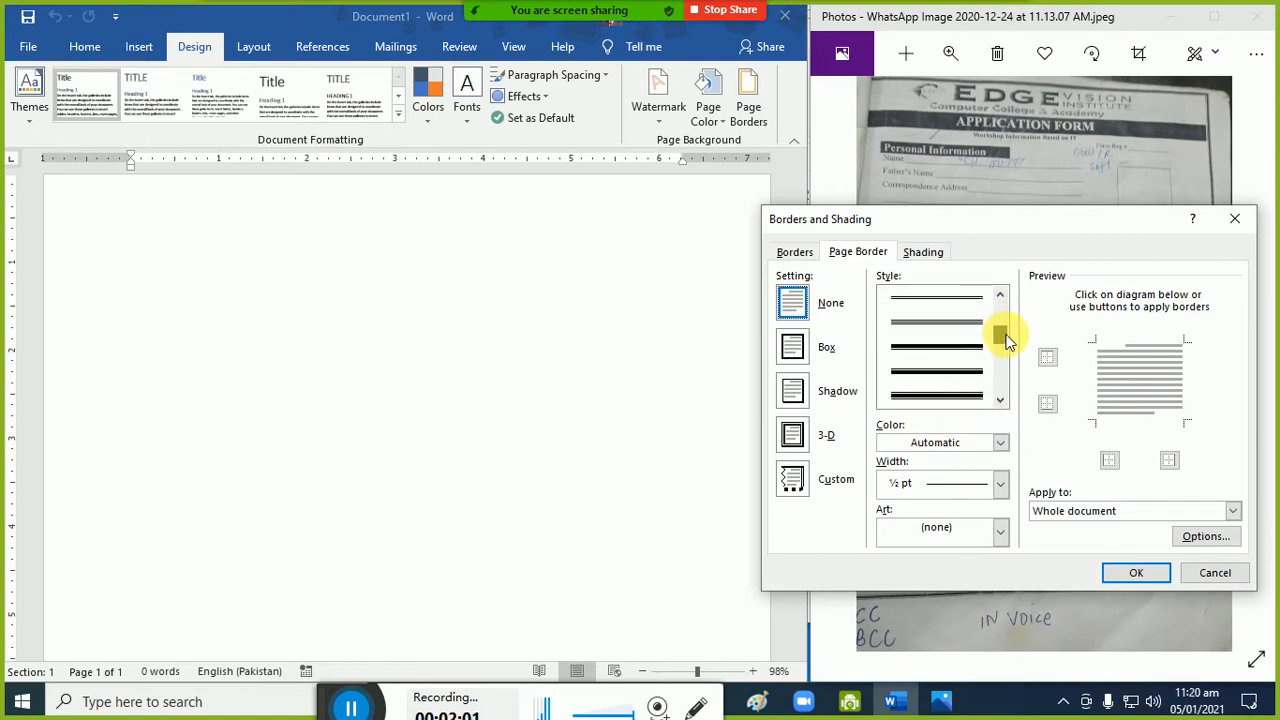
pyautogui.click(975, 398)
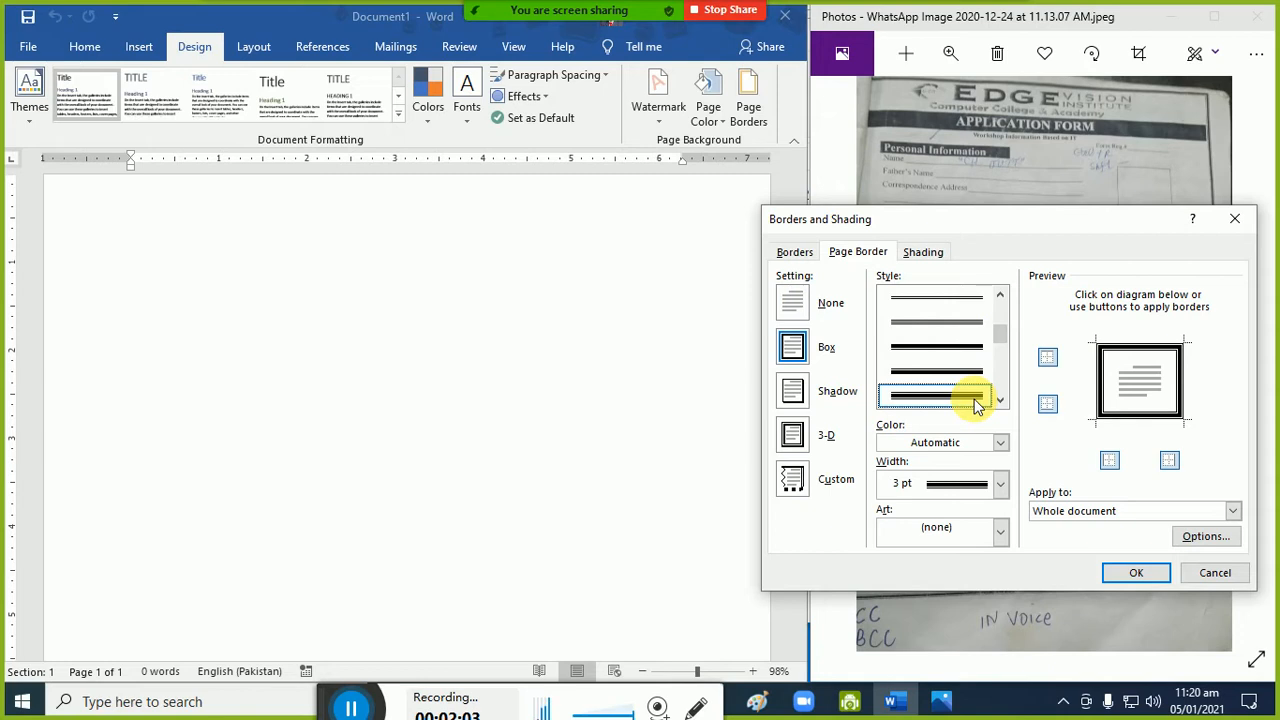
pyautogui.click(965, 488)
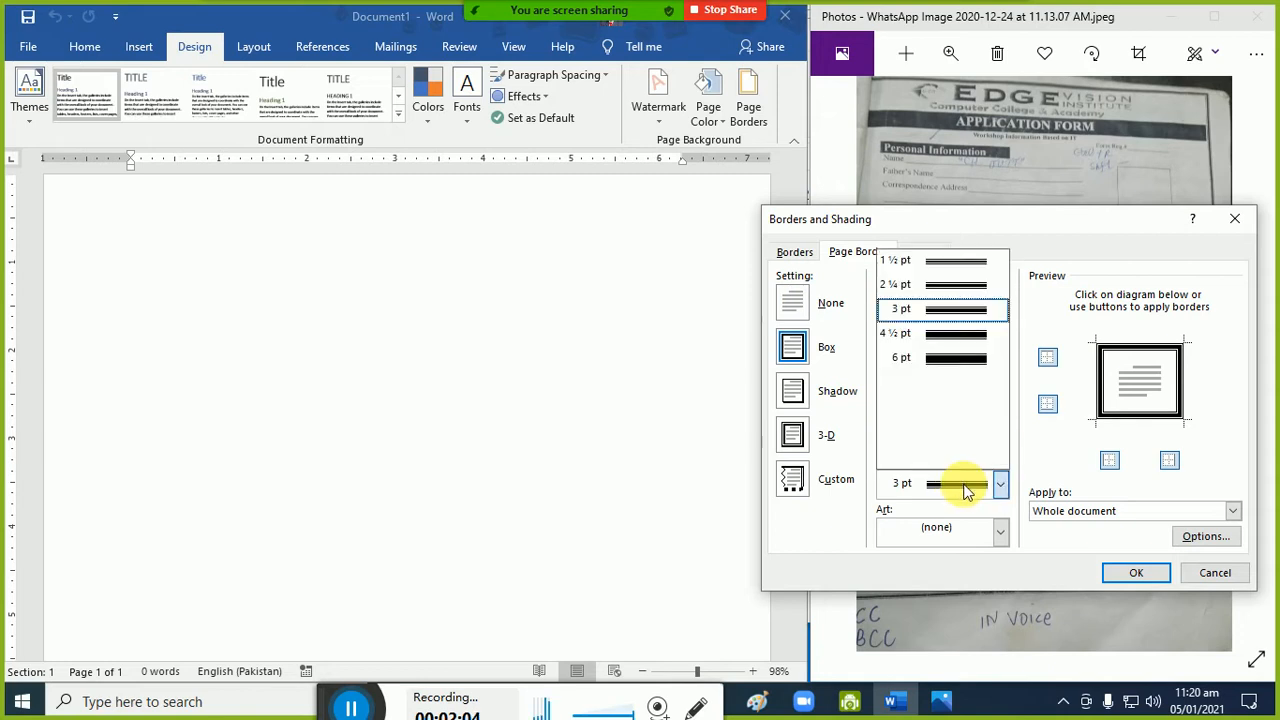
pyautogui.click(973, 314)
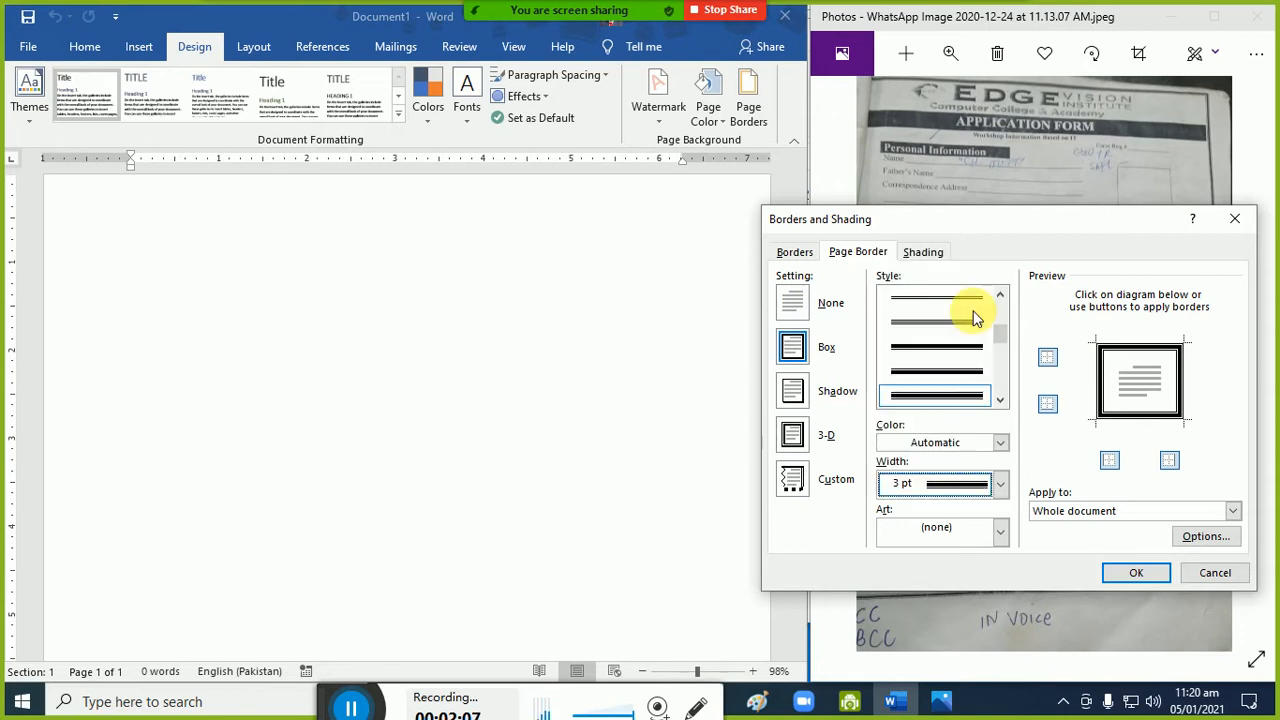
pyautogui.click(1141, 578)
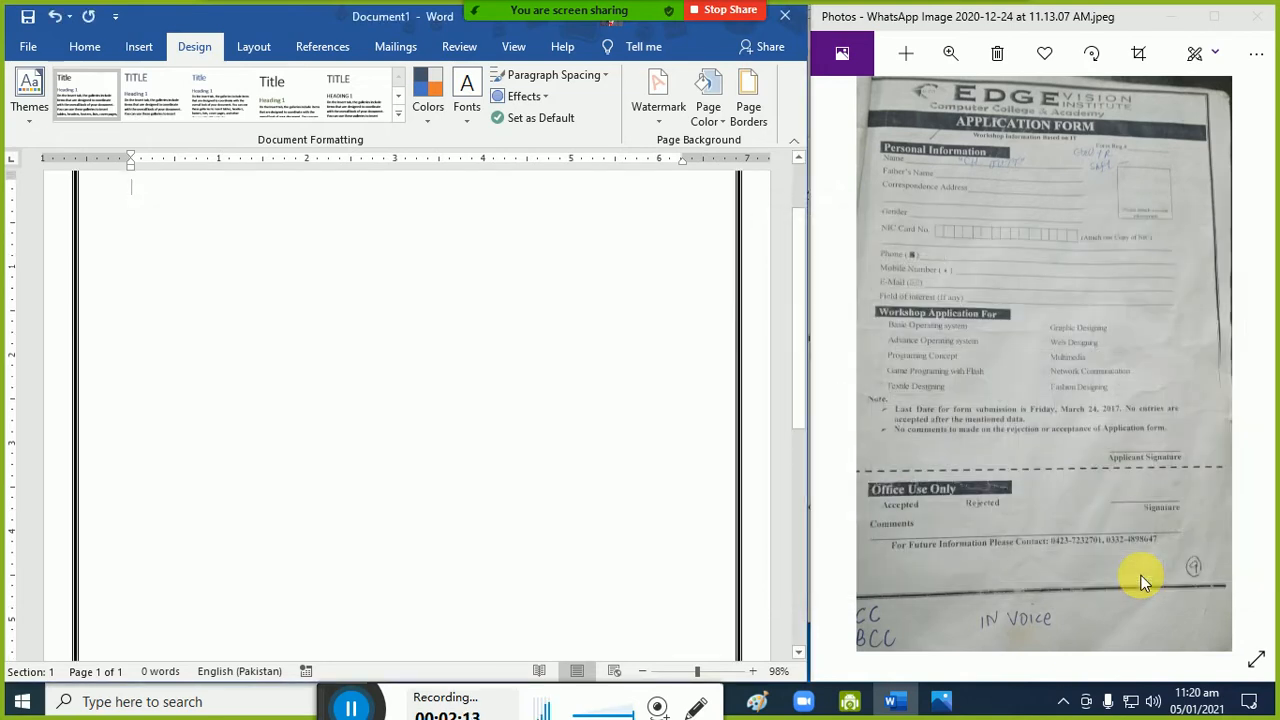
pyautogui.scroll(2, 560, 300)
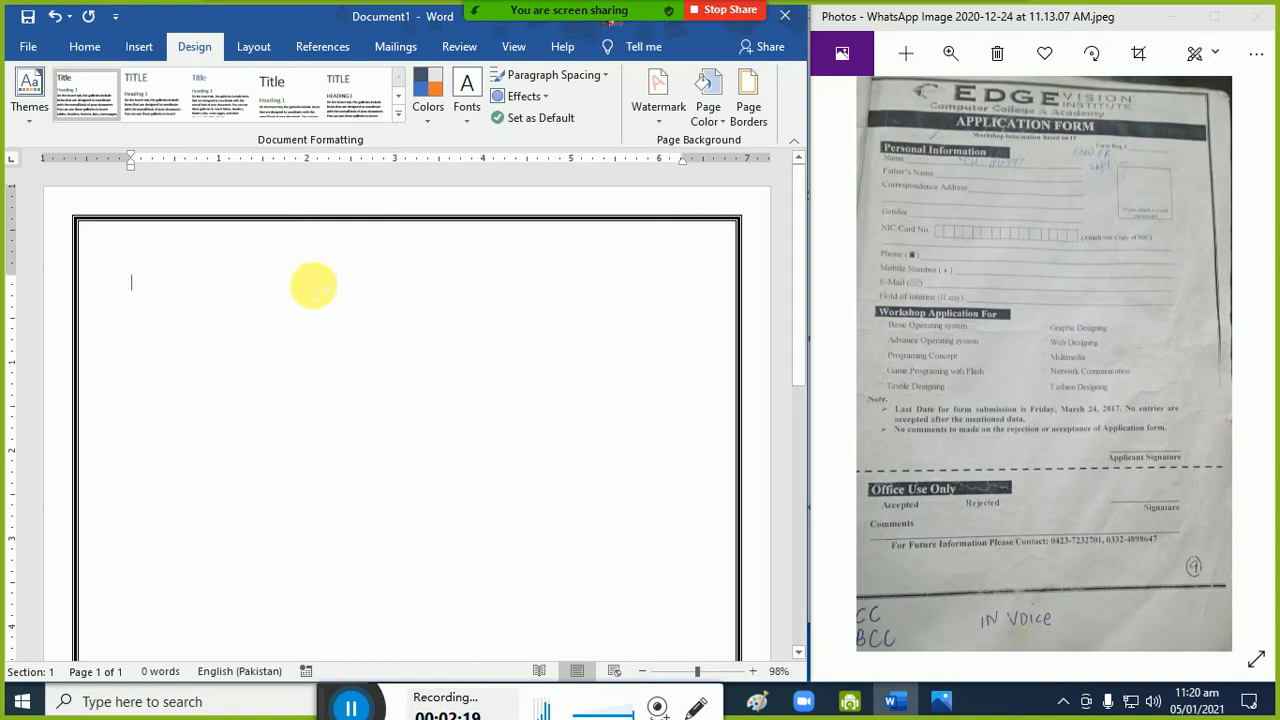
pyautogui.rightClick(266, 243)
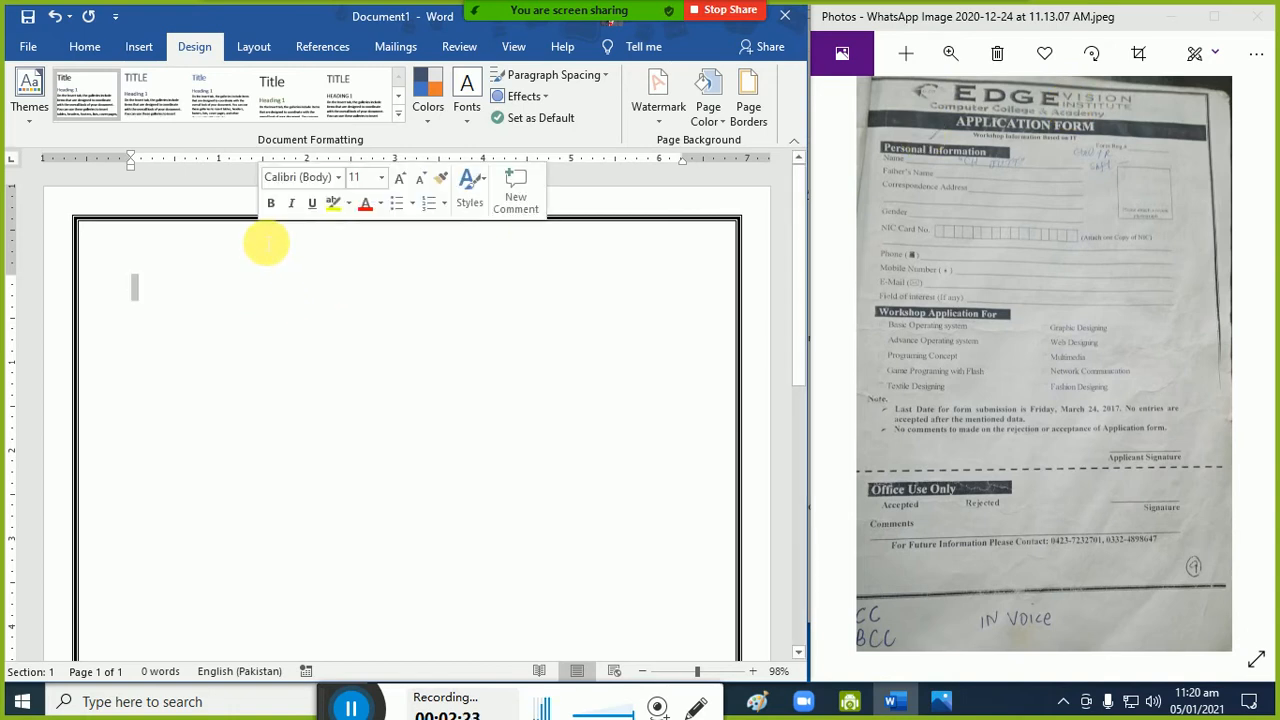
pyautogui.doubleClick(259, 236)
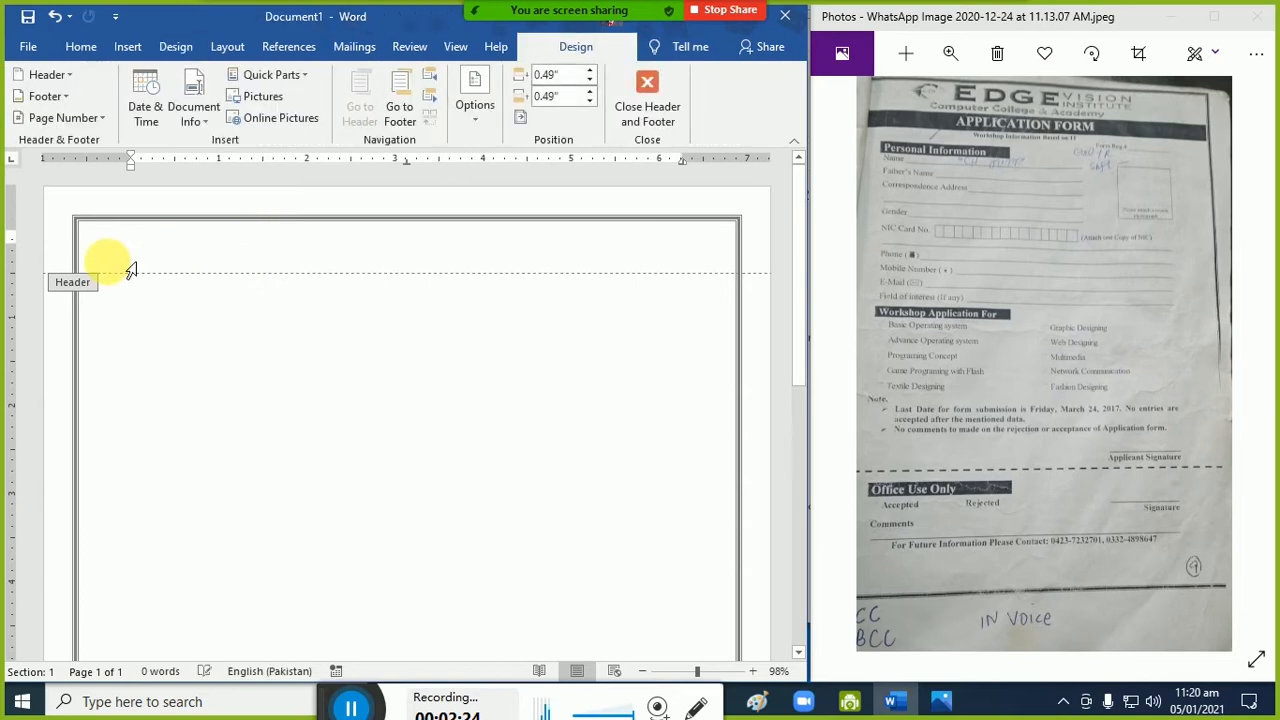
pyautogui.doubleClick(206, 326)
pyautogui.click(110, 47)
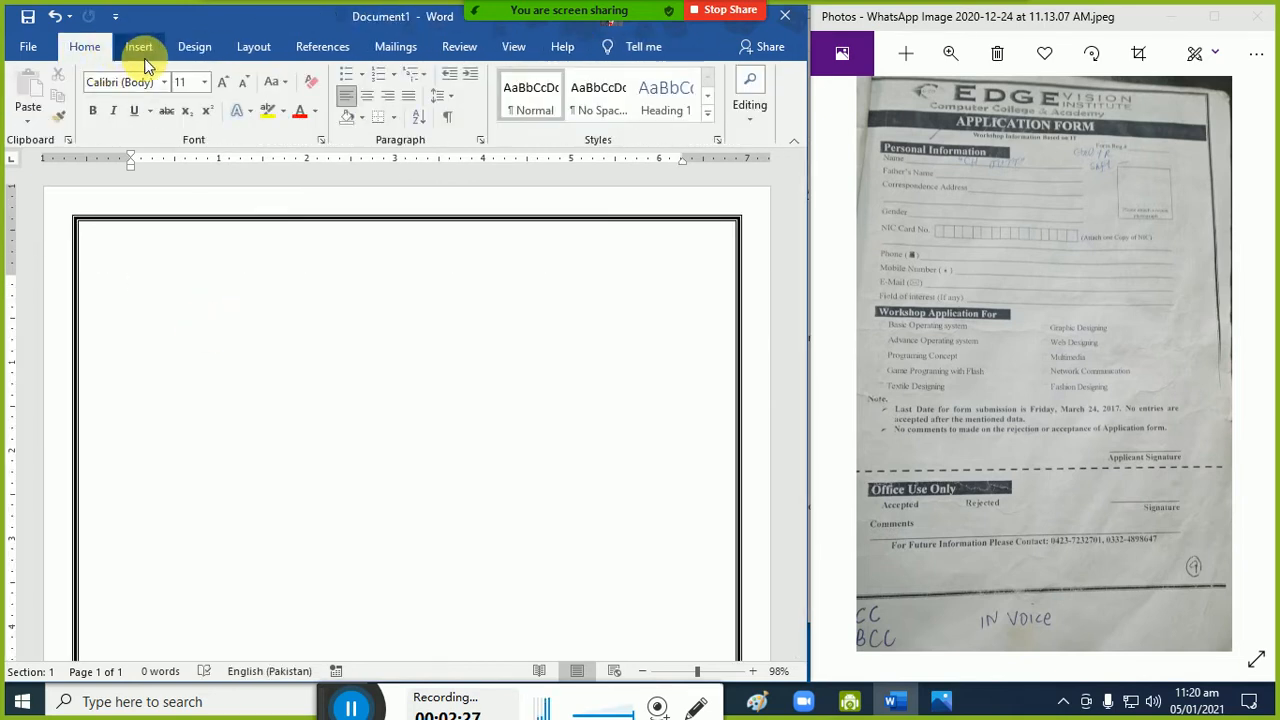
pyautogui.click(142, 50)
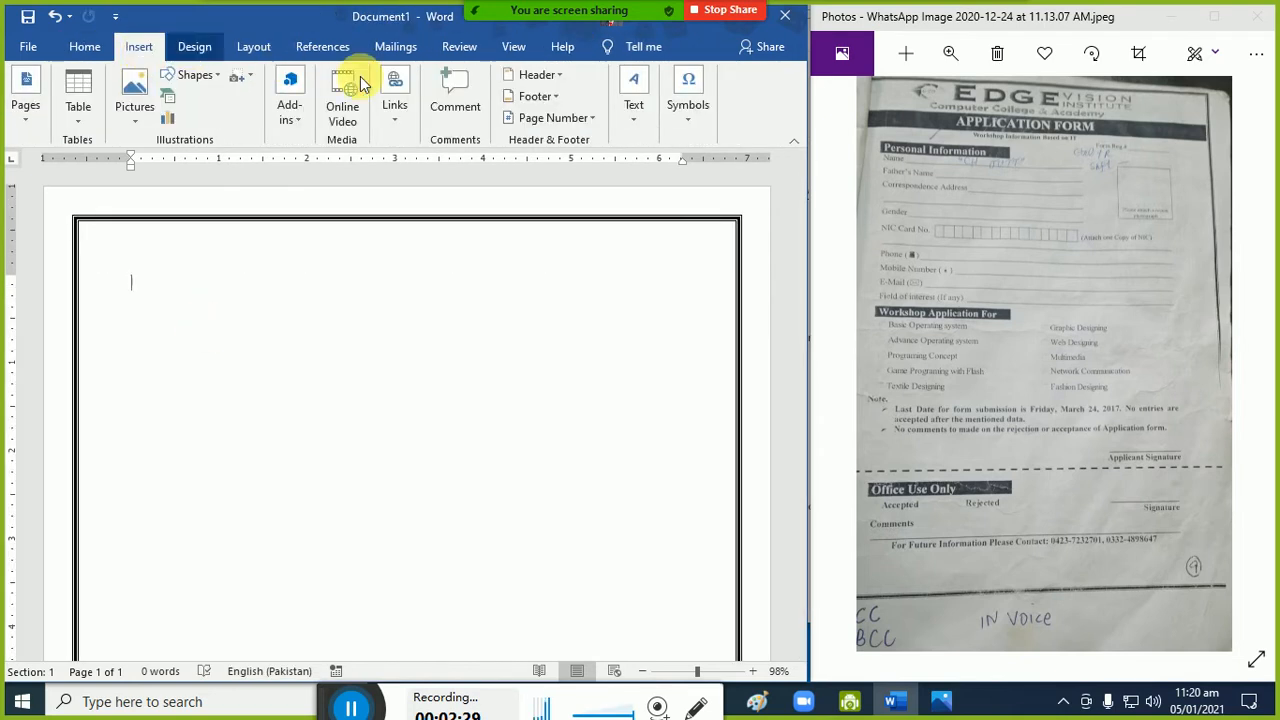
pyautogui.click(541, 81)
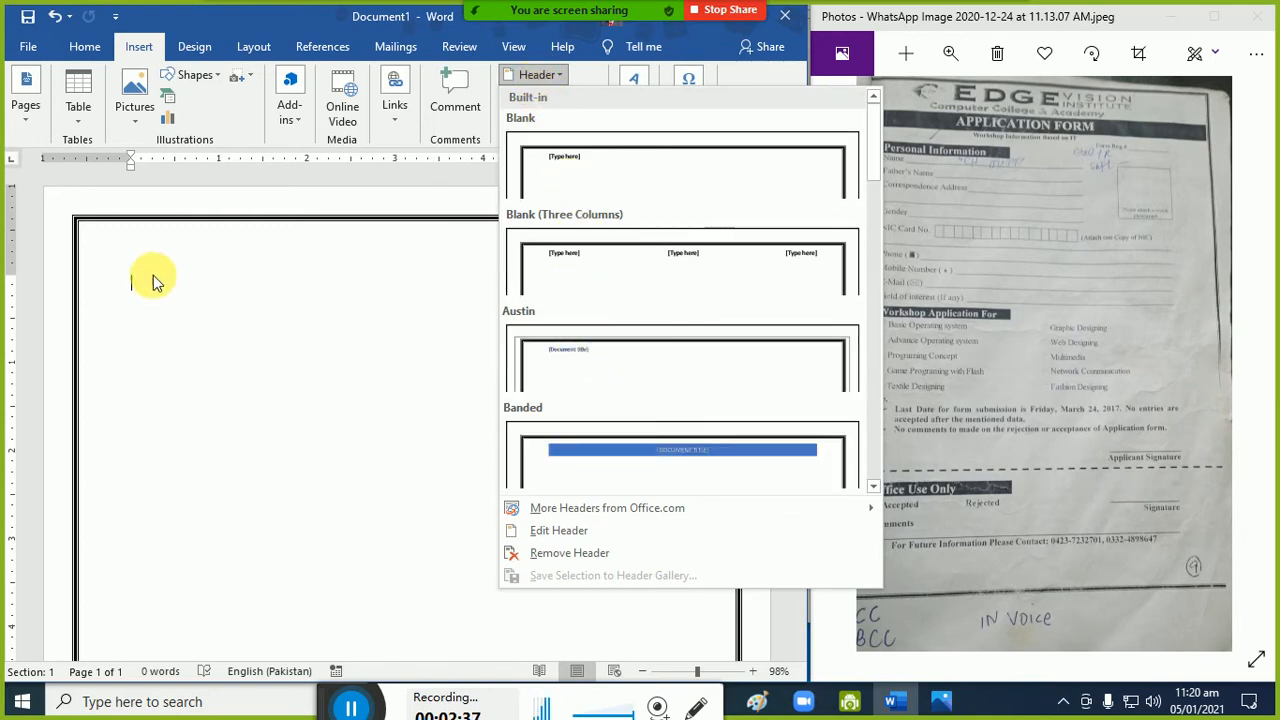
pyautogui.click(563, 531)
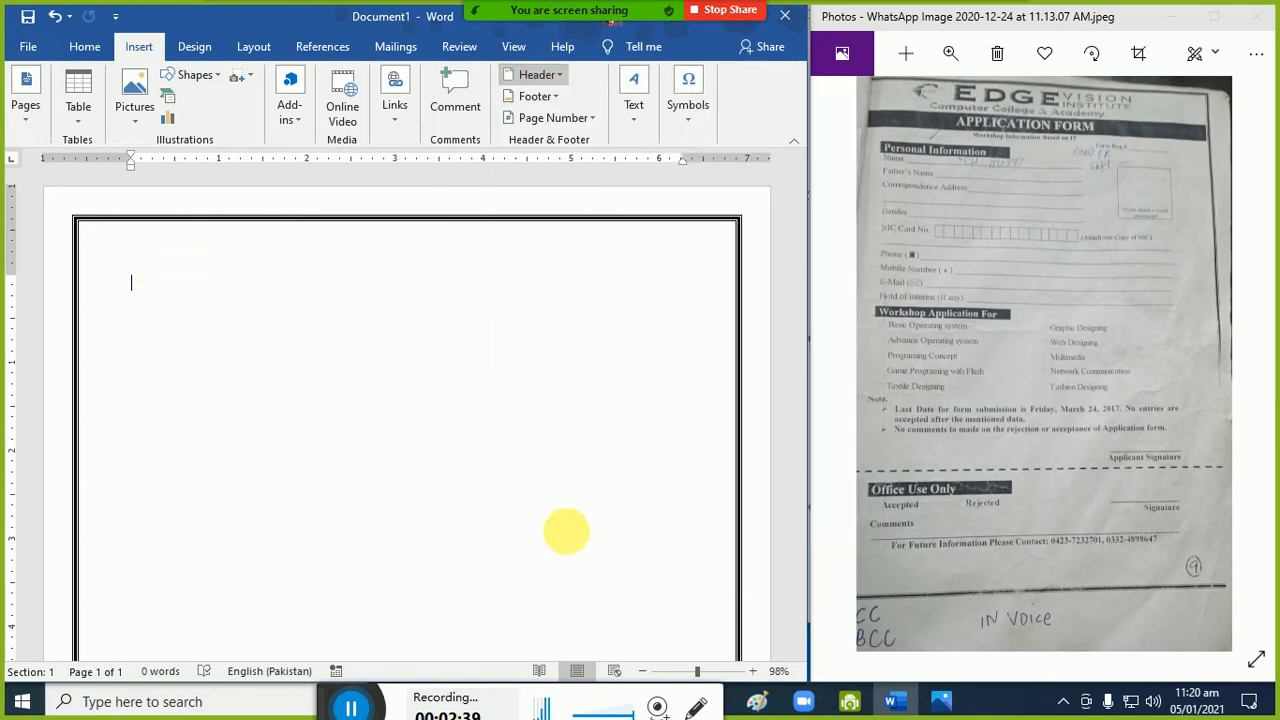
pyautogui.click(122, 46)
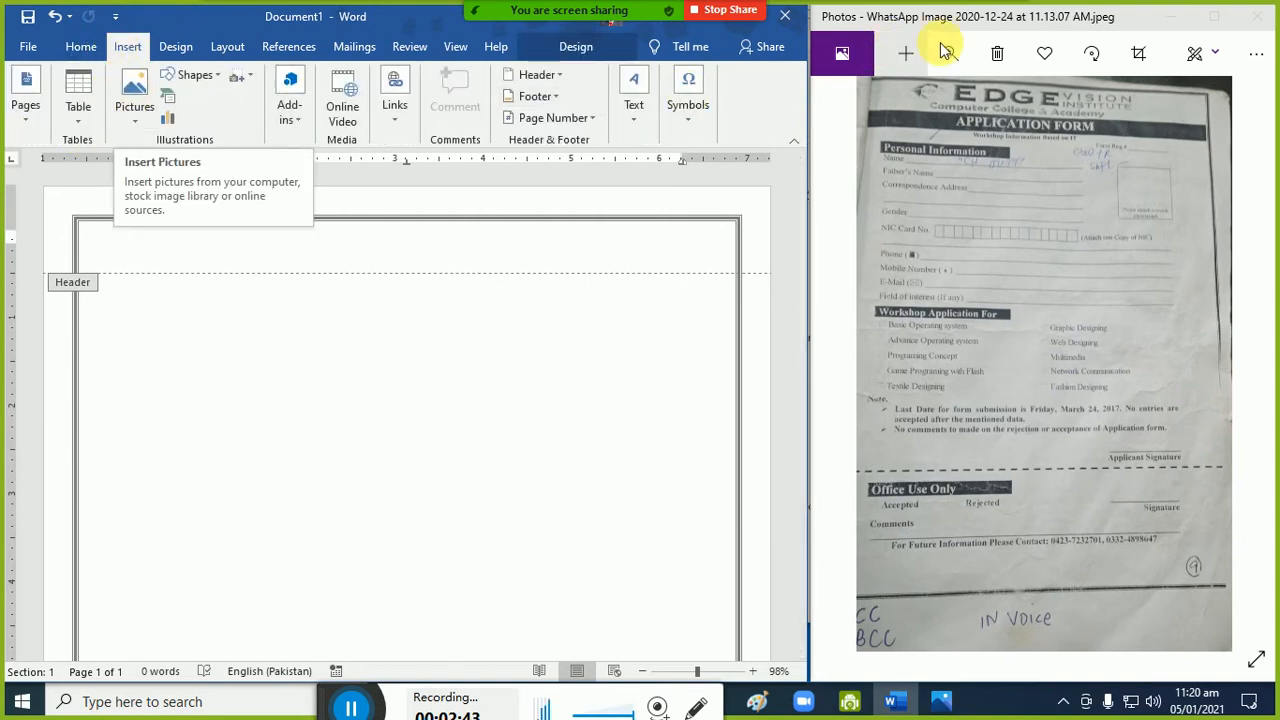
pyautogui.doubleClick(228, 328)
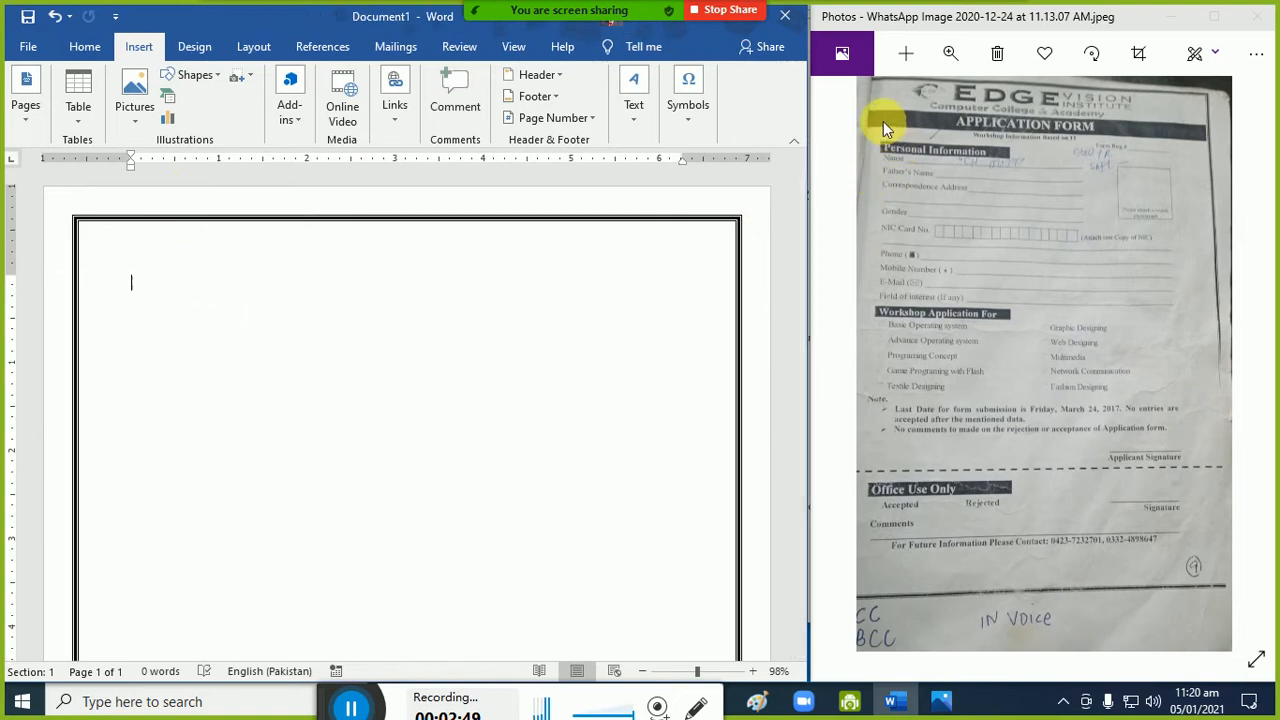
# Insert a one-column, two-row table and stretch its first row out to both side lines of the page border.
pyautogui.click(75, 116)
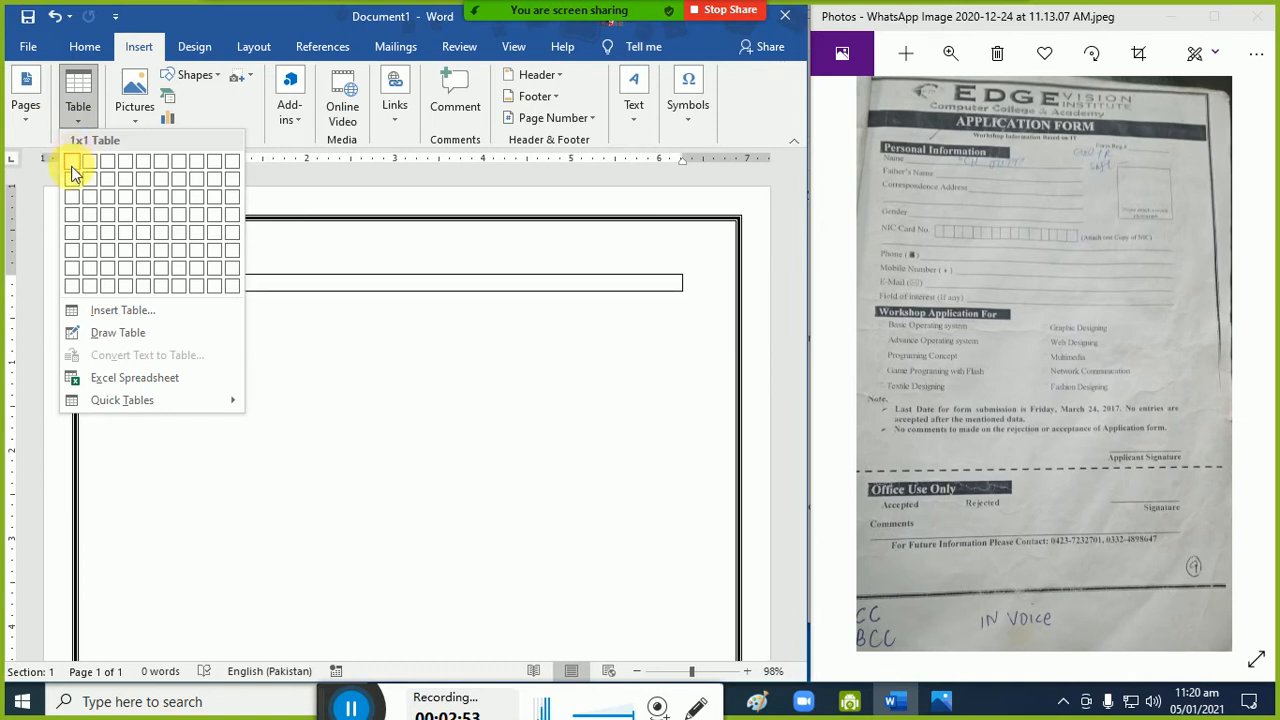
pyautogui.click(73, 179)
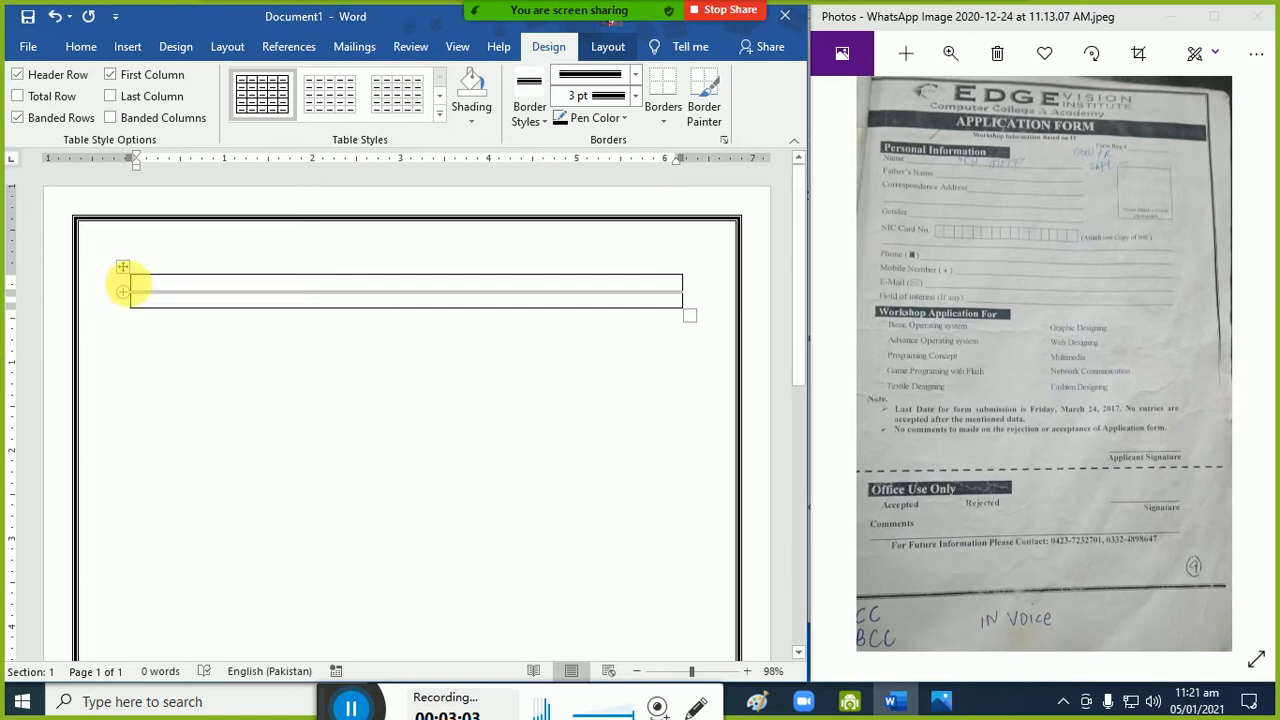
pyautogui.click(139, 282)
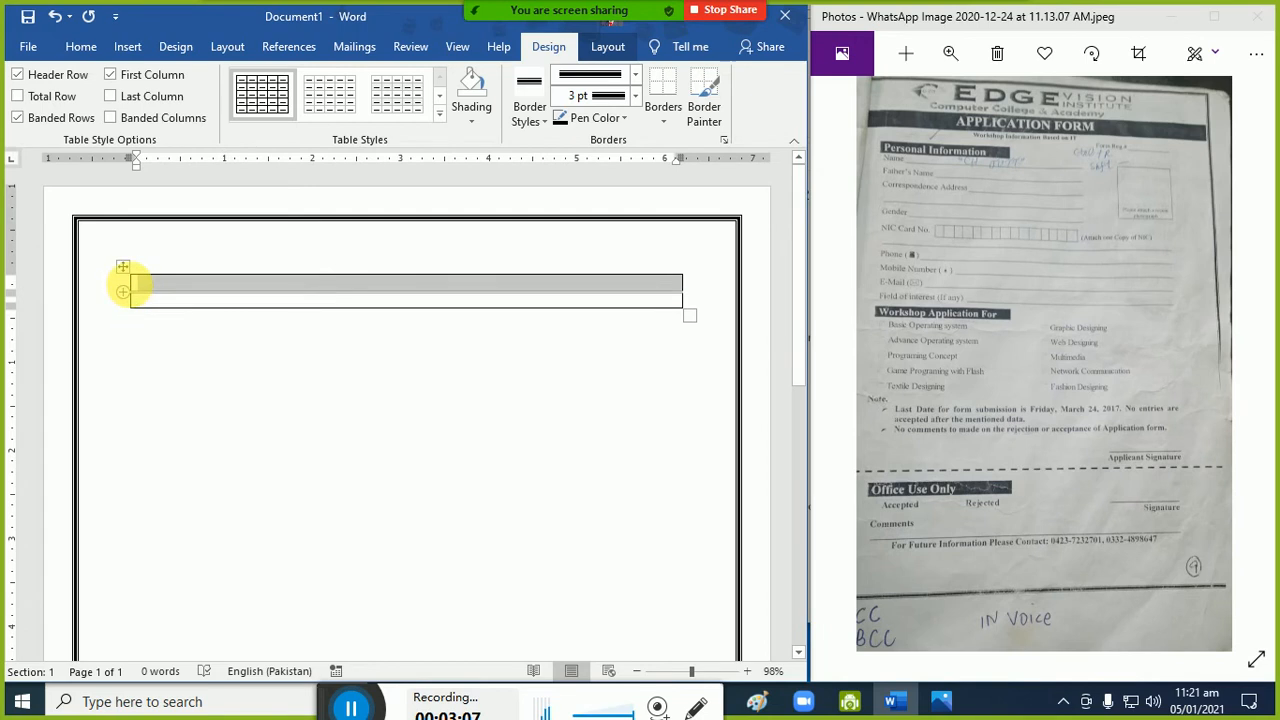
pyautogui.moveTo(137, 293); pyautogui.dragTo(82, 289)
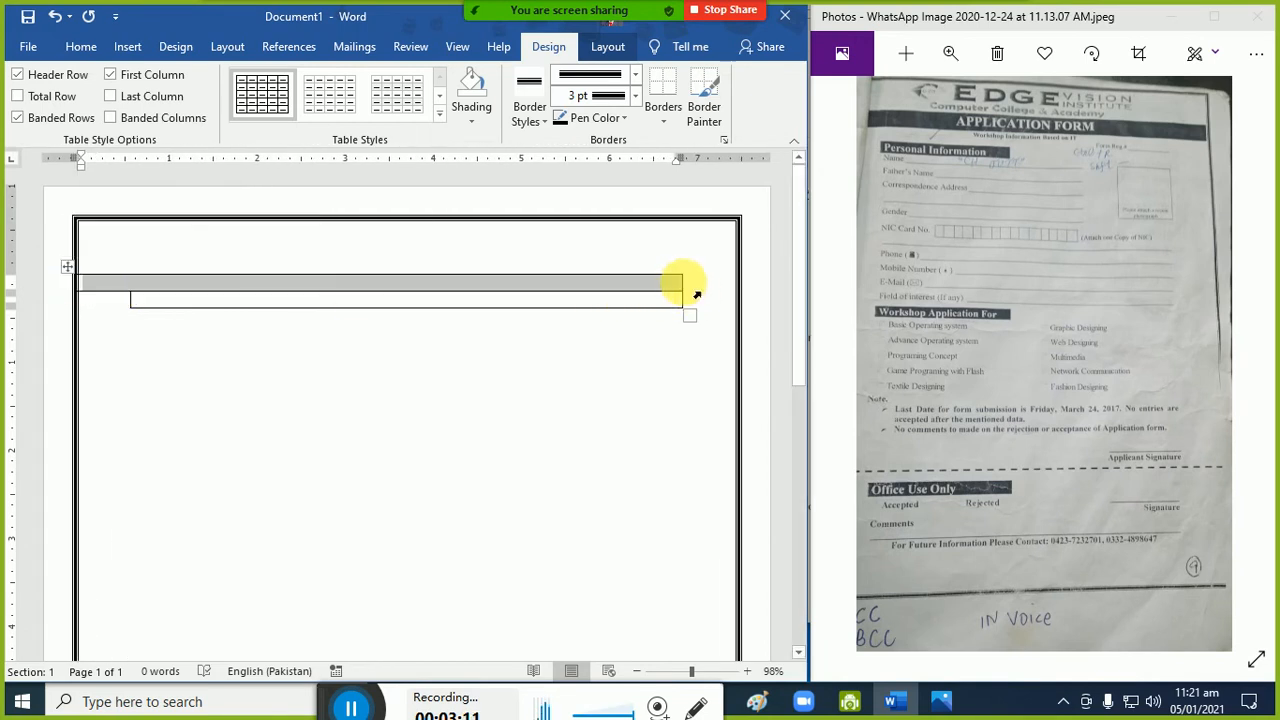
pyautogui.moveTo(692, 293); pyautogui.dragTo(748, 294)
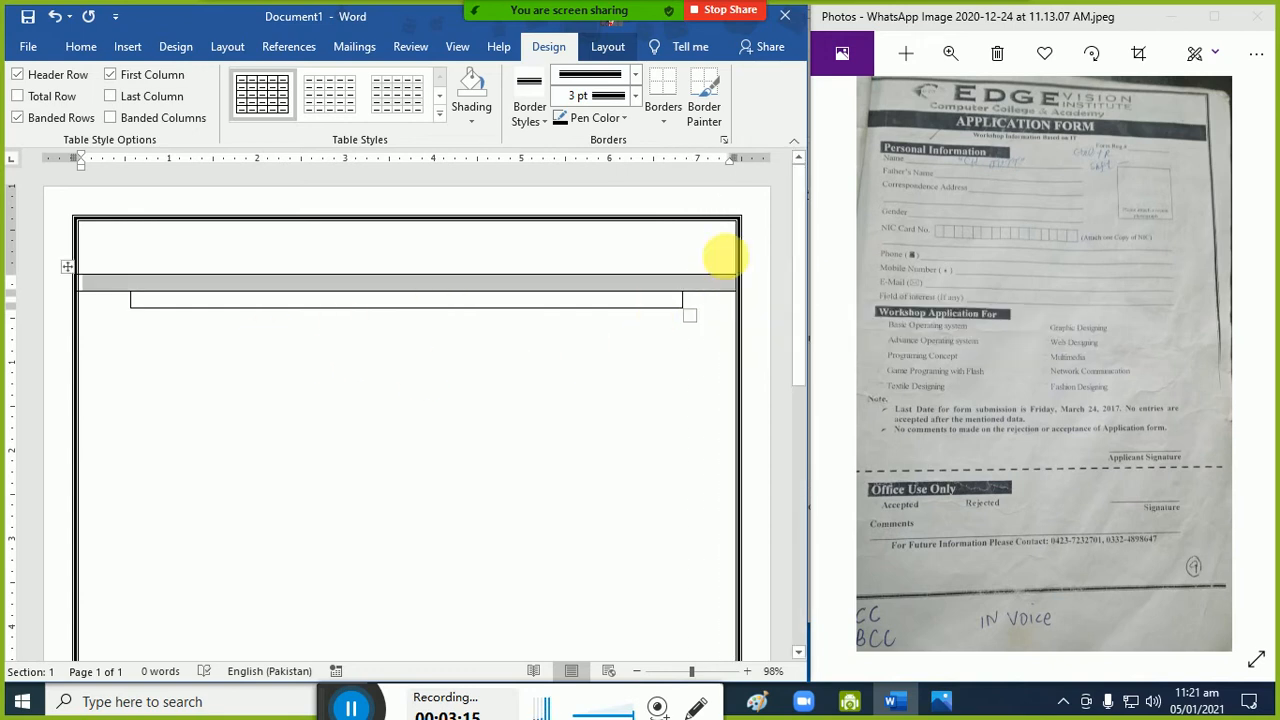
# Enter the heading APPLICATION FORM in the table's first row.
pyautogui.click(345, 285)
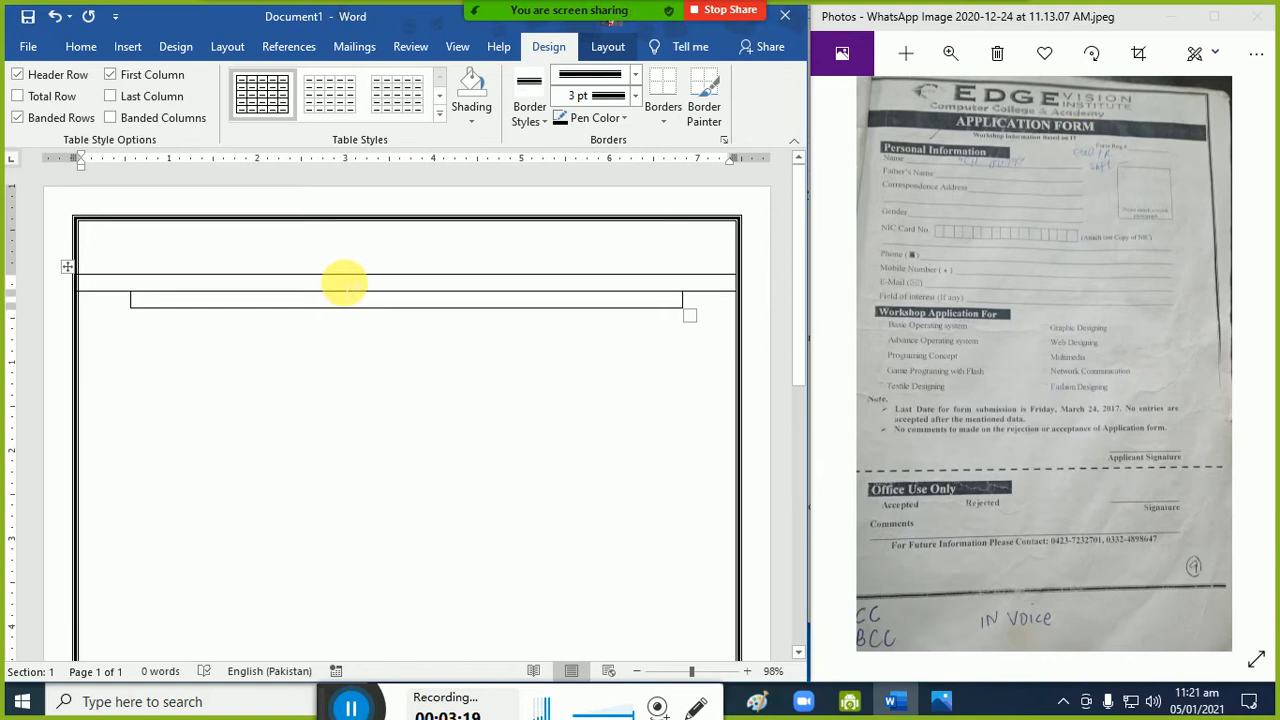
pyautogui.write('APPLICAT')
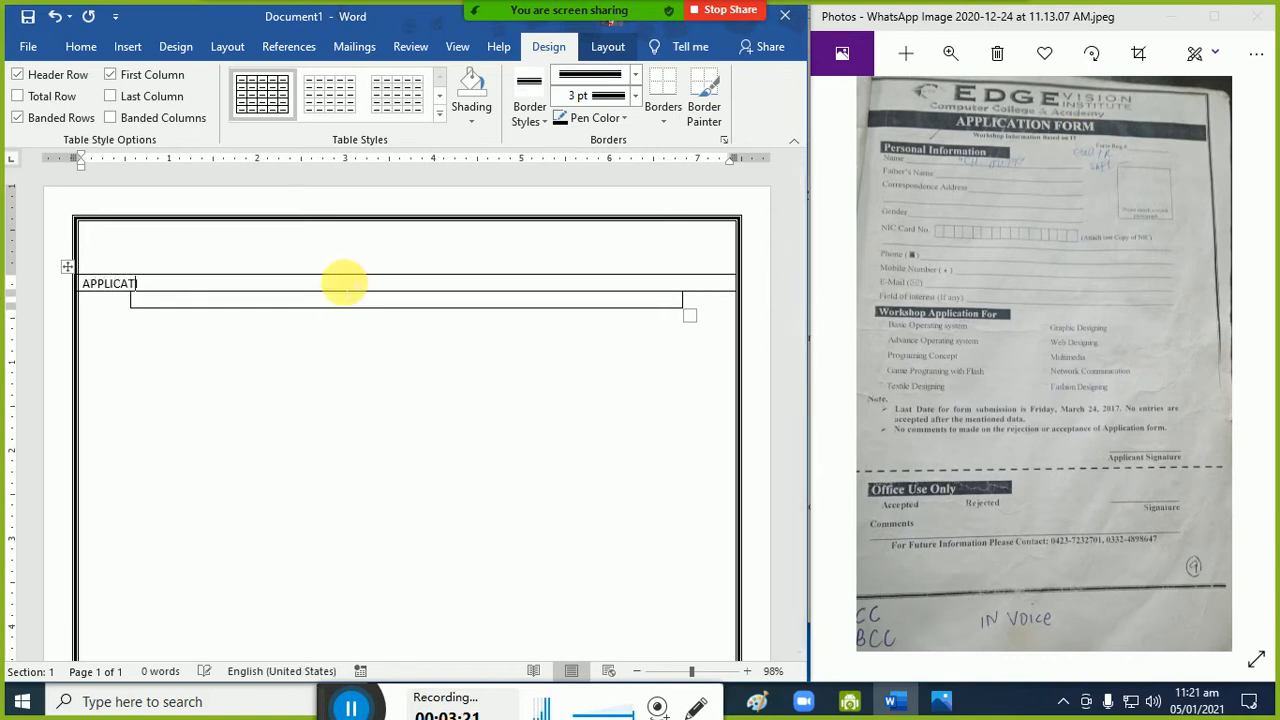
pyautogui.write('ION FORMT')
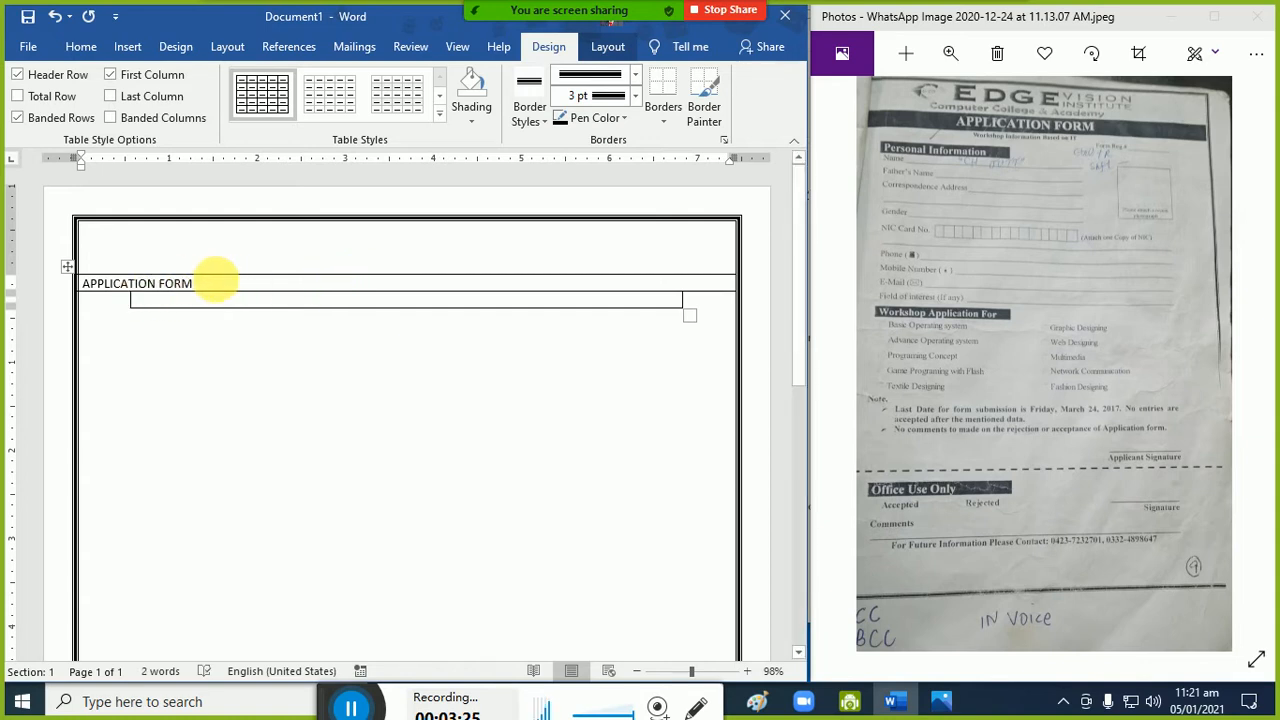
# Make the APPLICATION FORM heading bold at 16 pt.
pyautogui.hotkey('ctrl', 'shift', 'Left')
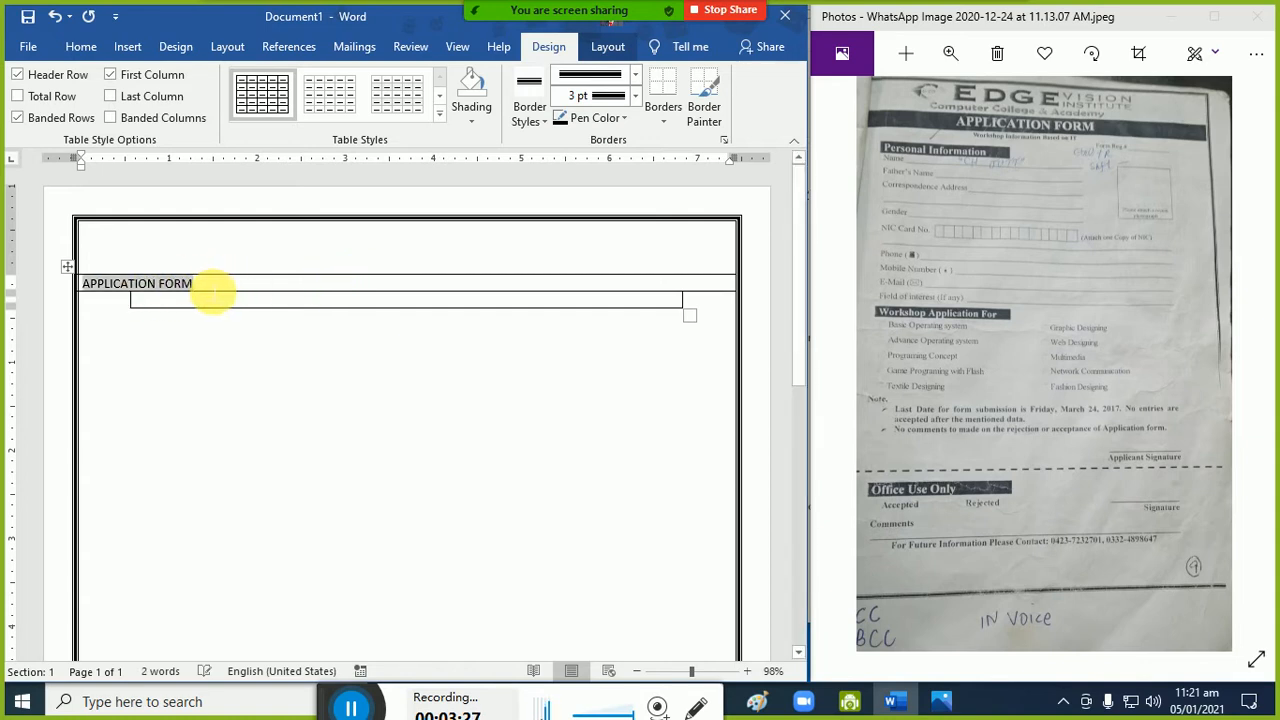
pyautogui.hotkey('ctrl', 'shift', '.')
pyautogui.hotkey('ctrl', 'shift', '.')
pyautogui.hotkey('ctrl', 'shift', '.')
pyautogui.hotkey('ctrl', 'shift', '.')
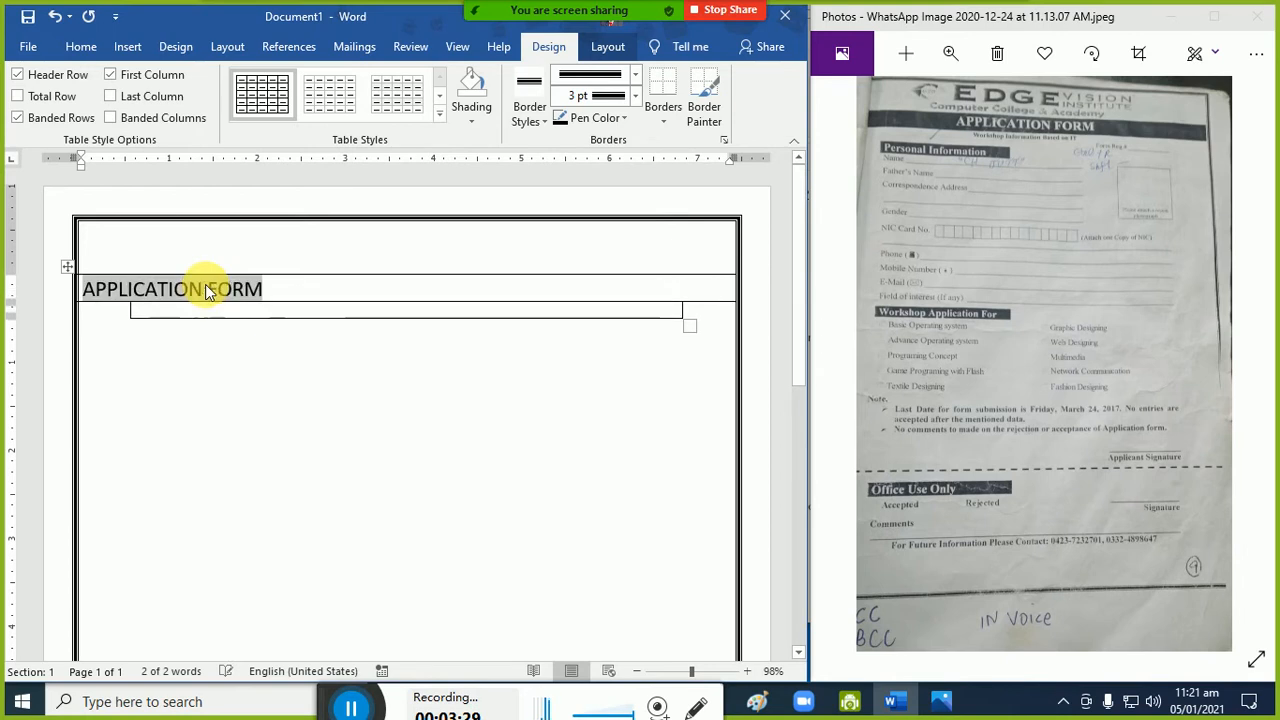
pyautogui.hotkey('ctrl', 'shift', ',')
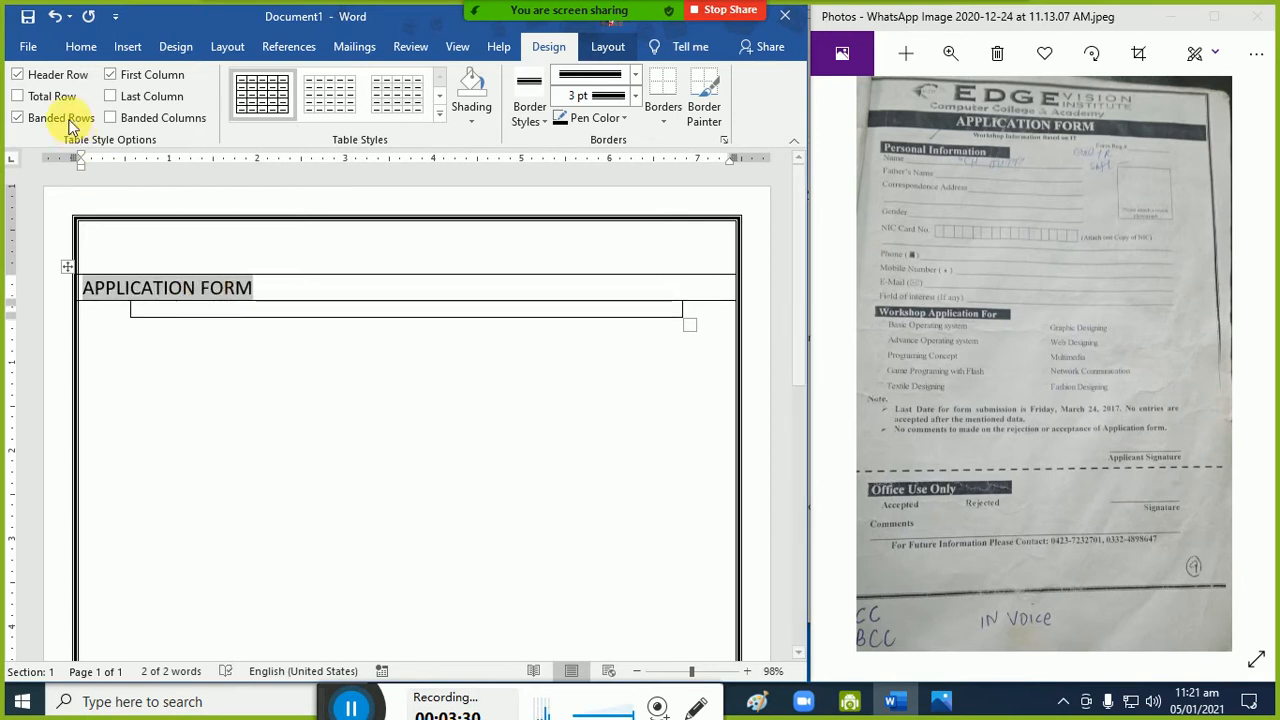
pyautogui.click(78, 46)
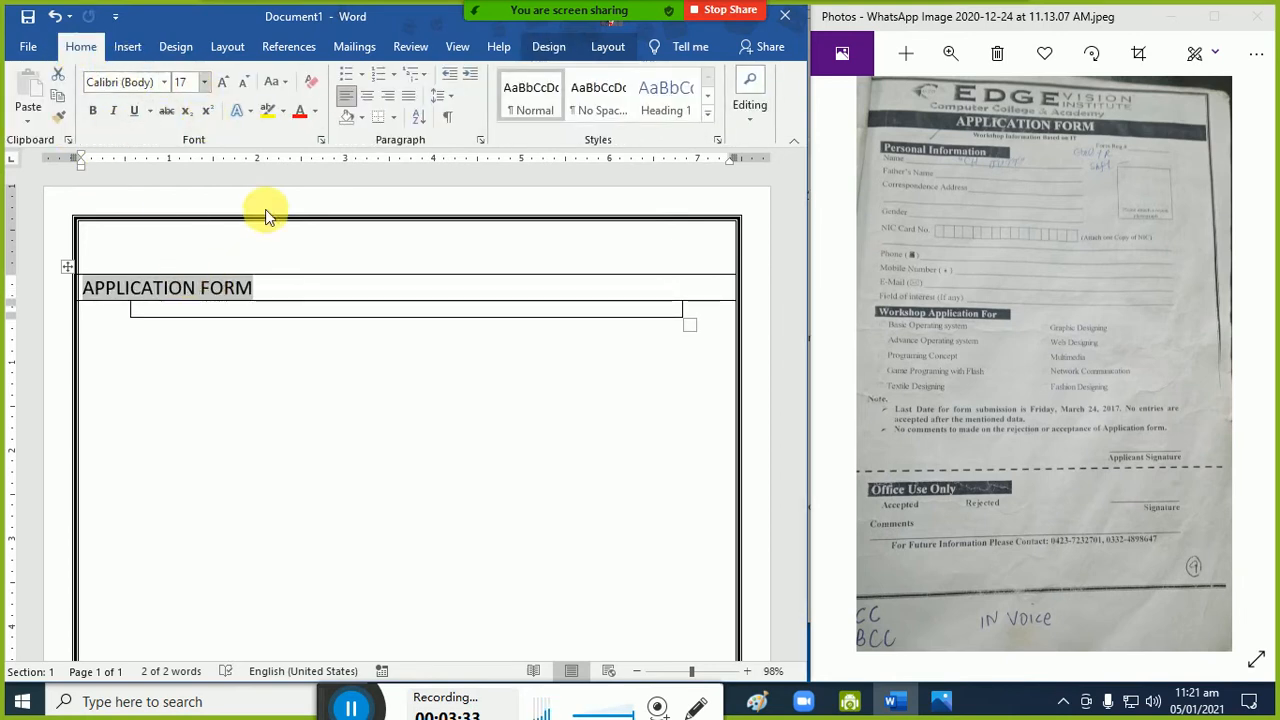
pyautogui.hotkey('ctrl', '[')
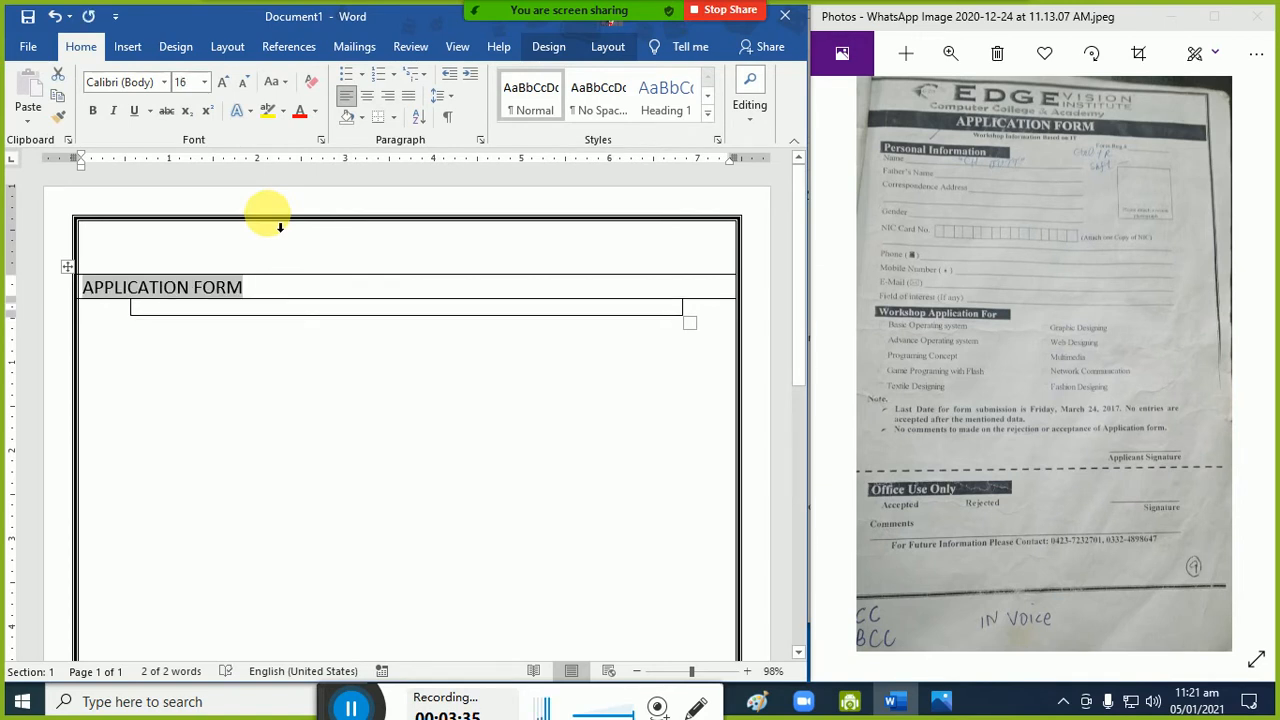
pyautogui.hotkey('ctrl', 'b')
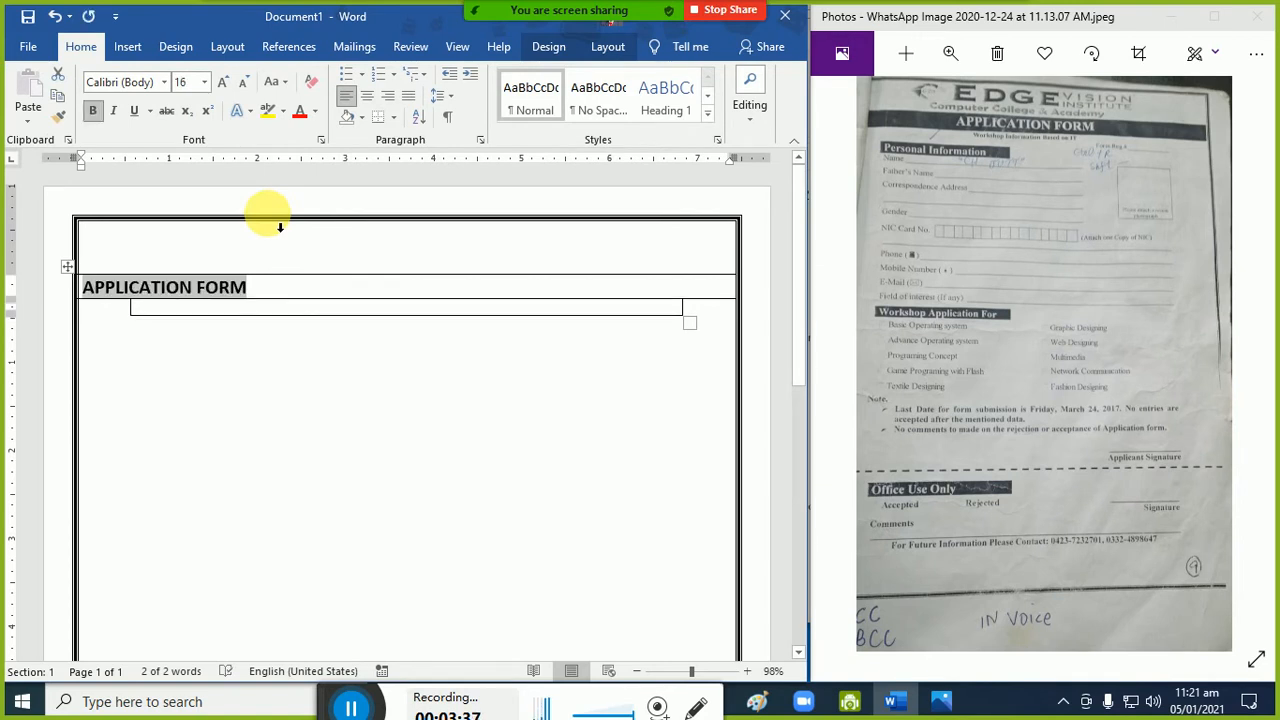
# Shade the APPLICATION FORM row black and centre the heading text.
pyautogui.click(362, 117)
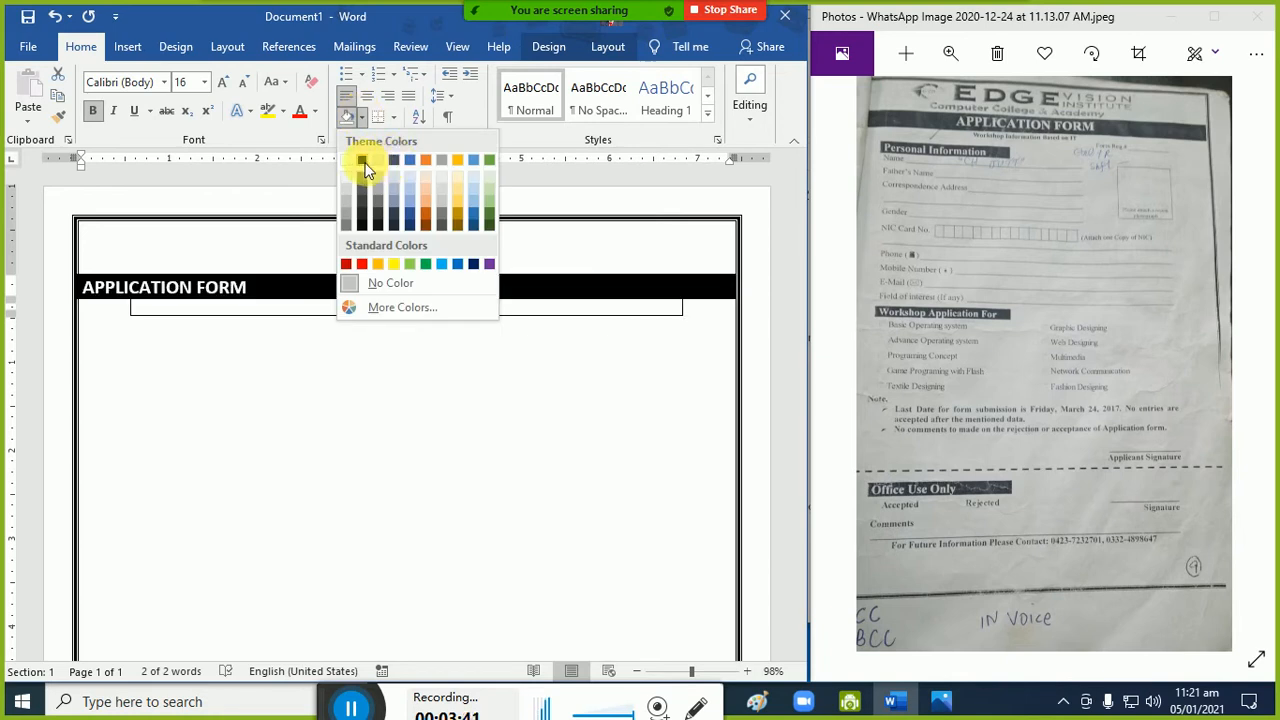
pyautogui.click(361, 162)
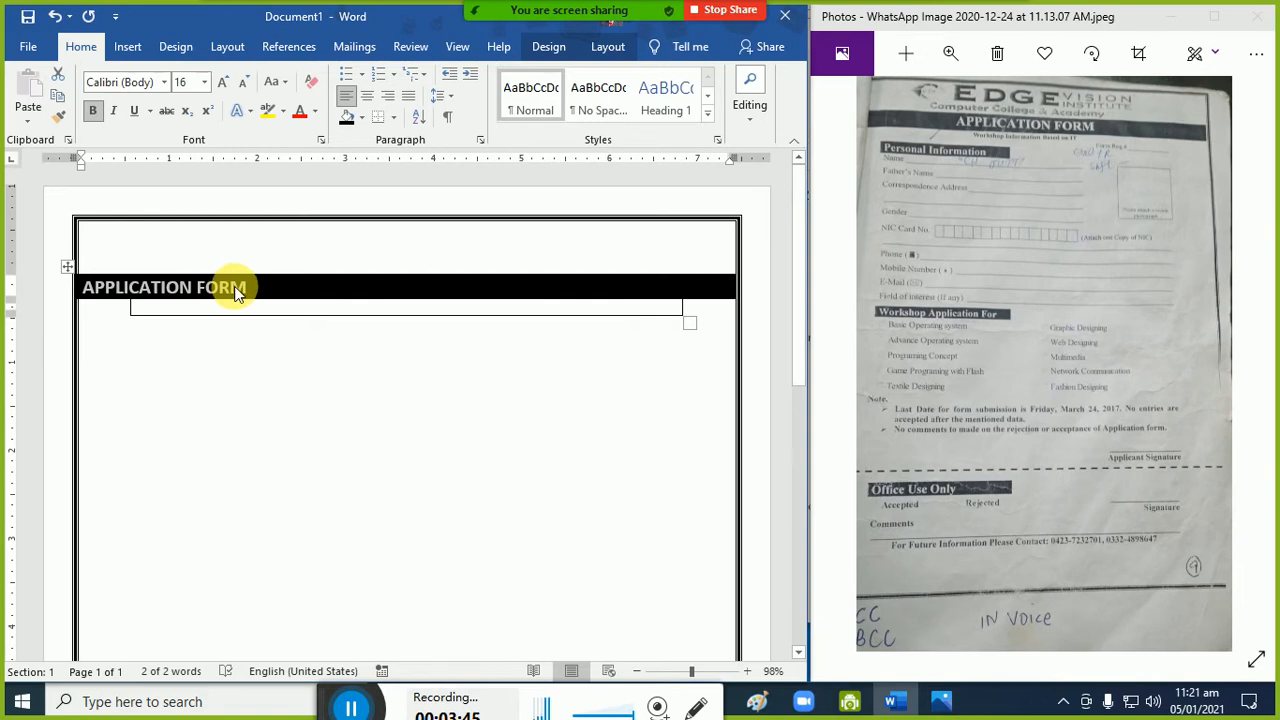
pyautogui.hotkey('ctrl', 'e')
# Add a third table row and enter "Workshop information based on IT" in the second row.
pyautogui.click(272, 311)
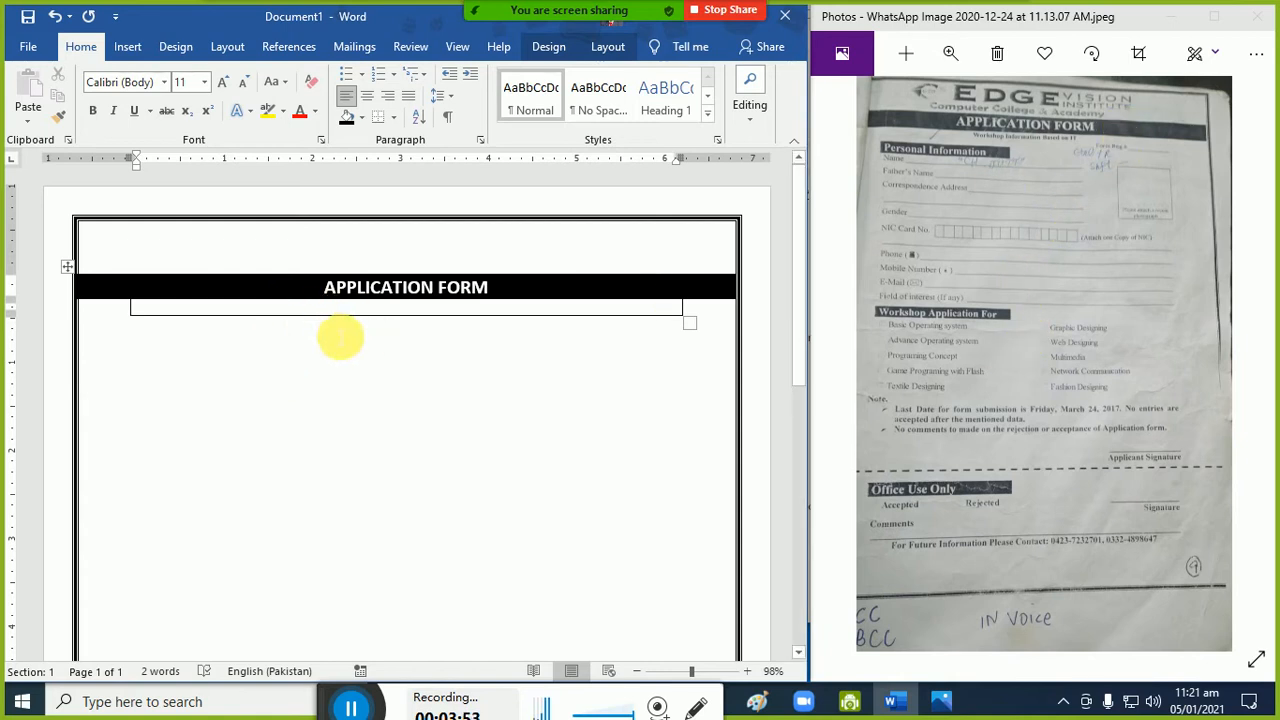
pyautogui.press('Tab')
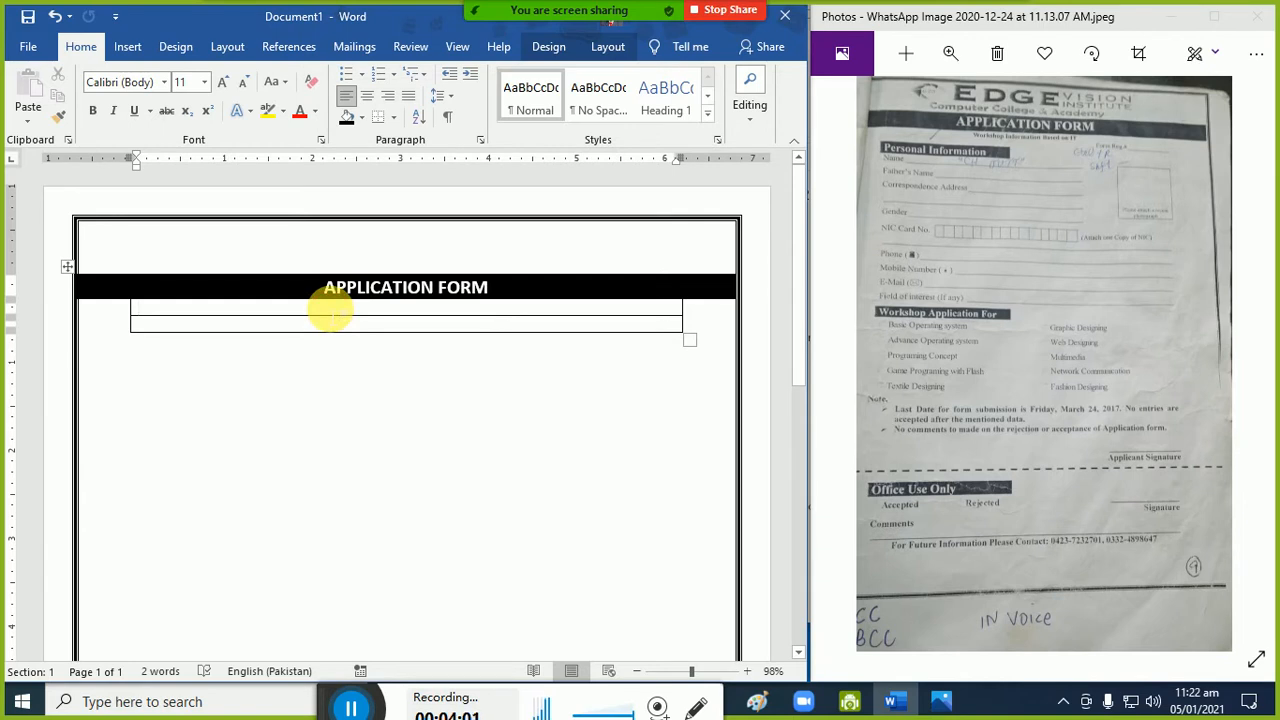
pyautogui.write('wORKSH')
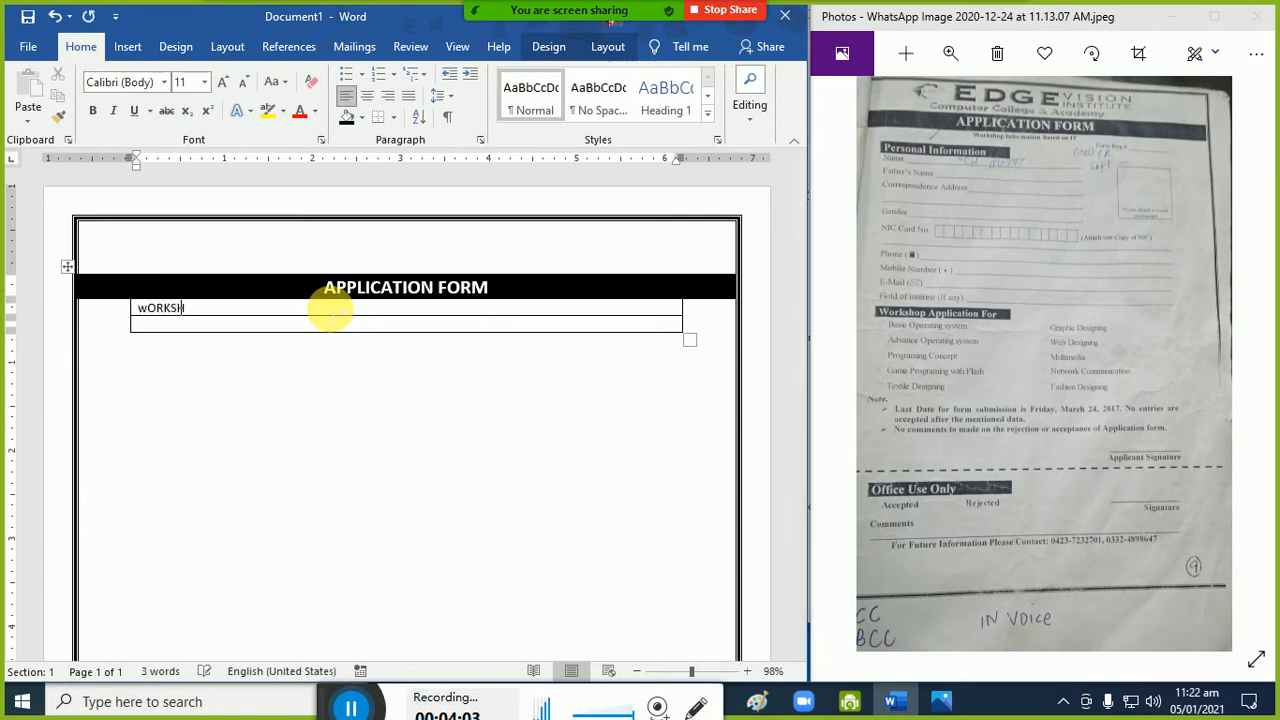
pyautogui.write('OP informa')
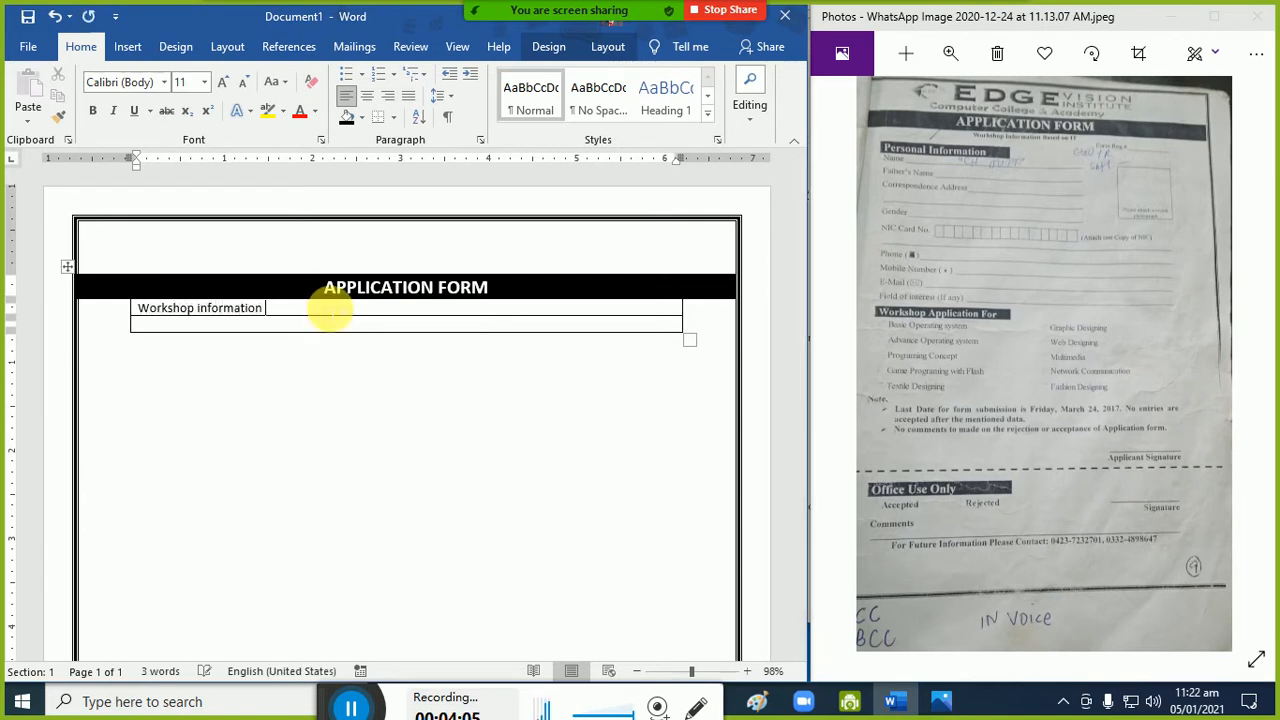
pyautogui.write('tion based on it')
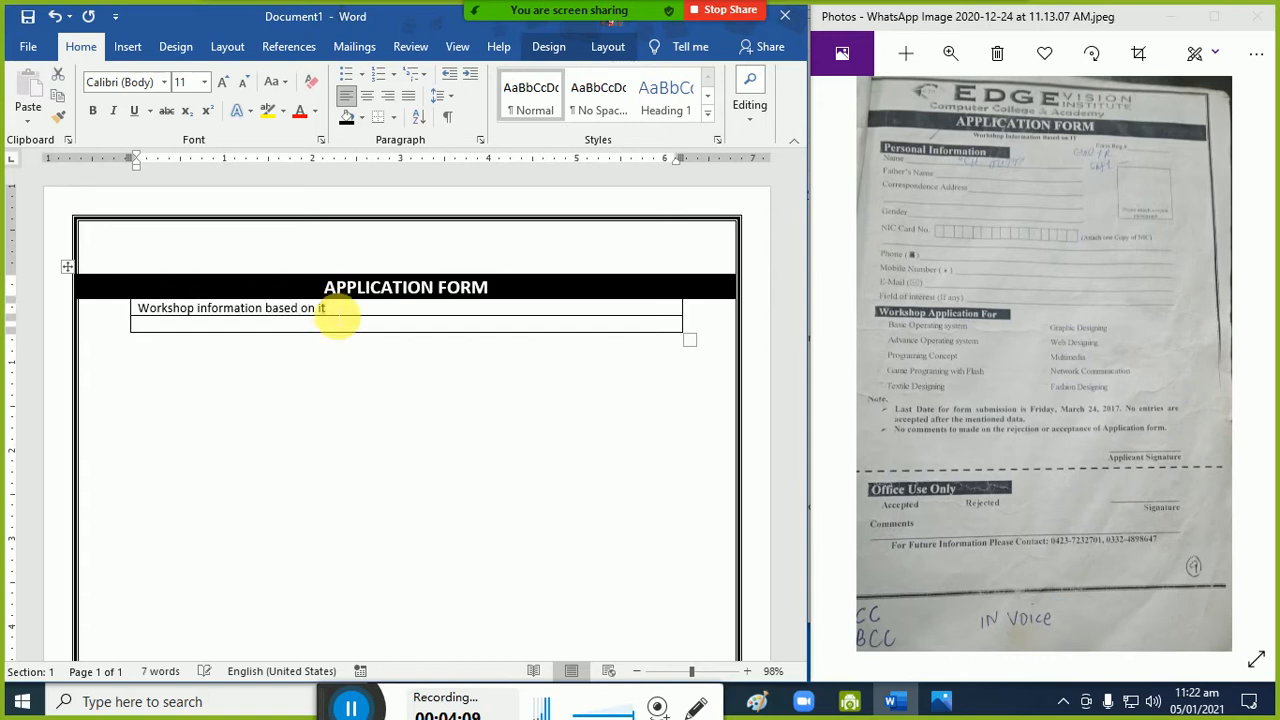
pyautogui.hotkey('ctrl', 'shift', 'Left')
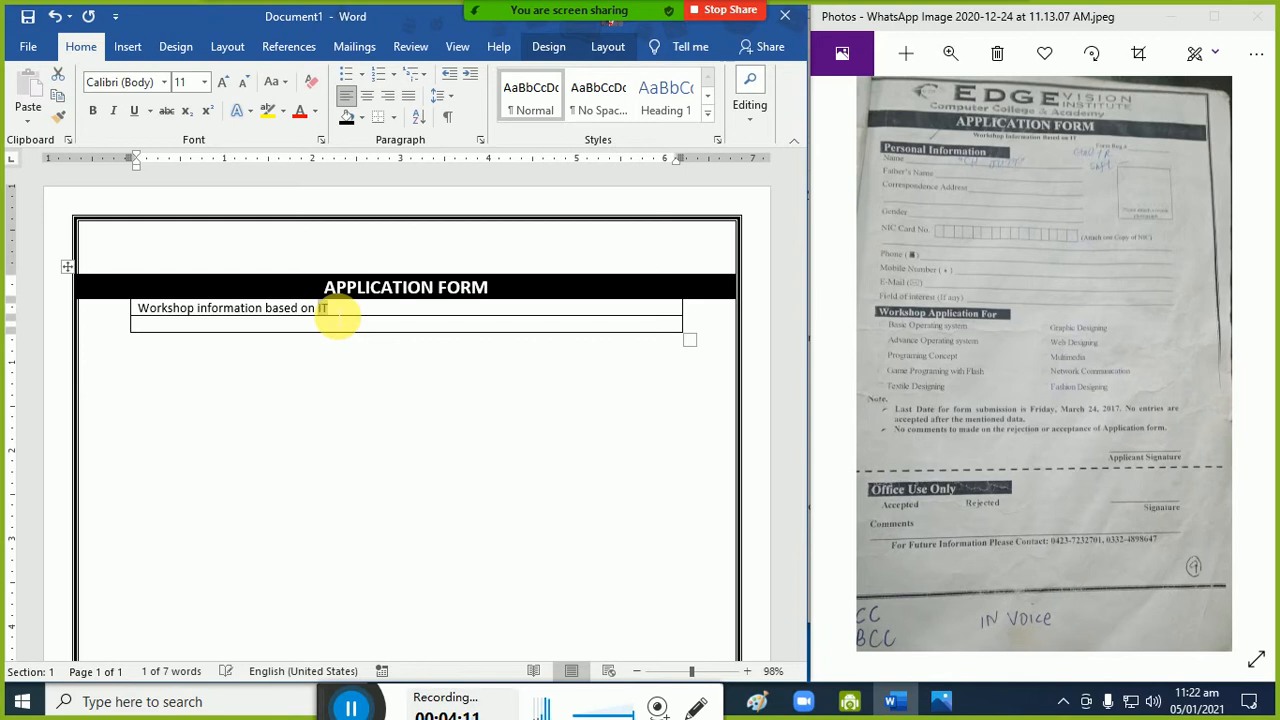
# Reduce the "Workshop information based on IT" line to 8 pt and centre it.
pyautogui.tripleClick(338, 316)
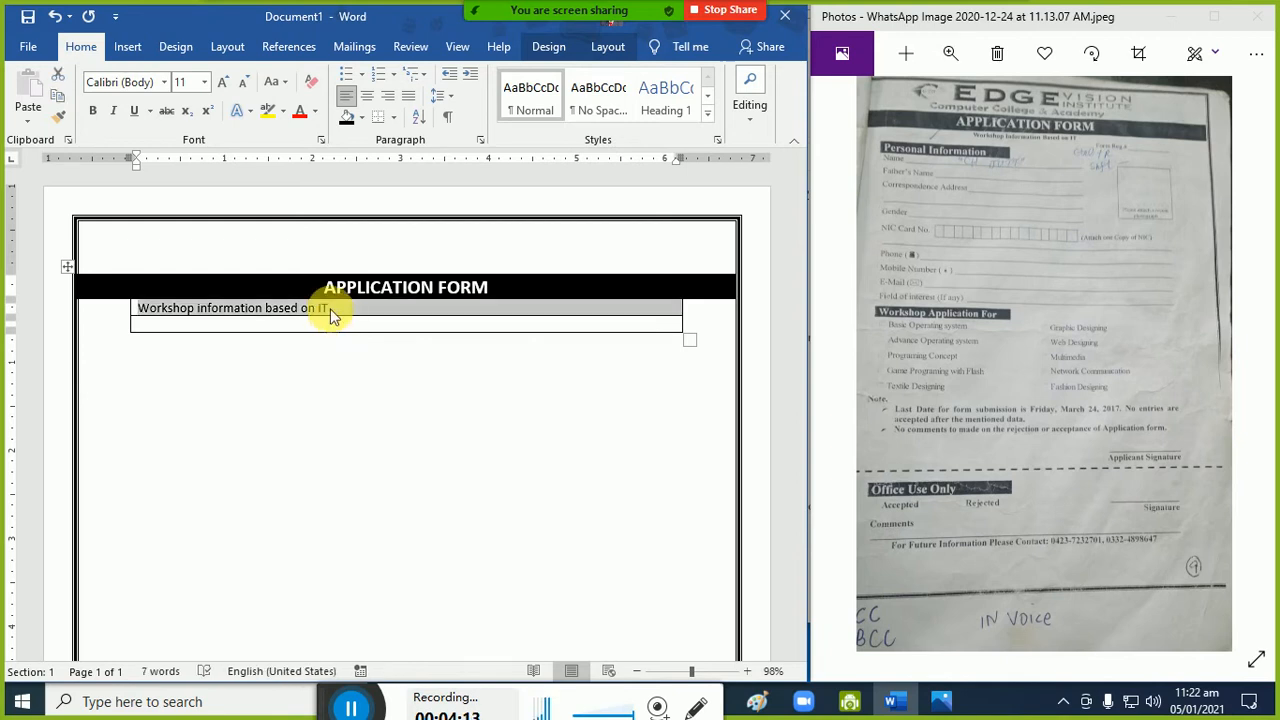
pyautogui.press('ctrl+shift+less')
pyautogui.press('ctrl+shift+less')
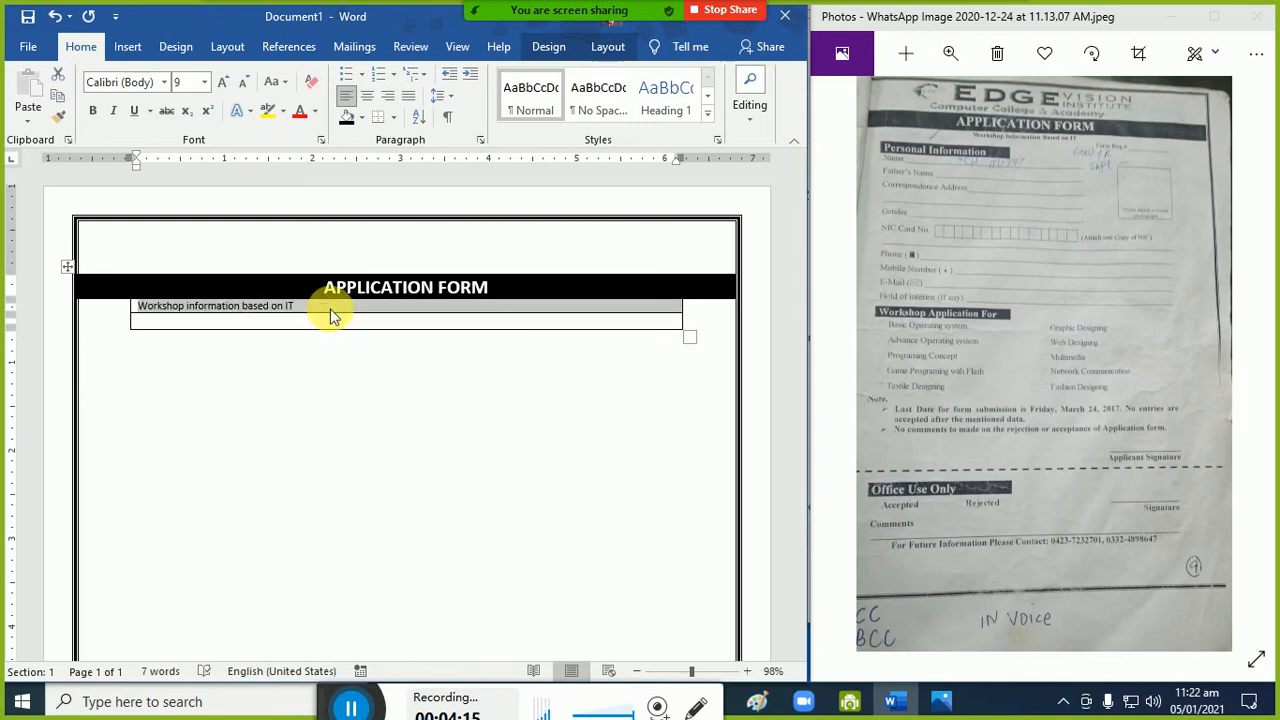
pyautogui.press('ctrl+shift+less')
pyautogui.hotkey('ctrl', 'e')
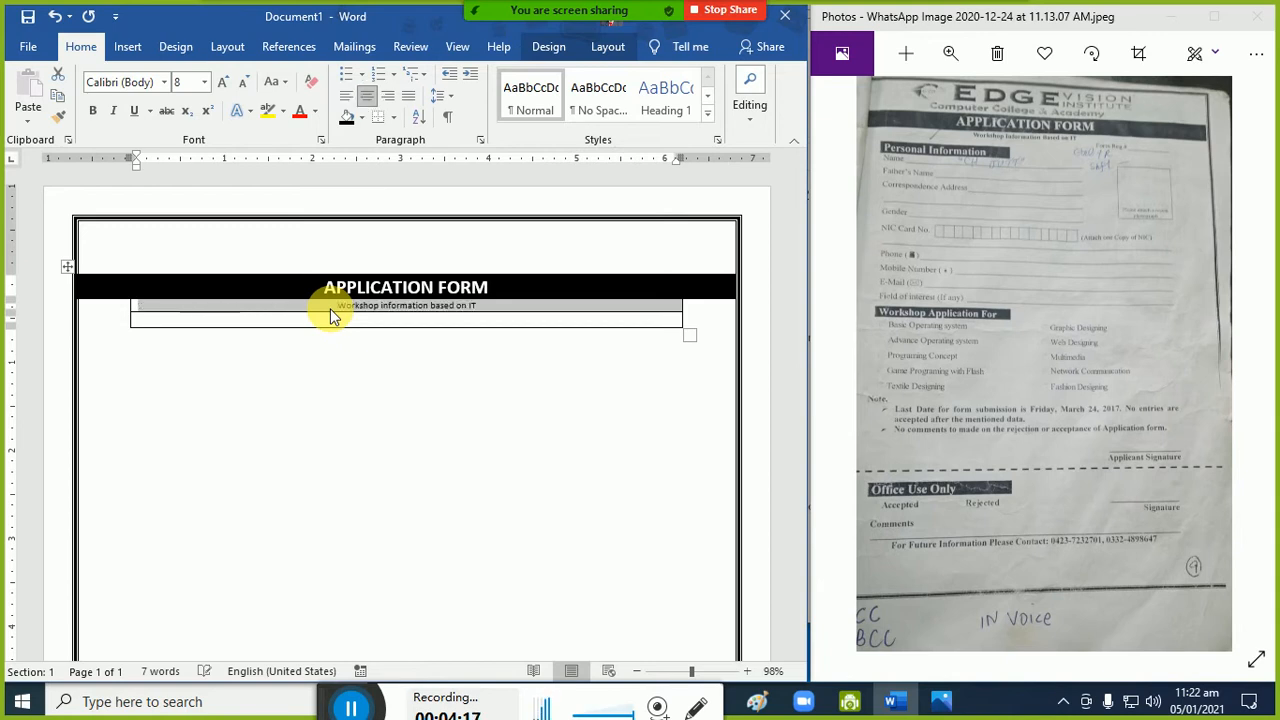
pyautogui.press('Down')
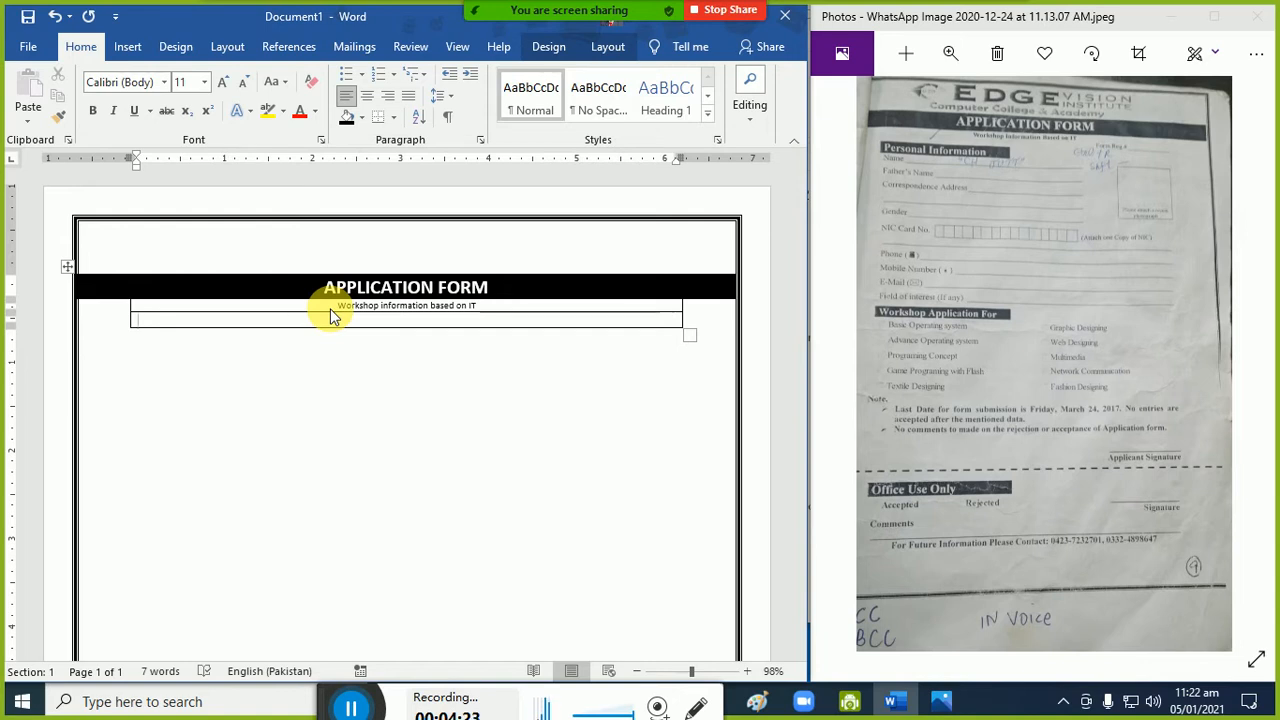
# Check the Form Reg # line on the scanned form and add a fourth row at the end of the table.
pyautogui.scroll(-2, 330, 308)
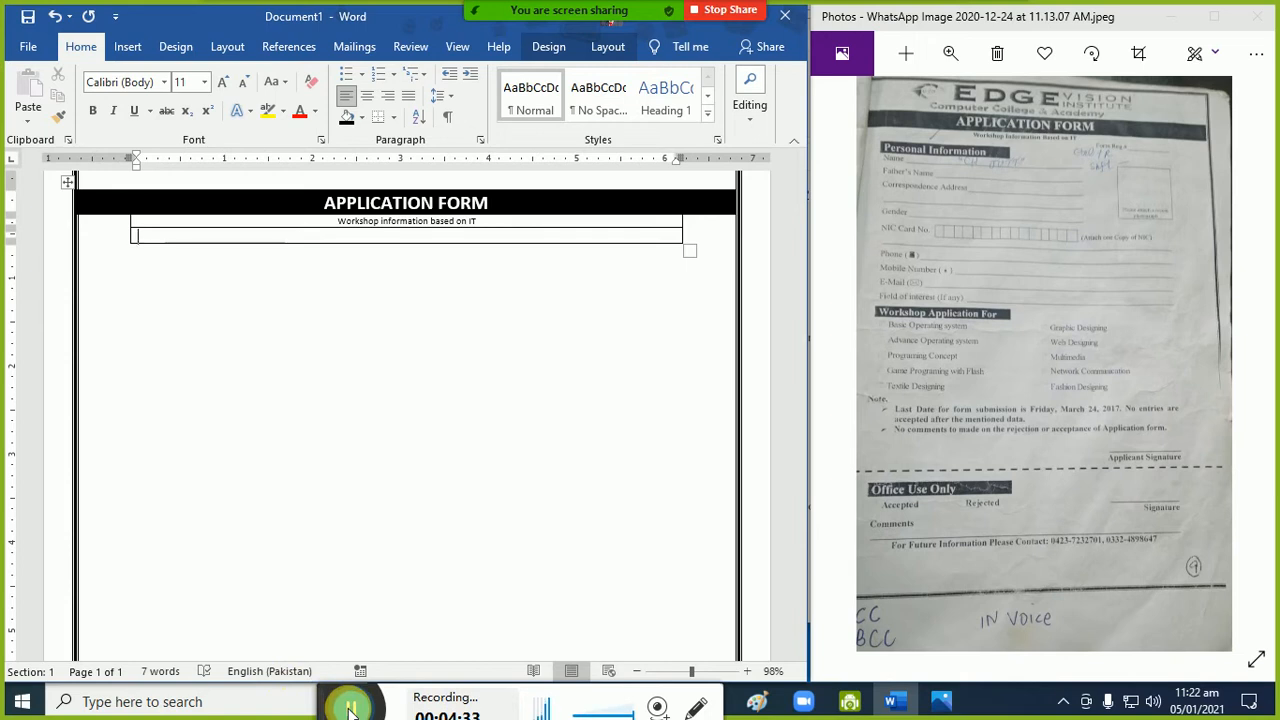
pyautogui.moveTo(349, 707); pyautogui.dragTo(284, 690)
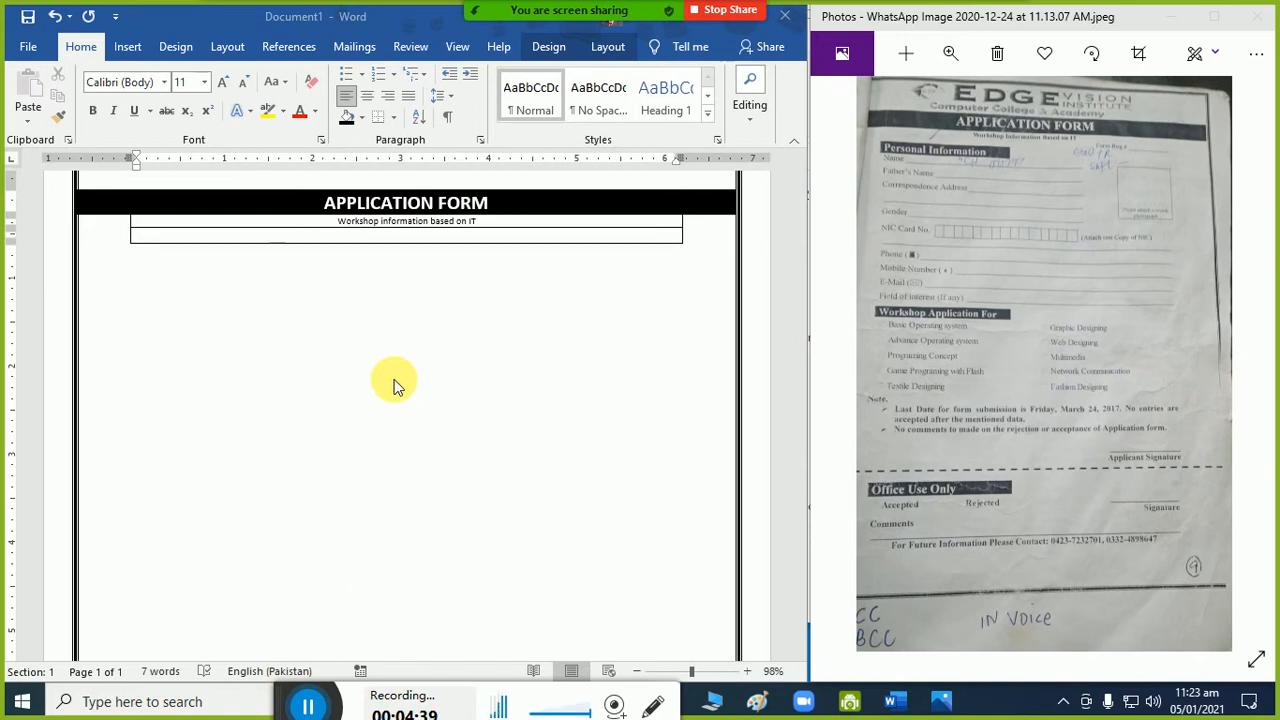
pyautogui.click(1112, 157)
pyautogui.scroll(2, 1116, 159)
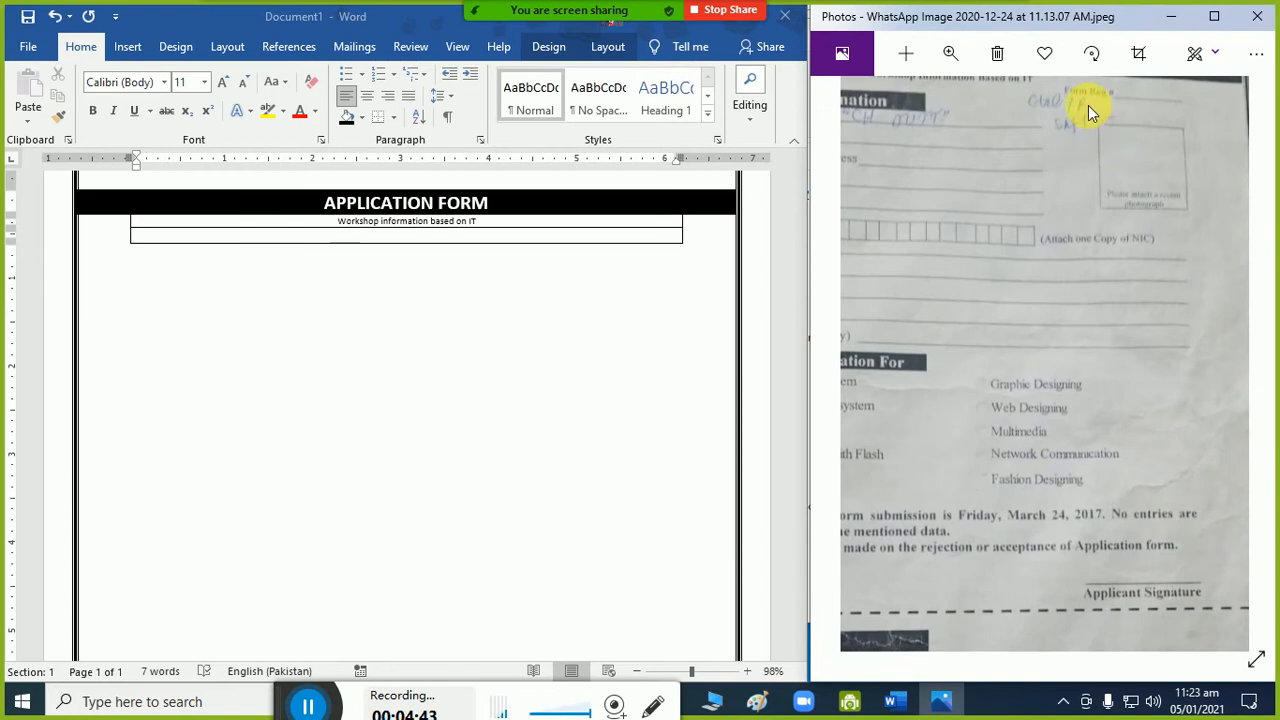
pyautogui.moveTo(1088, 105); pyautogui.dragTo(1105, 219)
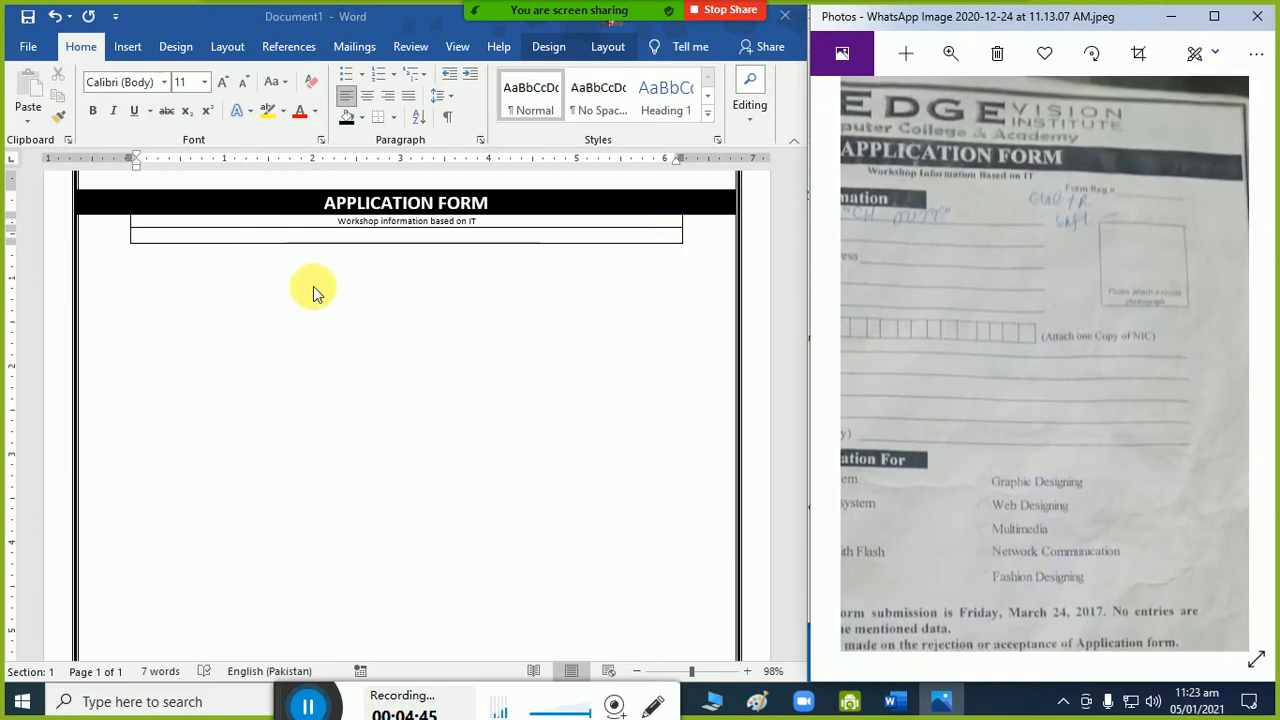
pyautogui.click(394, 238)
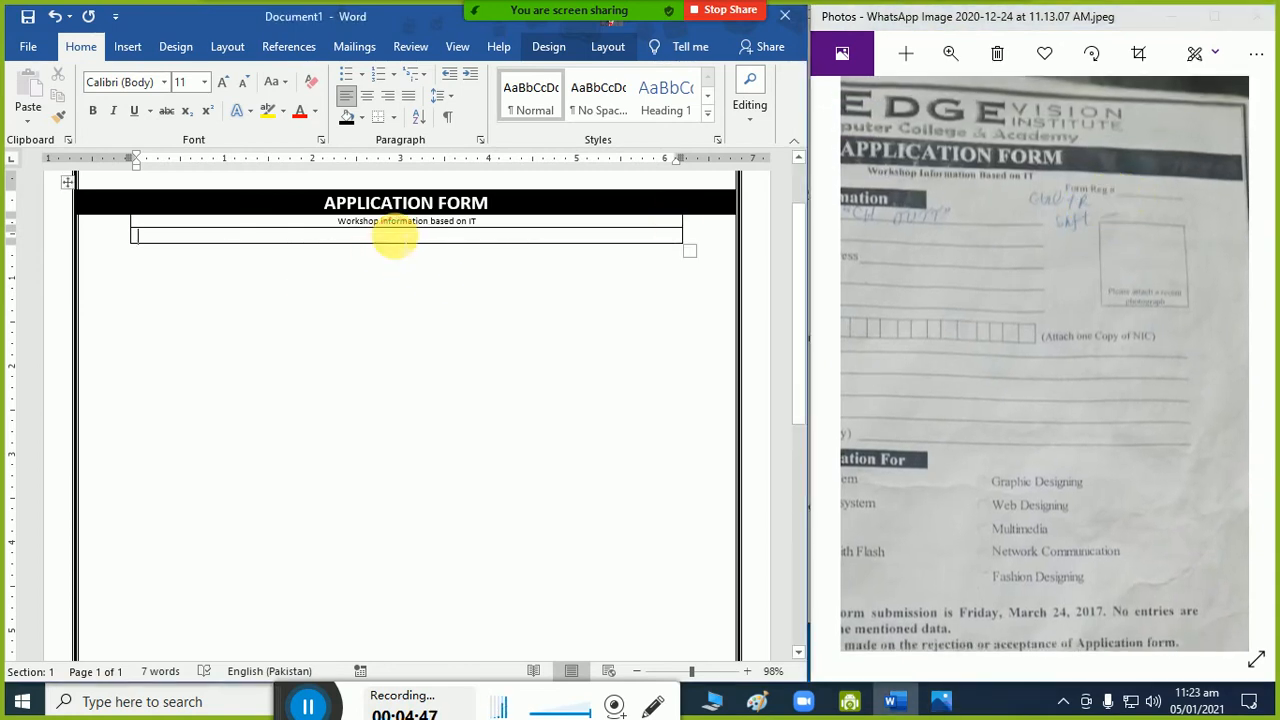
pyautogui.press('Tab')
pyautogui.click(397, 236)
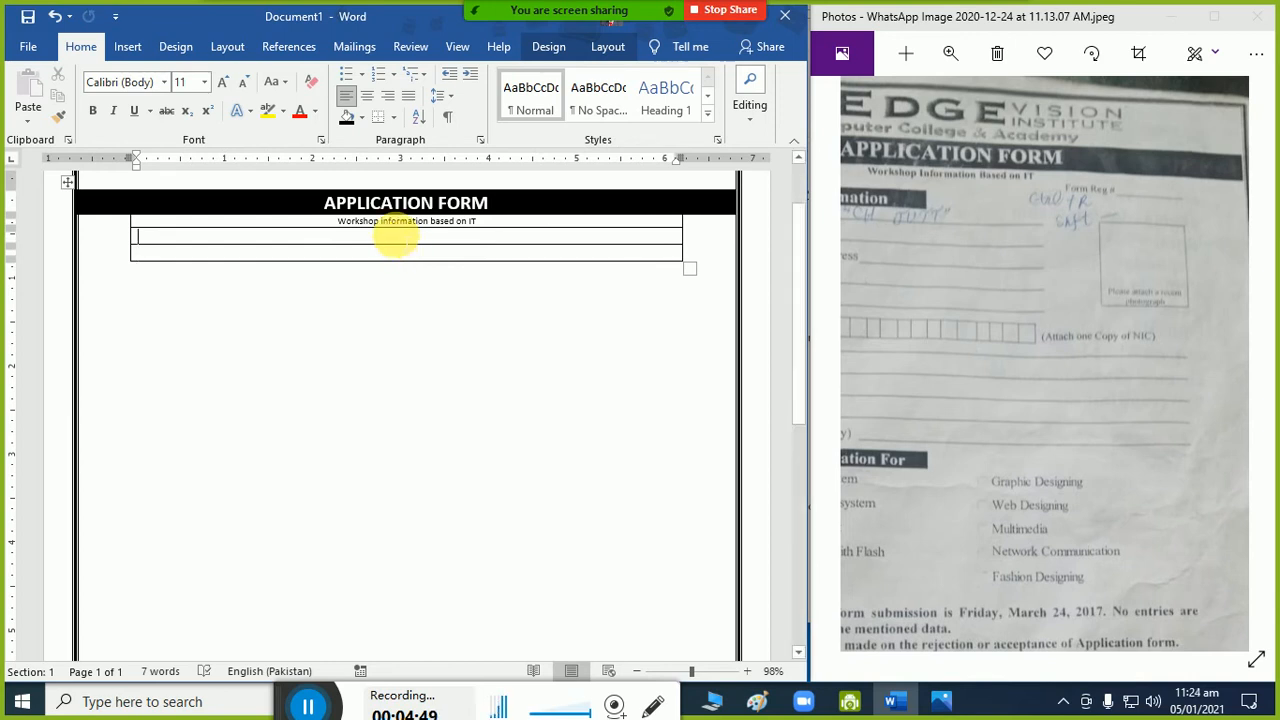
# Enter "Form Reg #" followed by an underscore blank line in the third row and right-align it.
pyautogui.write('Form Reg #')
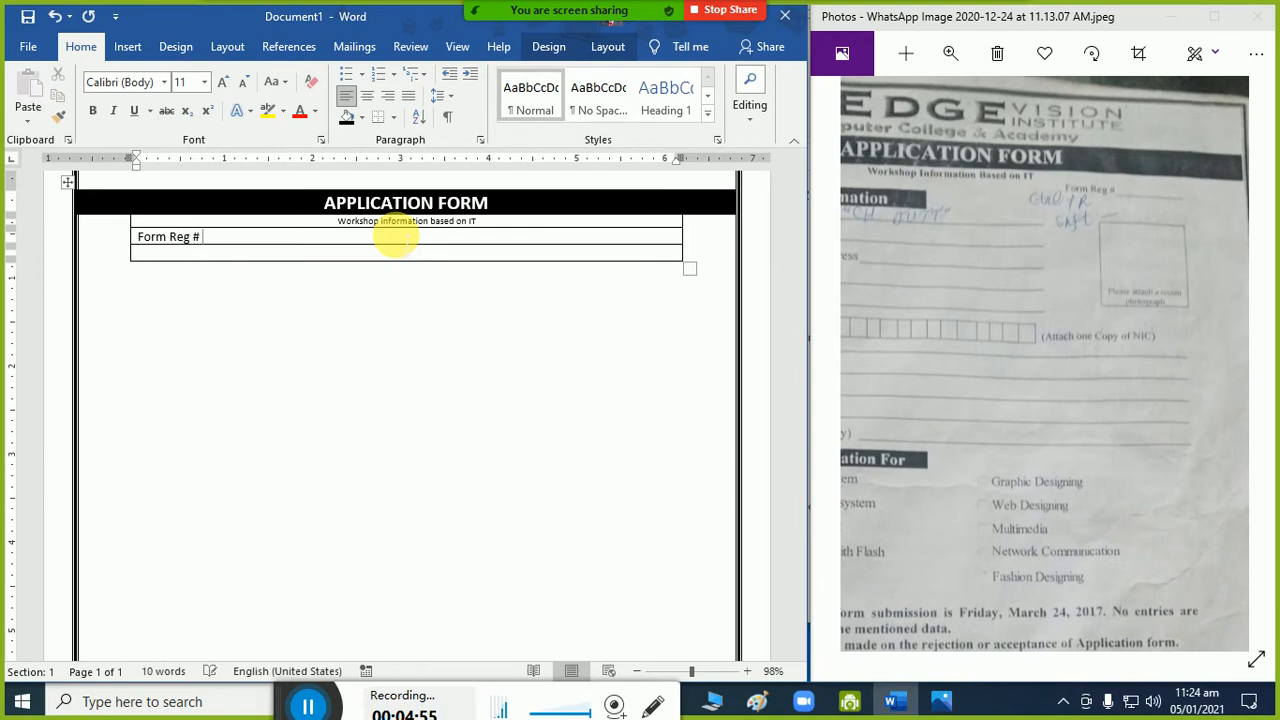
pyautogui.write(' ___________')
pyautogui.hotkey('ctrl', 'r')
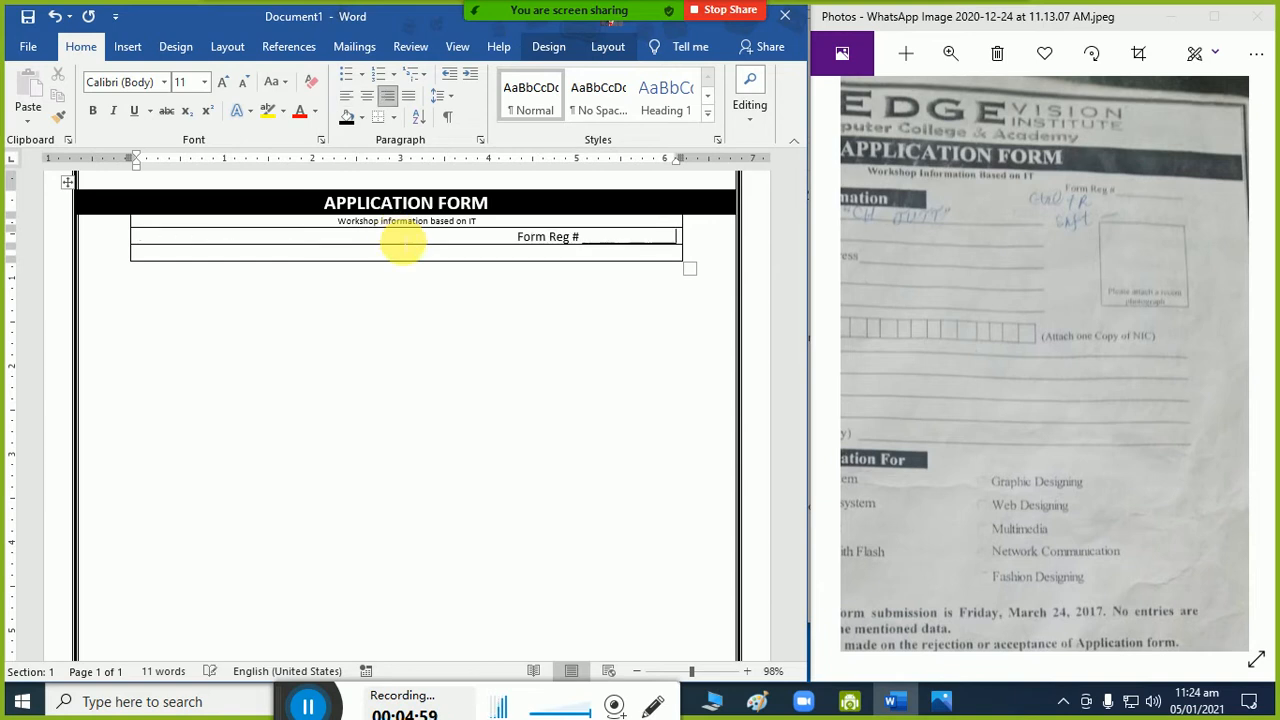
pyautogui.press('Down')
pyautogui.press('Up')
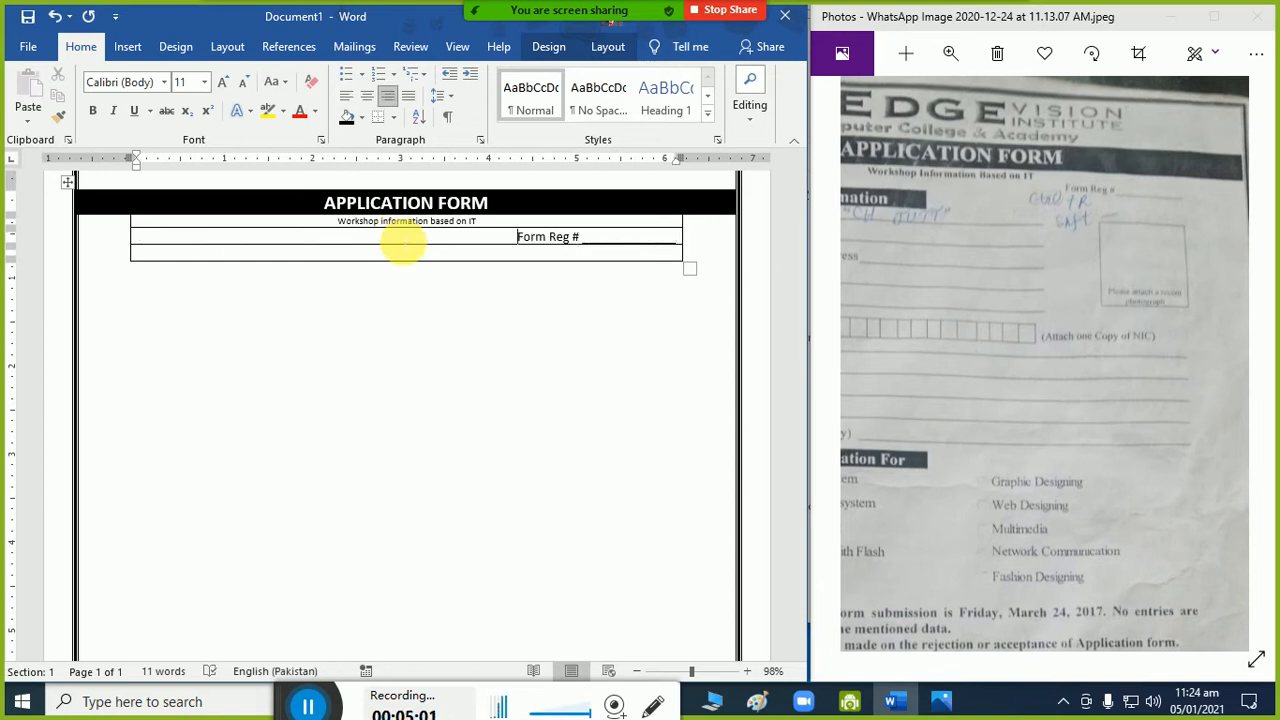
# Reduce the "Form Reg #" line to 10 pt and set the empty fourth row to 12 pt.
pyautogui.hotkey('shift', 'End')
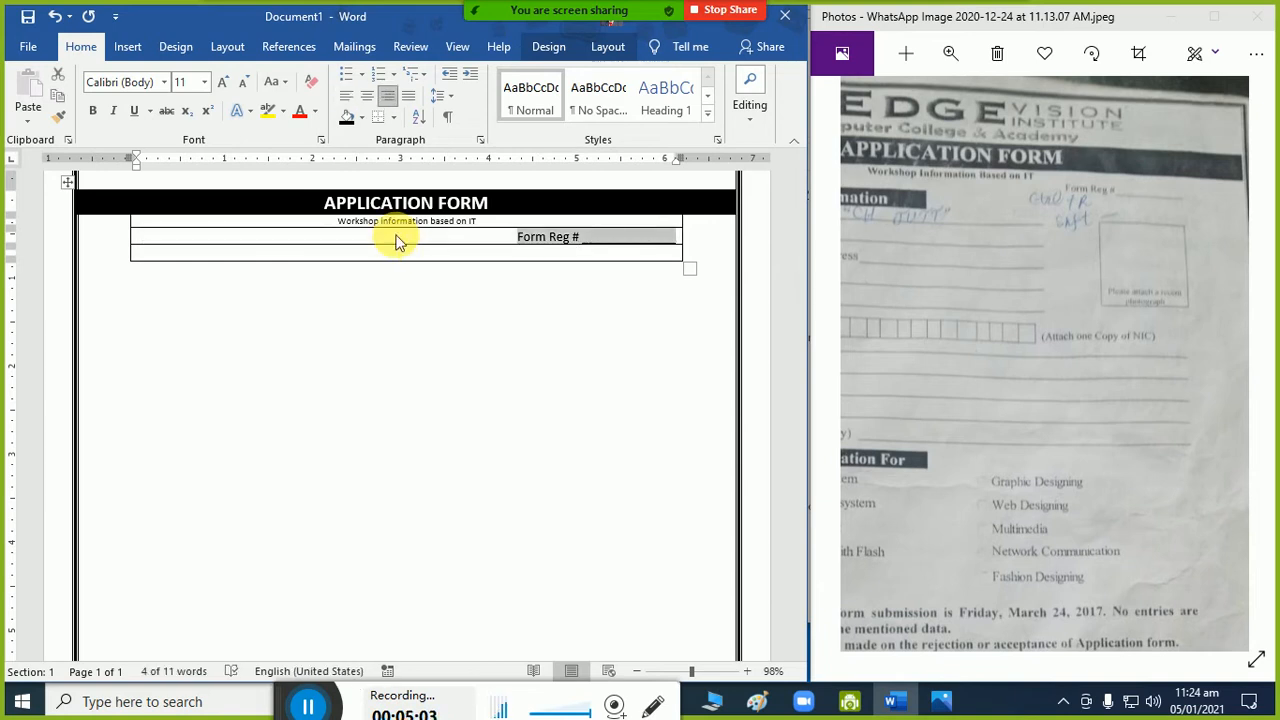
pyautogui.hotkey('ctrl', '[')
pyautogui.hotkey('ctrl', '[')
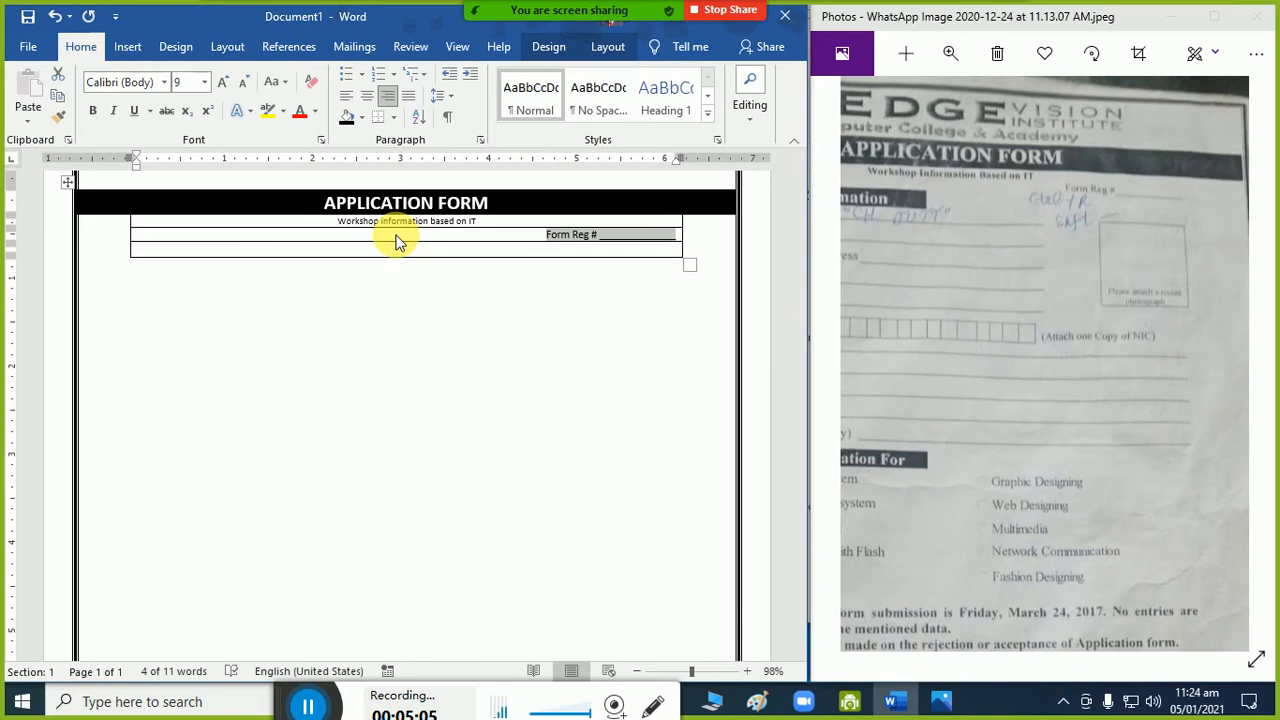
pyautogui.hotkey('ctrl', ']')
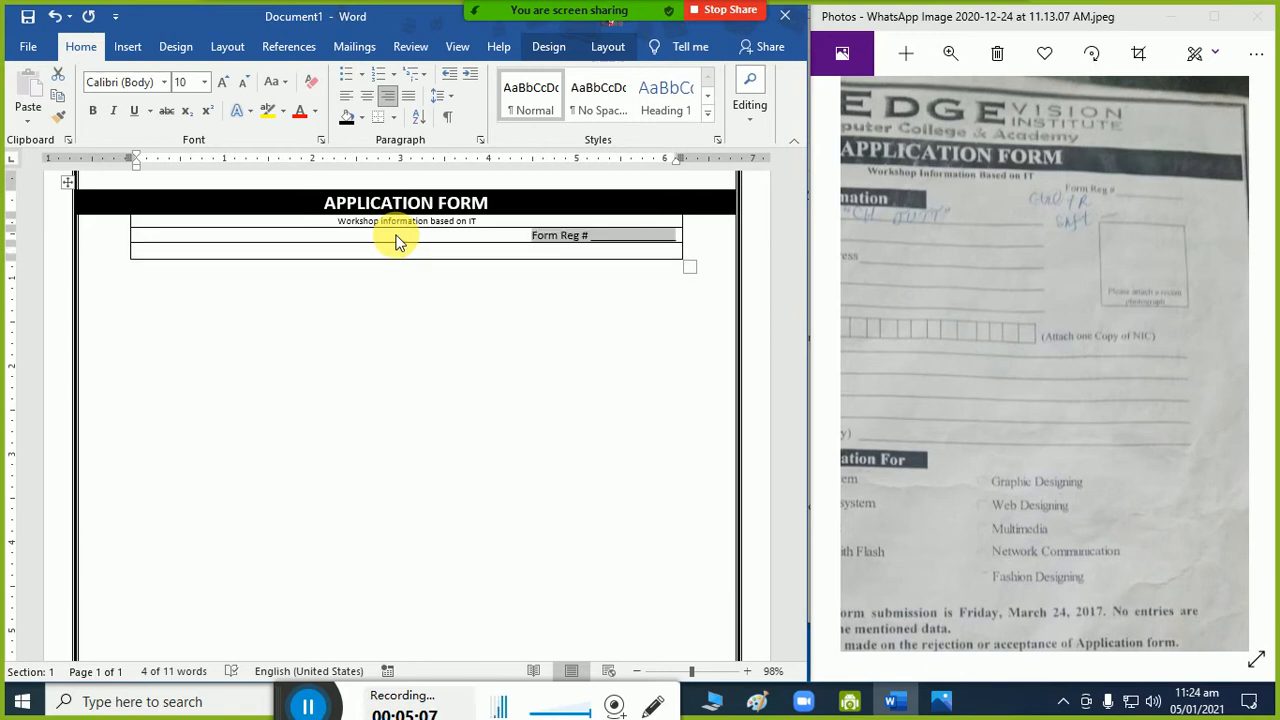
pyautogui.press('Down')
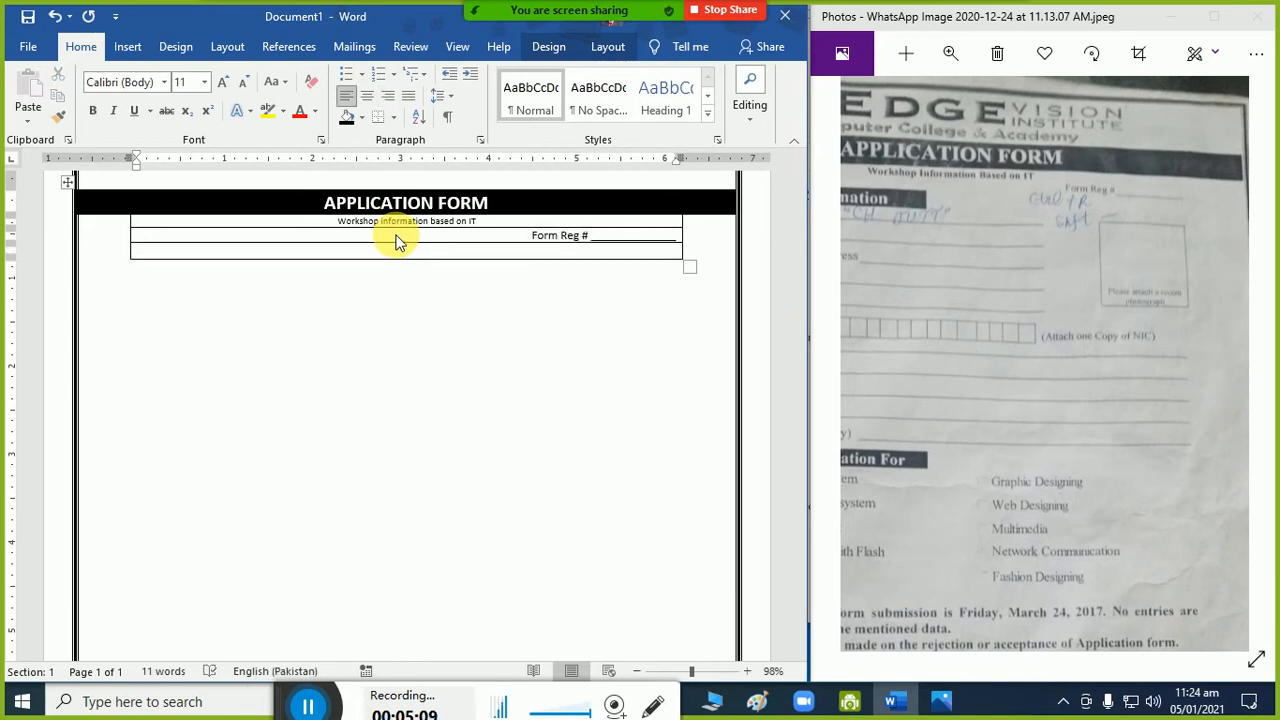
pyautogui.hotkey('ctrl', ']')
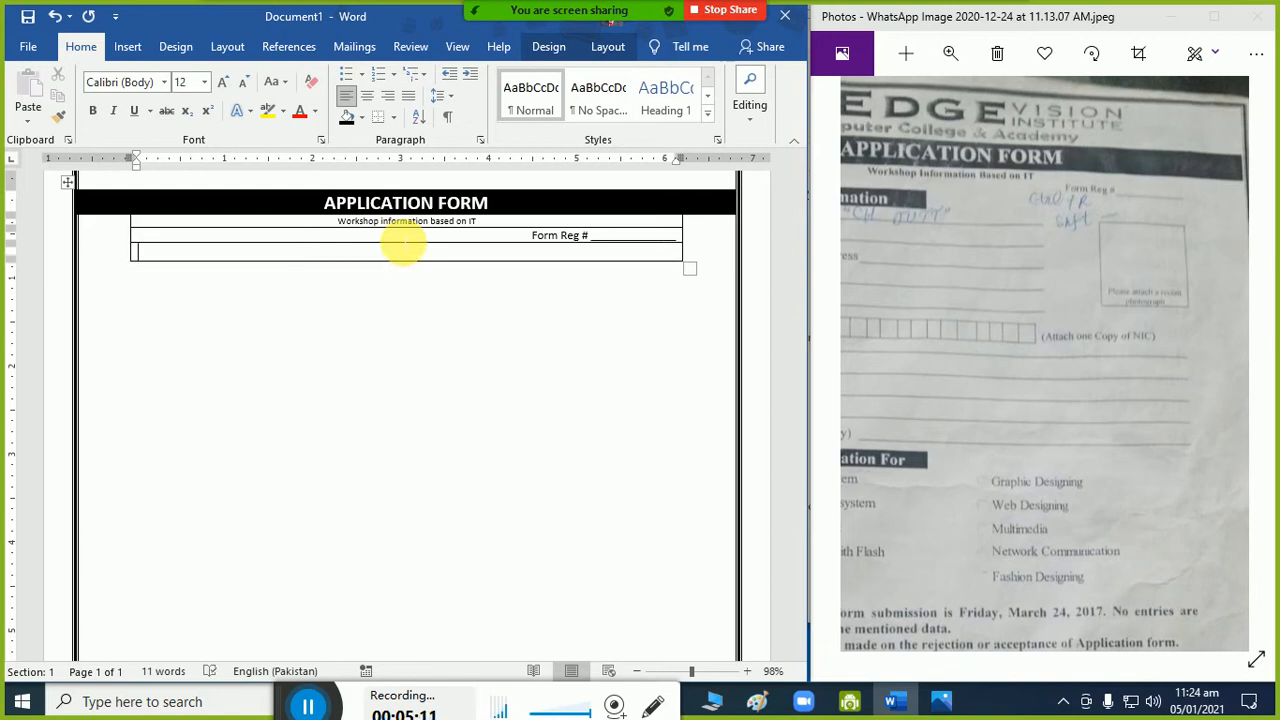
# Check the Personal Information section on the scanned form and add a fifth row at the end of the table.
pyautogui.click(1027, 259)
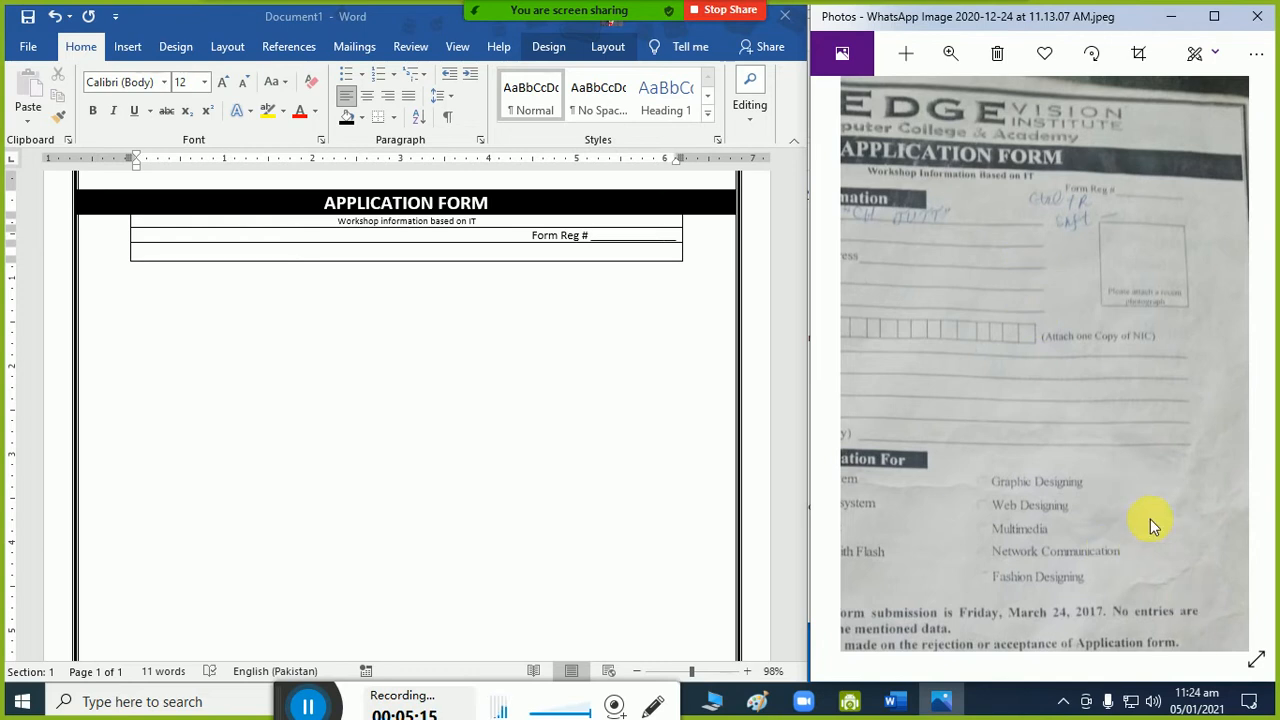
pyautogui.moveTo(1012, 377); pyautogui.dragTo(1106, 381)
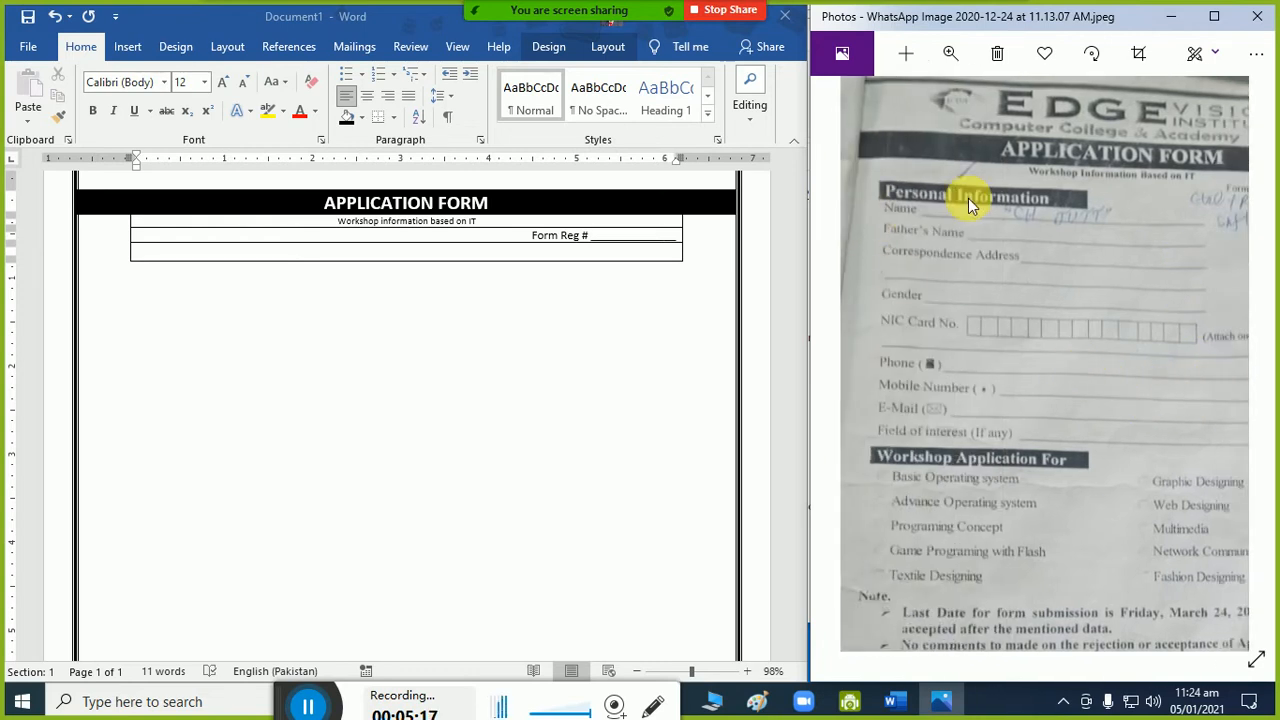
pyautogui.click(220, 250)
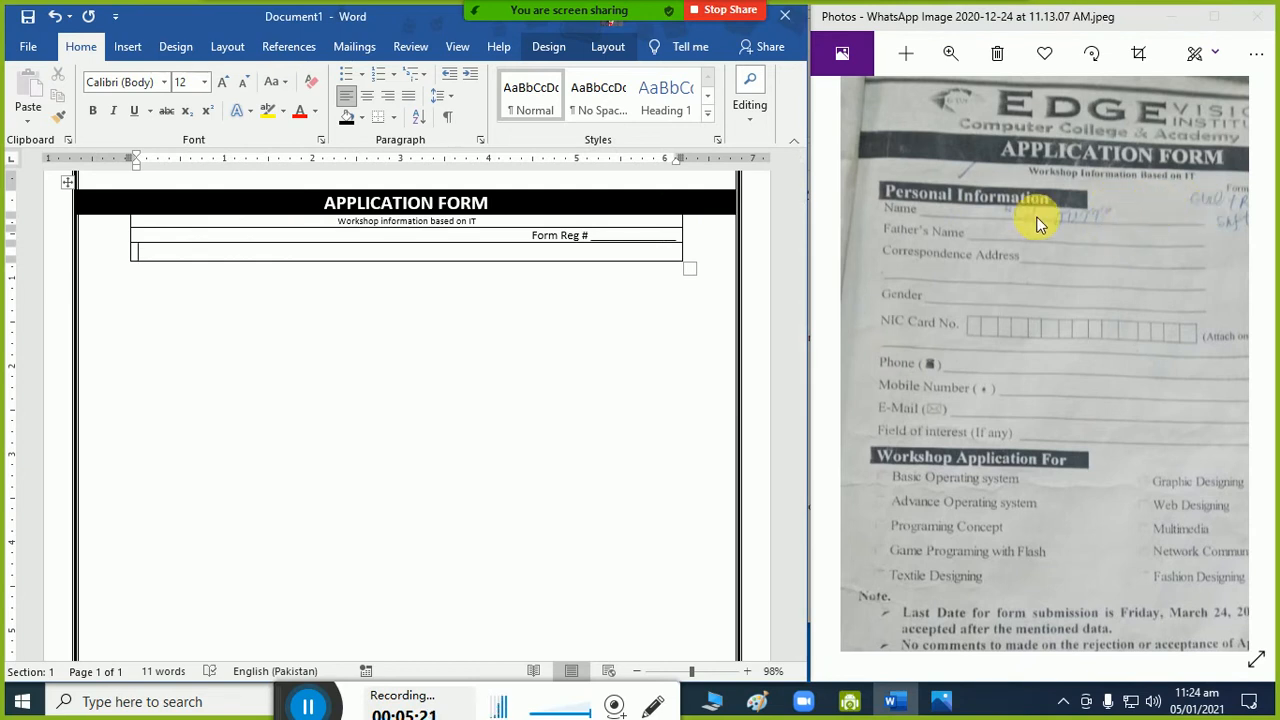
pyautogui.press('Tab')
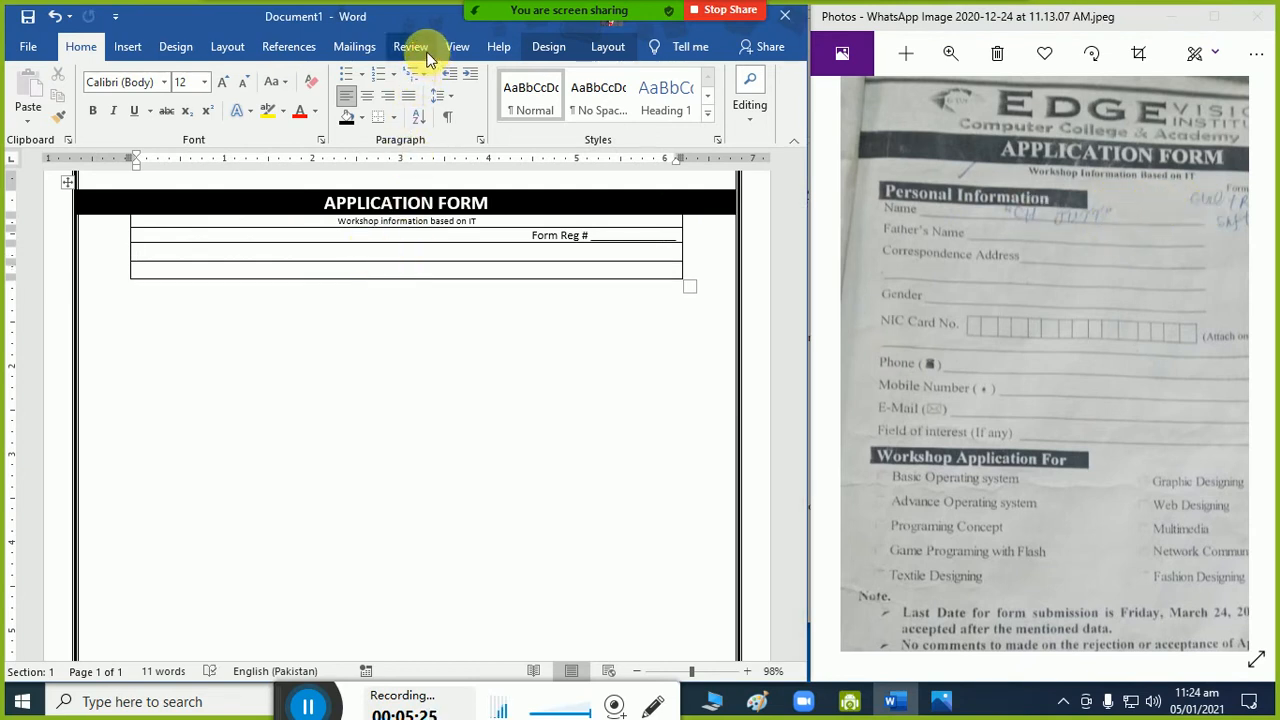
# Split the fourth table row into 2 columns and 1 row.
pyautogui.click(592, 48)
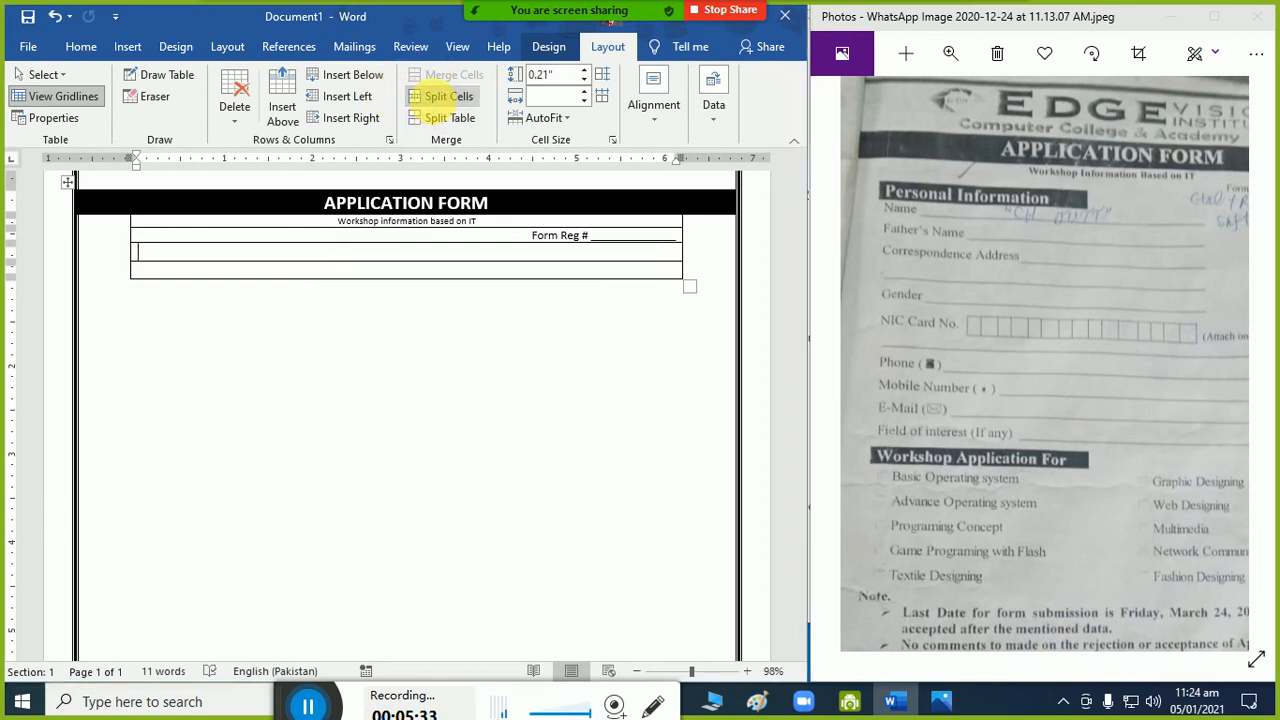
pyautogui.click(440, 96)
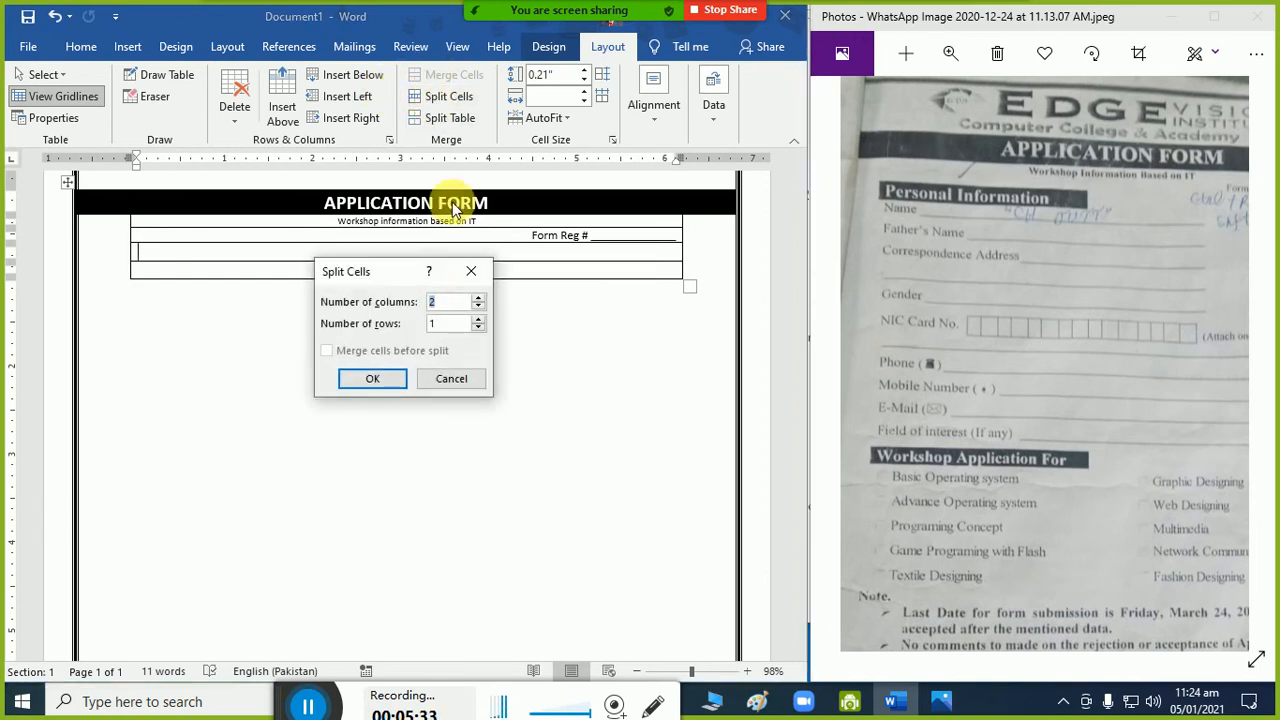
pyautogui.click(370, 378)
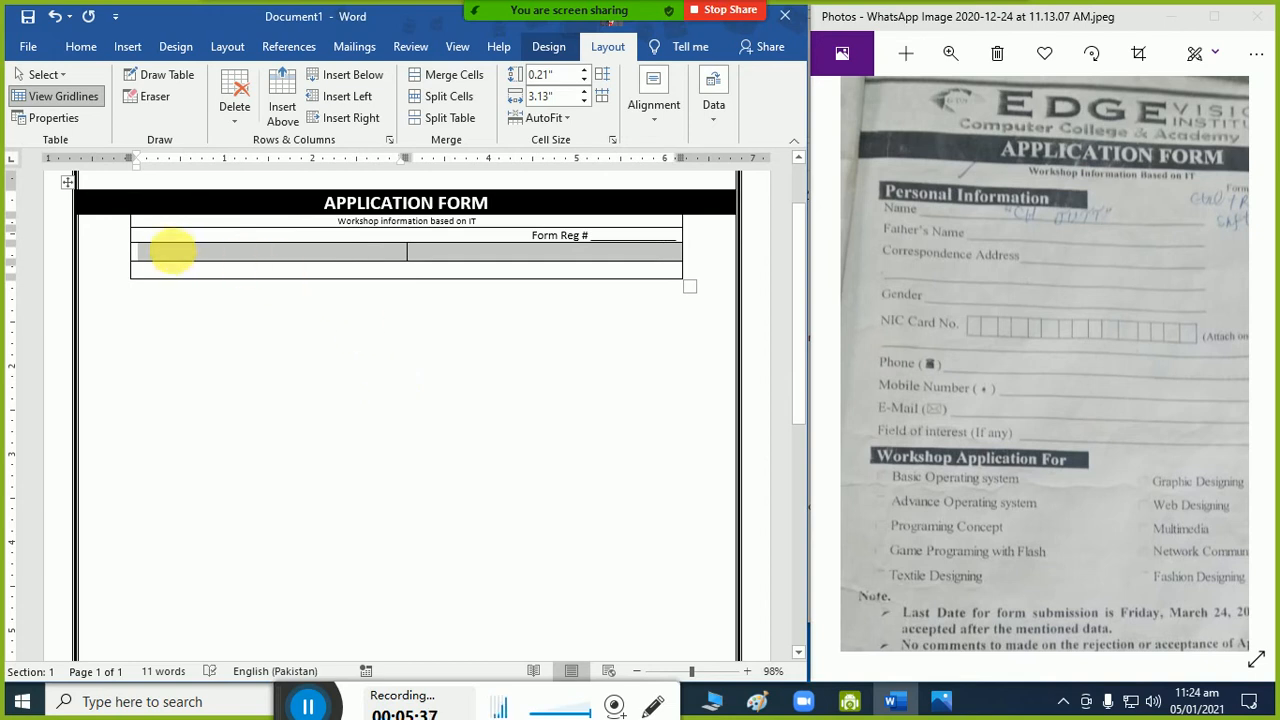
# Enter "Personal Information" in the left cell of the fourth row.
pyautogui.click(173, 251)
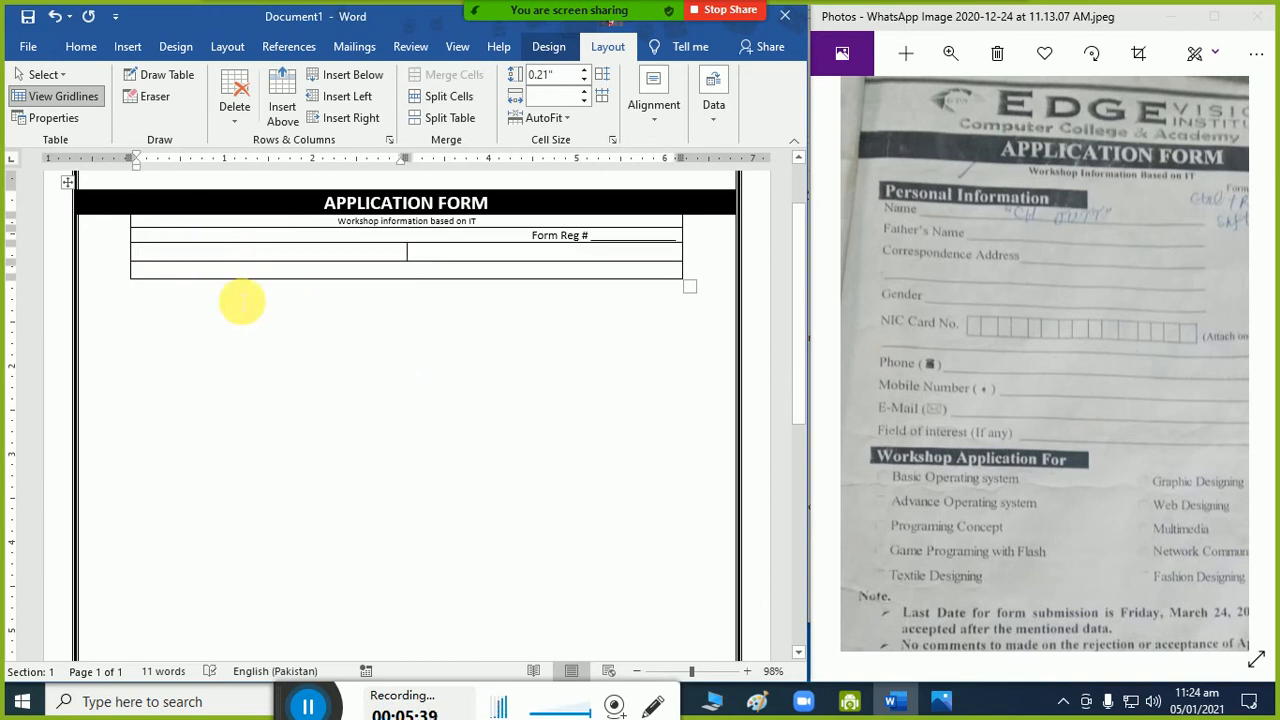
pyautogui.write('Personal I')
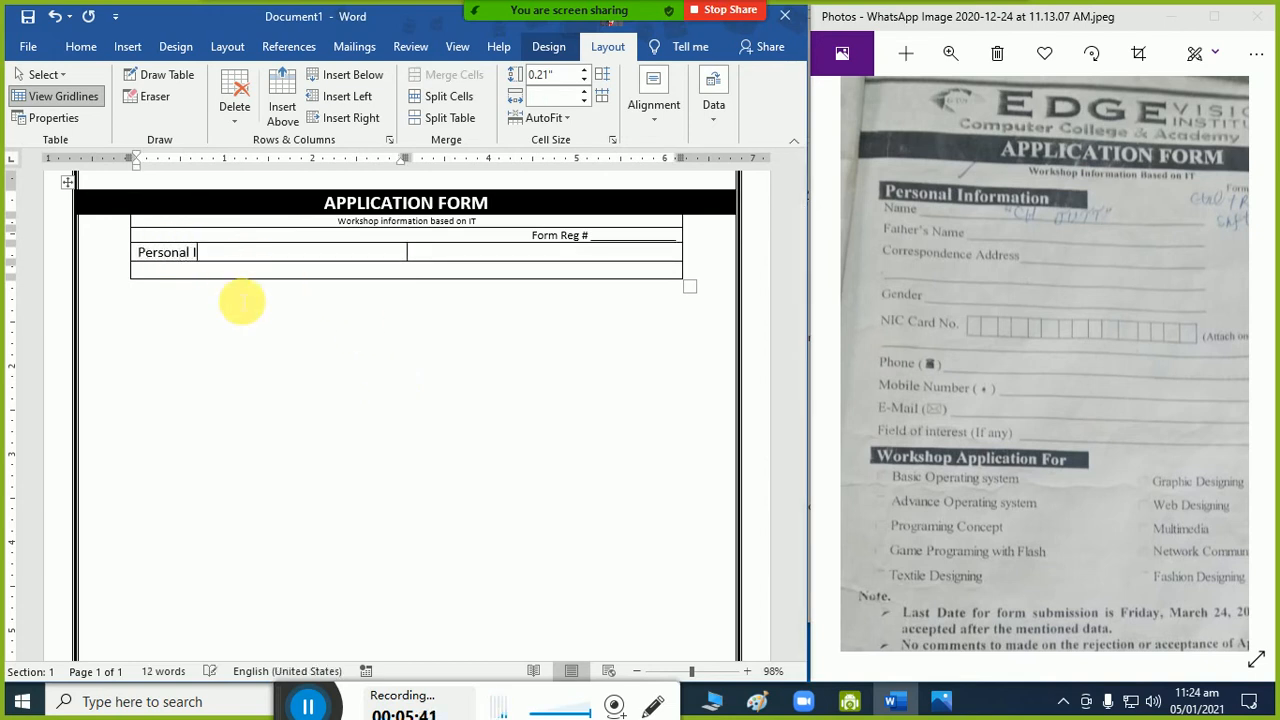
pyautogui.write('nformation')
pyautogui.press('Down')
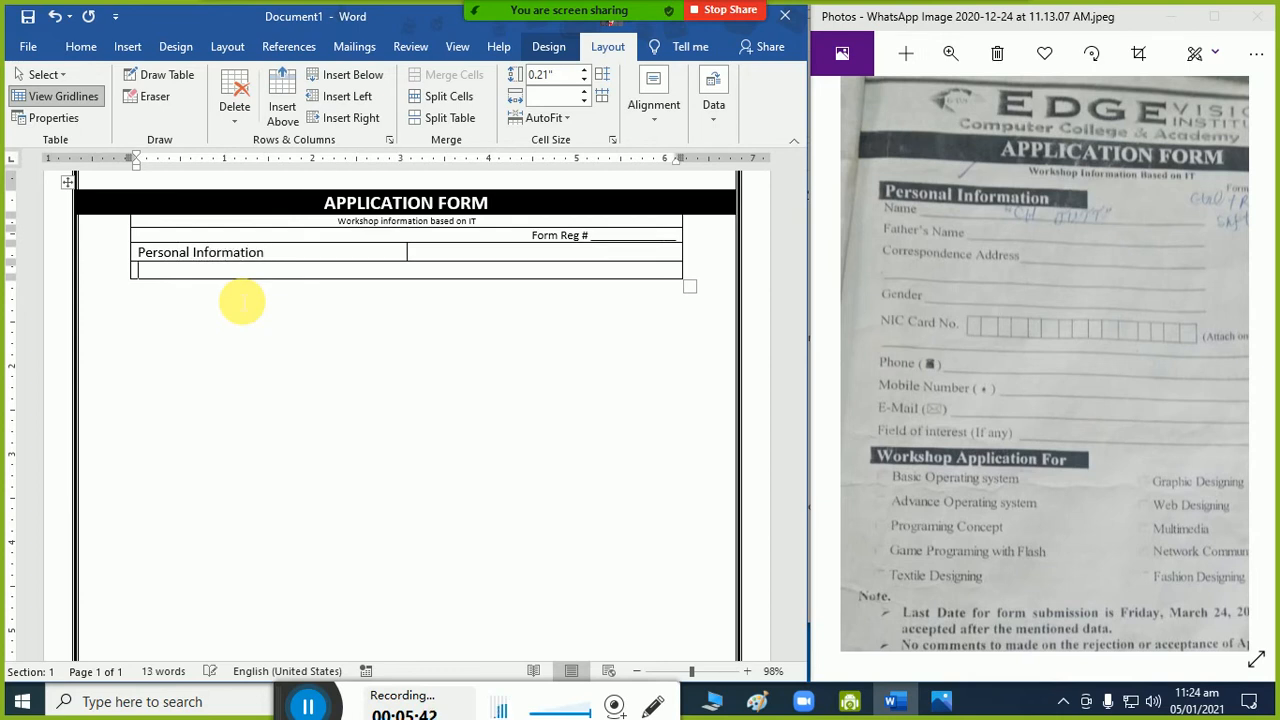
# Shade the "Personal Information" cell black, then enlarge its text by one size and make it bold.
pyautogui.press('Up')
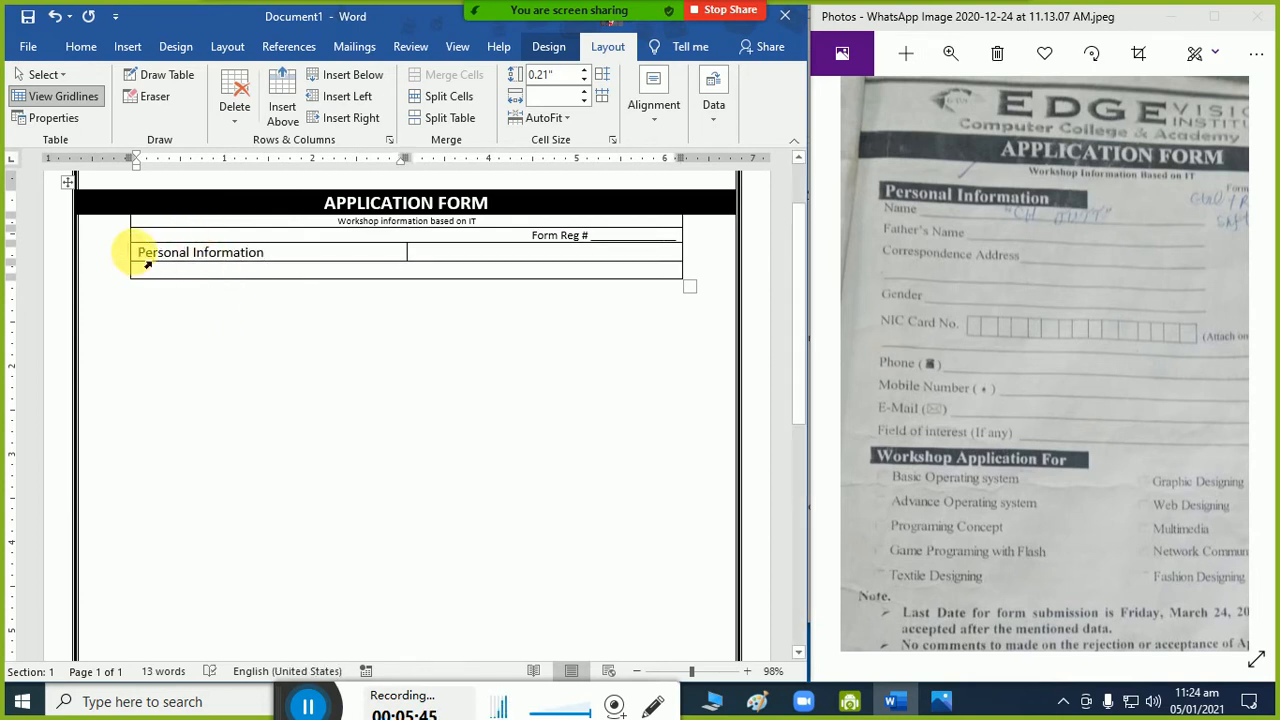
pyautogui.click(145, 262)
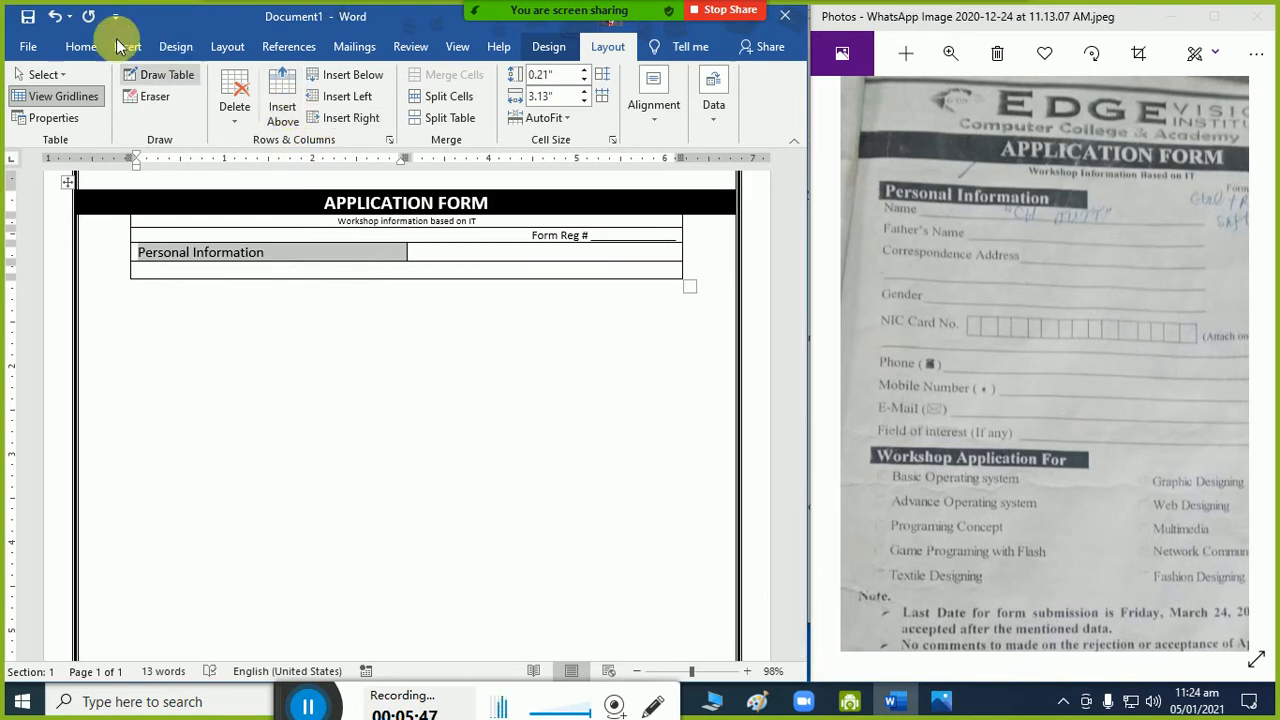
pyautogui.click(547, 46)
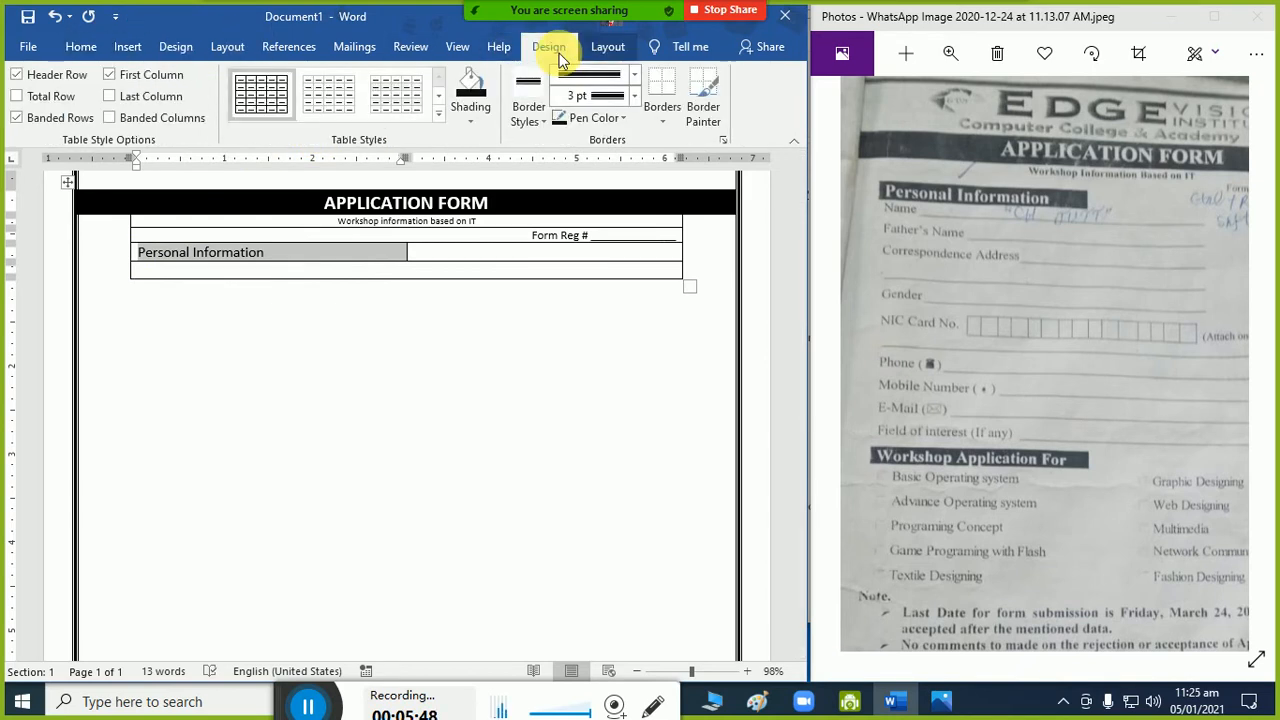
pyautogui.click(472, 95)
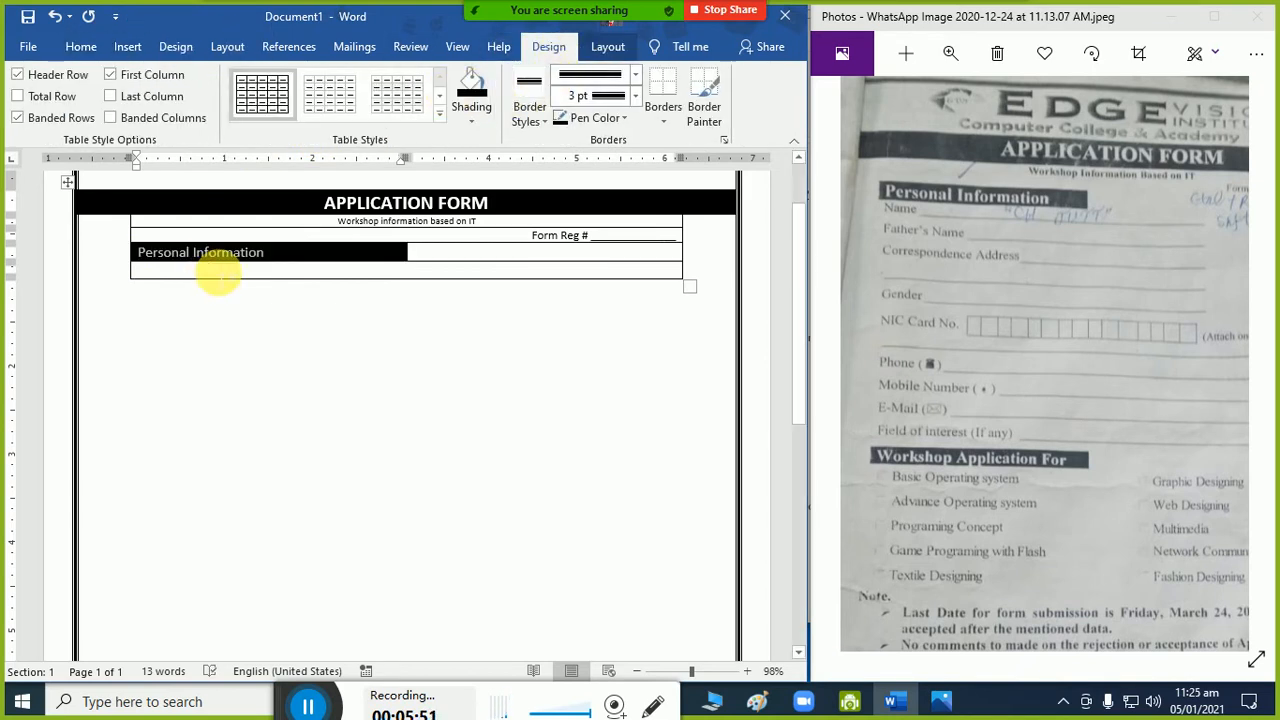
pyautogui.hotkey('ctrl', 'shift', '.')
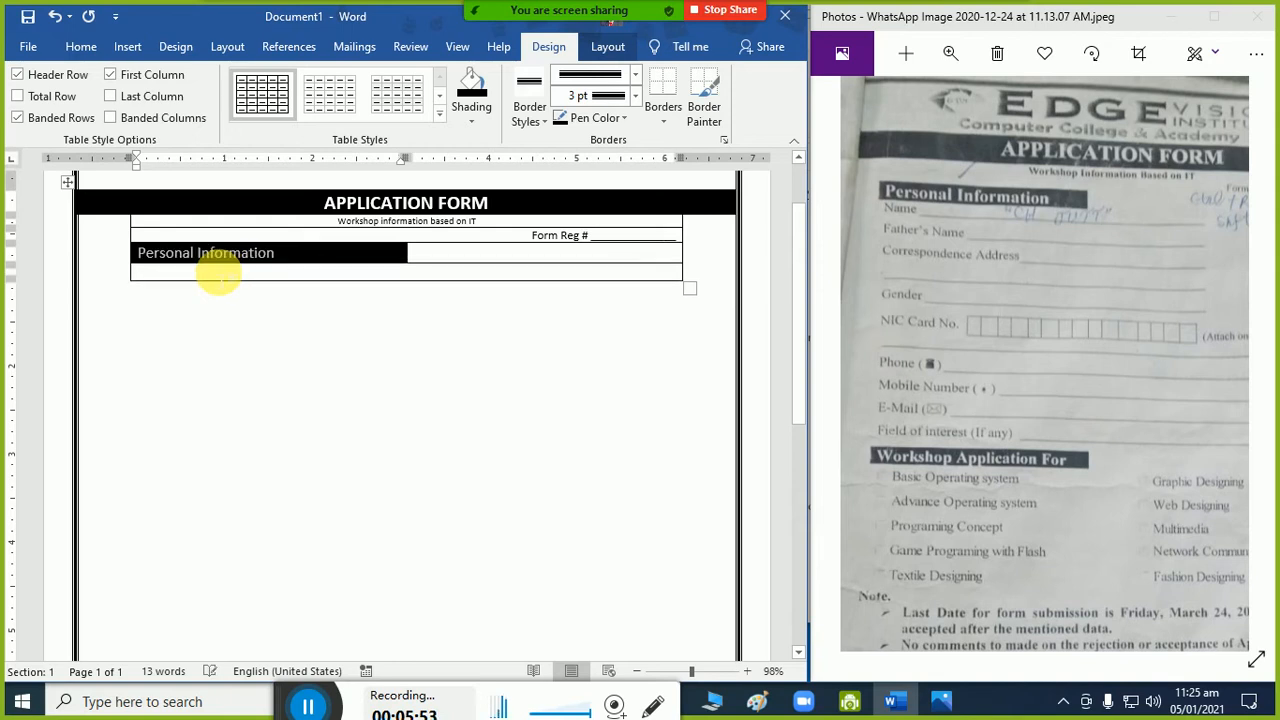
pyautogui.hotkey('ctrl', 'b')
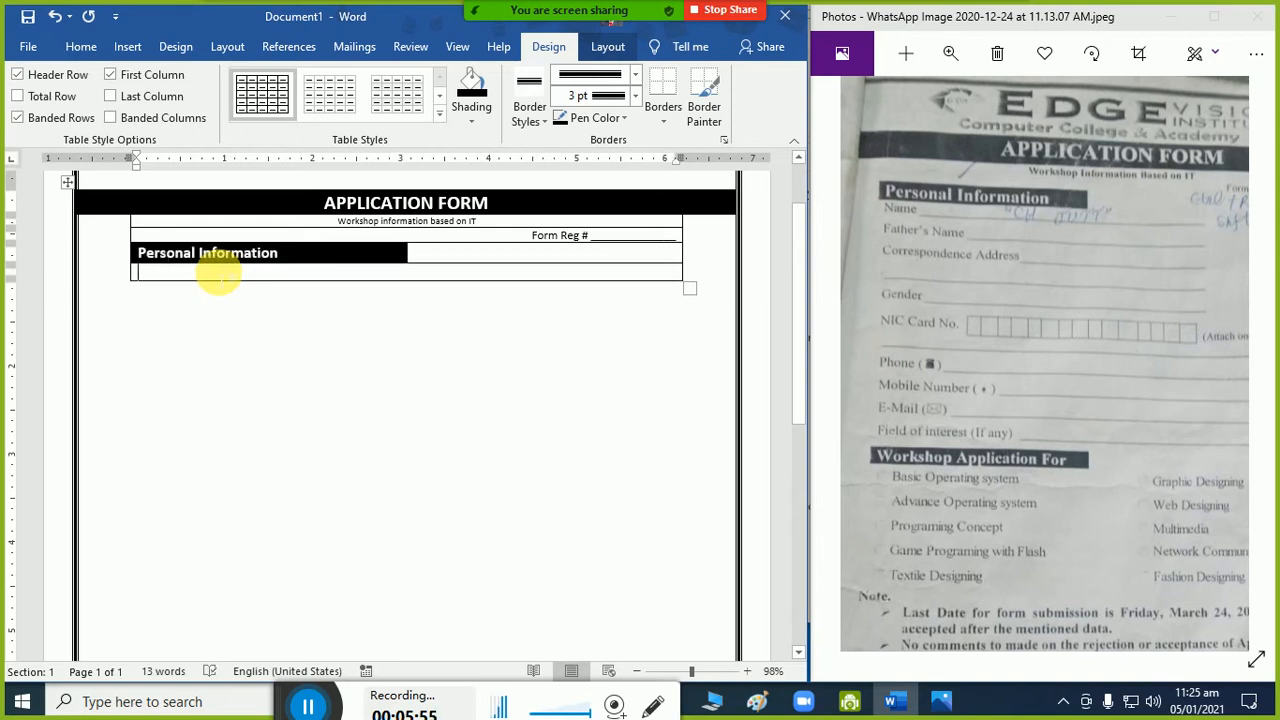
pyautogui.click(218, 272)
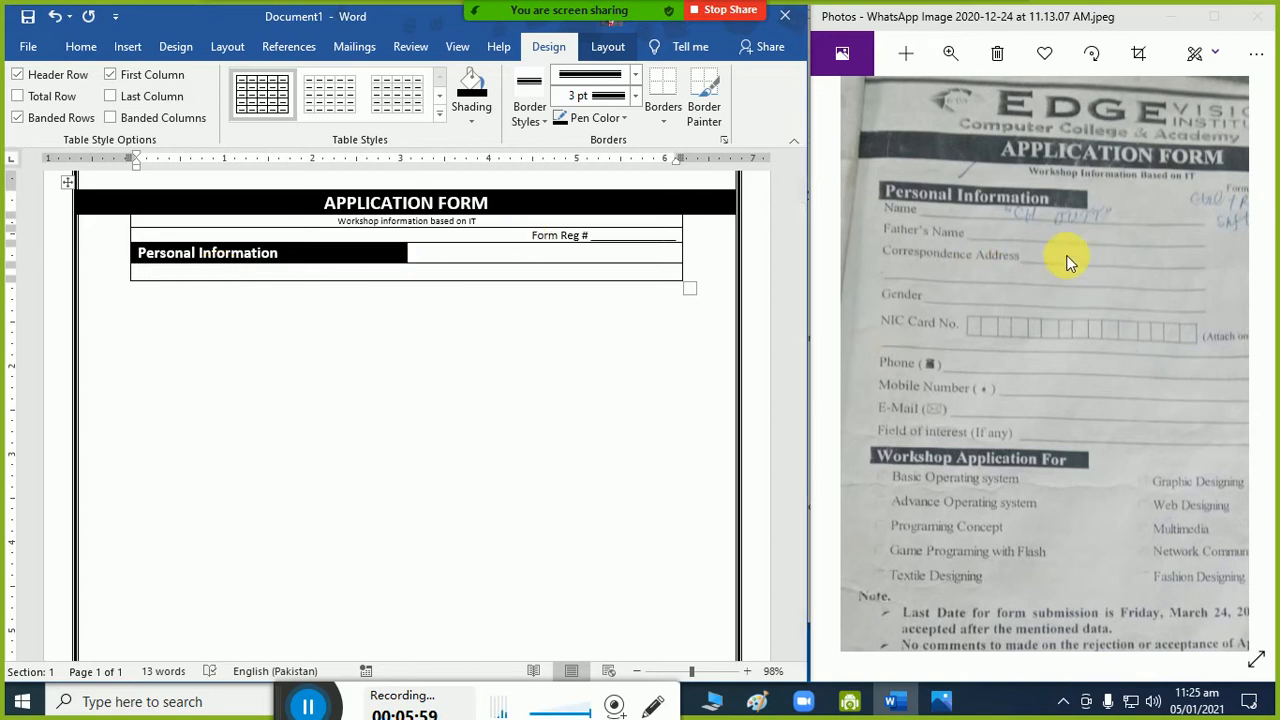
# Zoom out the scanned form to view the whole page and add a sixth row at the end of the table.
pyautogui.click(950, 57)
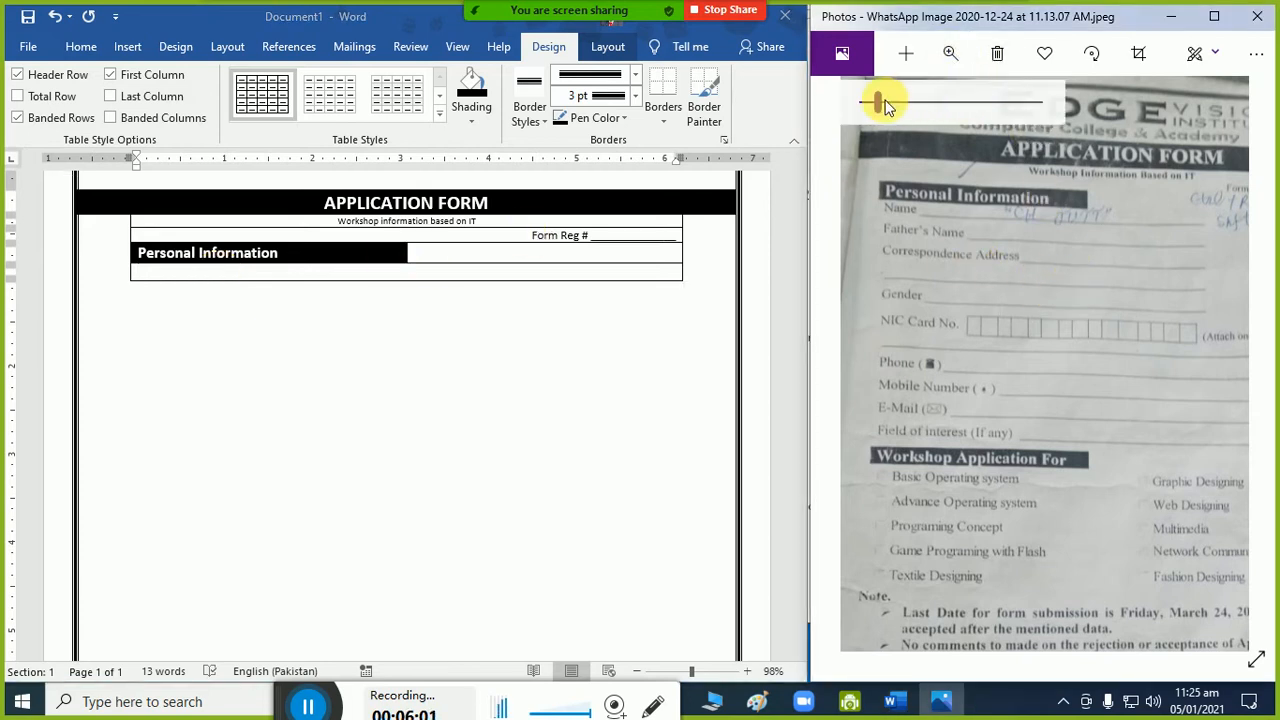
pyautogui.moveTo(877, 108); pyautogui.dragTo(867, 108)
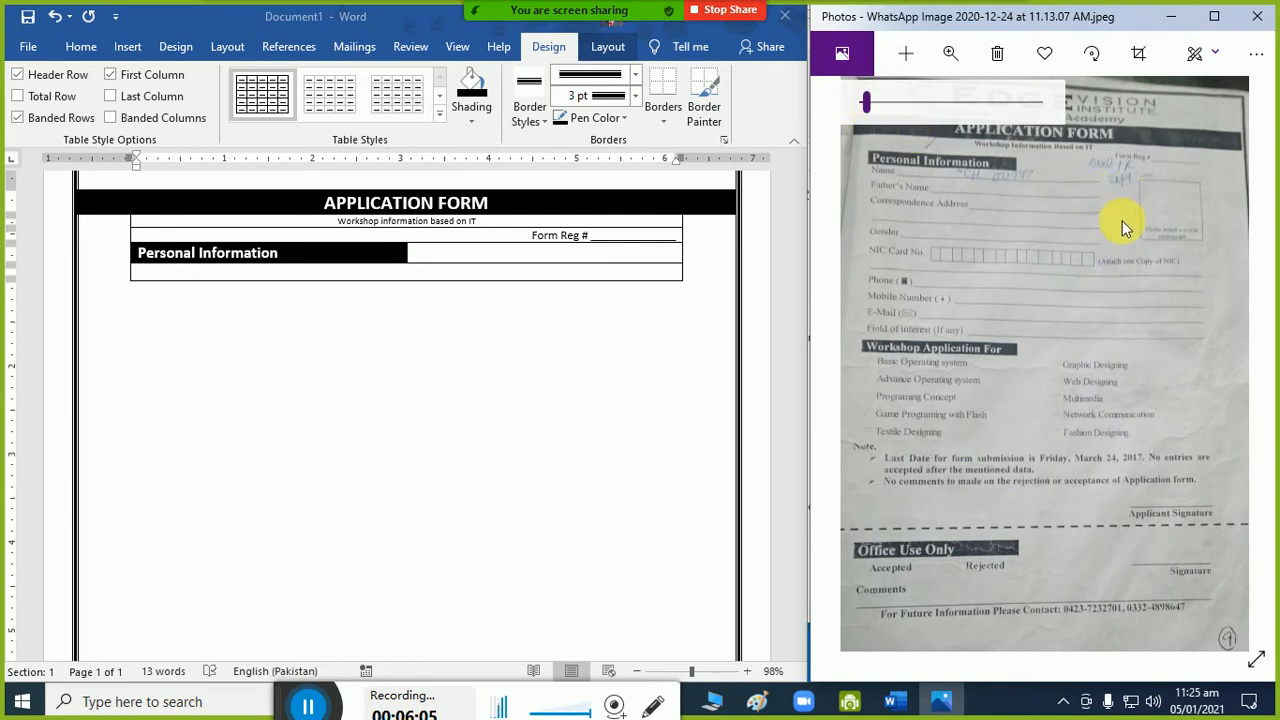
pyautogui.click(380, 280)
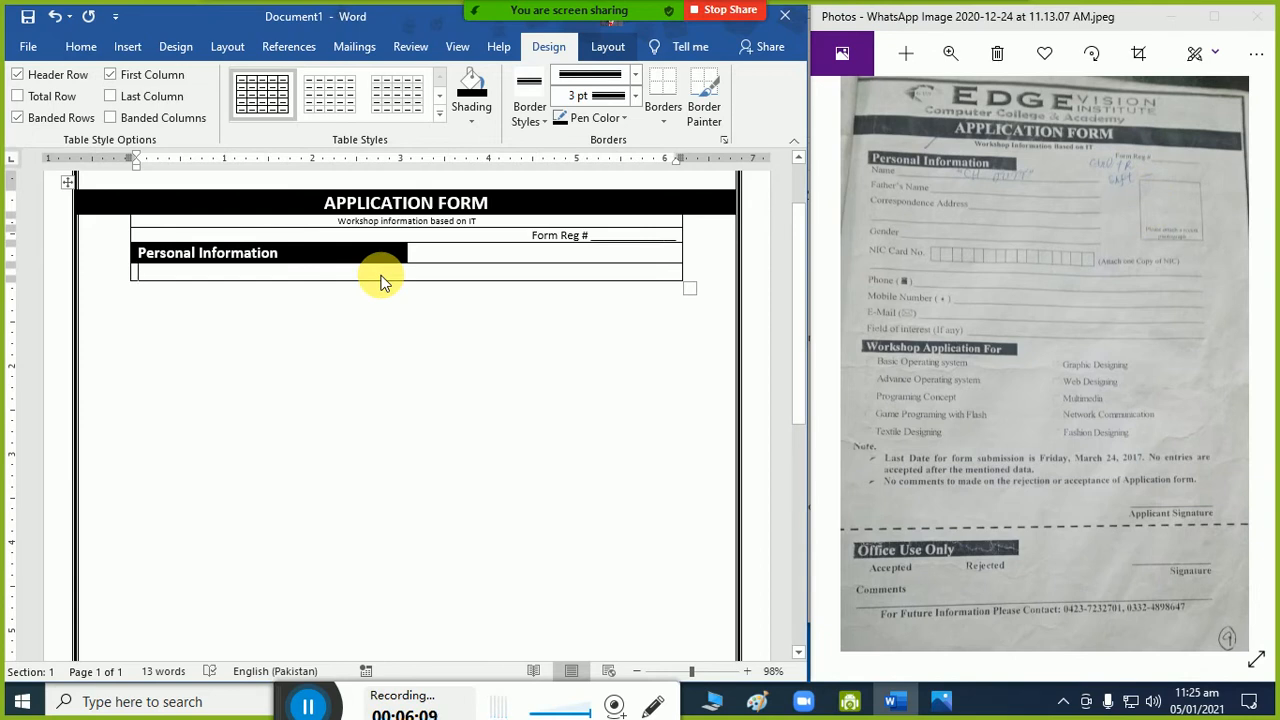
pyautogui.press('Tab')
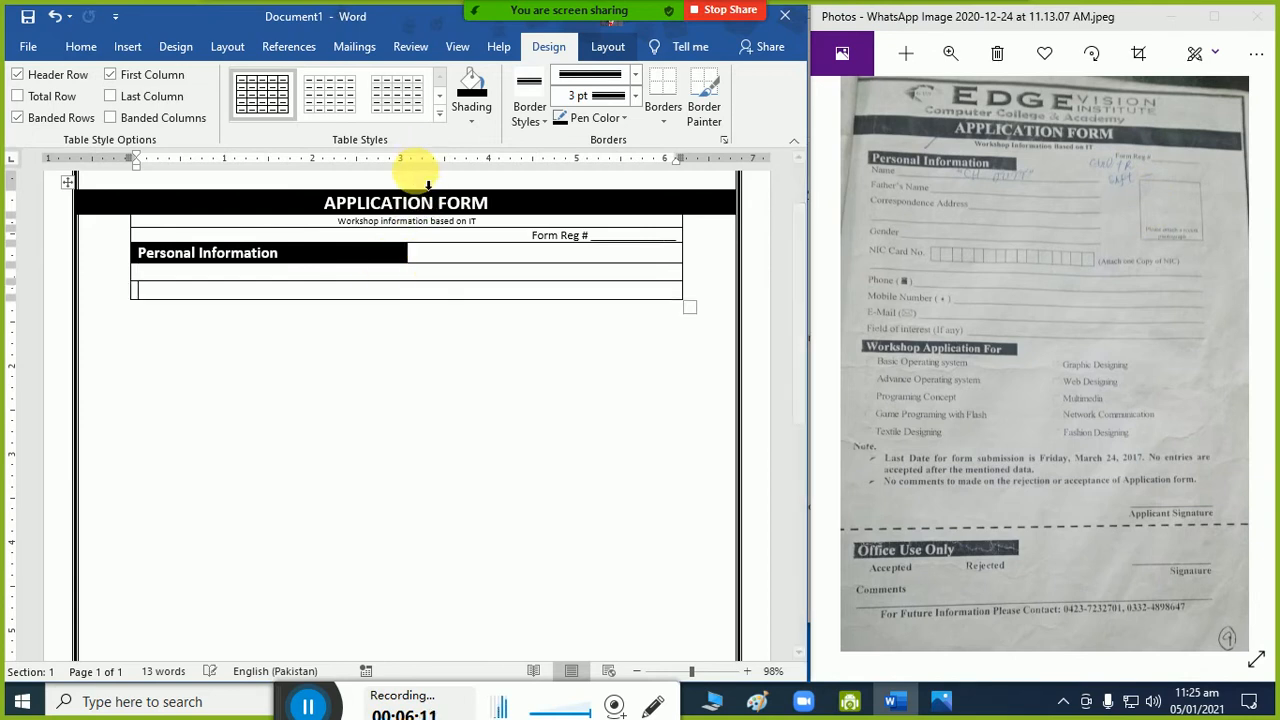
# Split the empty row below "Personal Information" into 2 columns and 1 row.
pyautogui.click(400, 273)
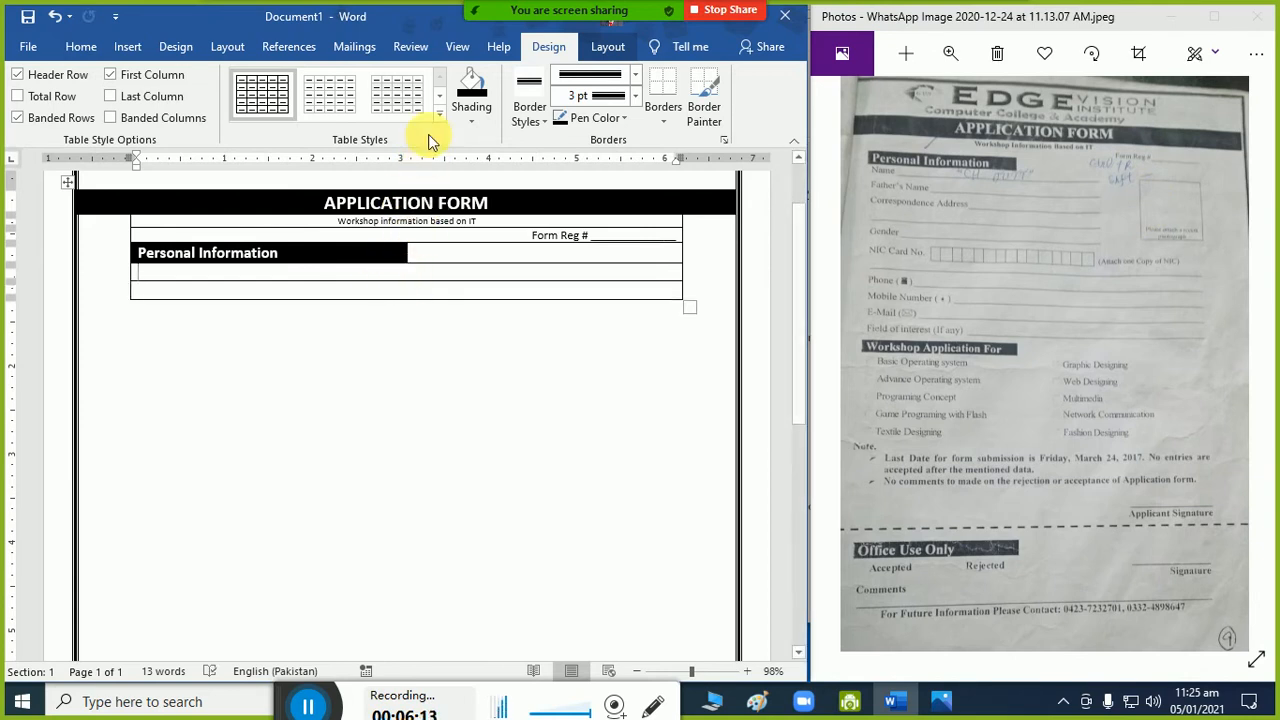
pyautogui.click(606, 47)
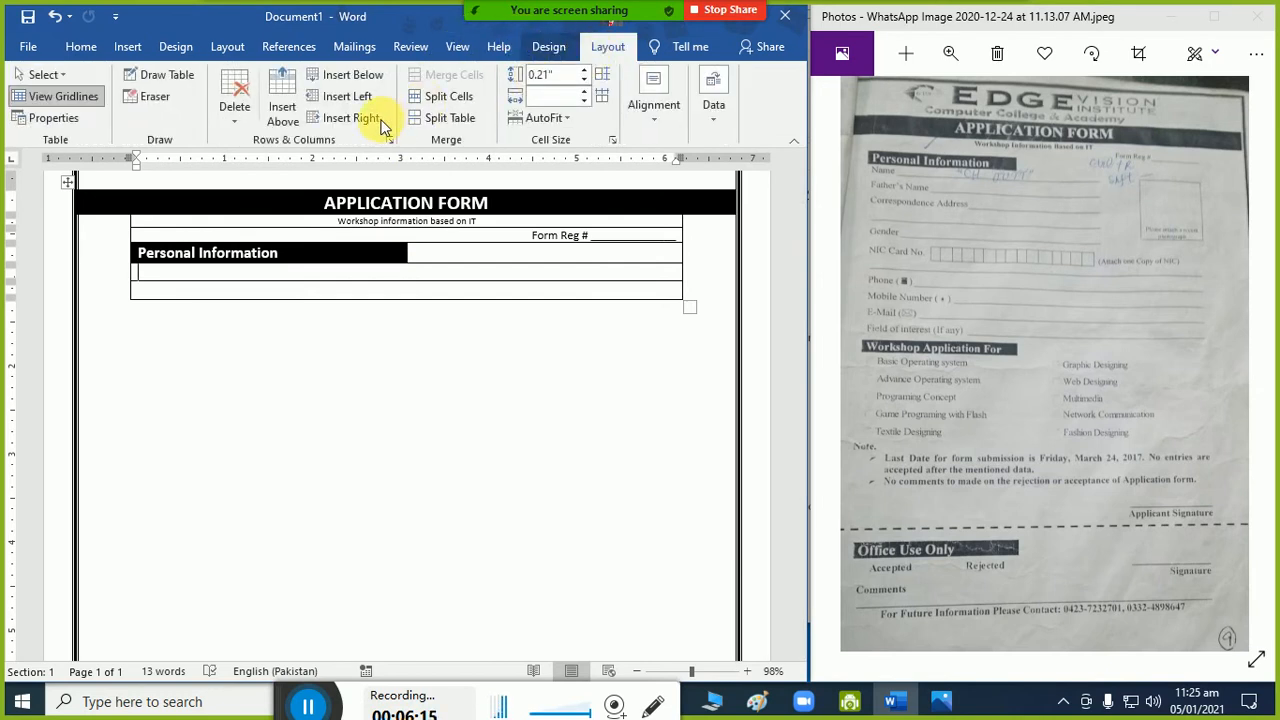
pyautogui.click(447, 97)
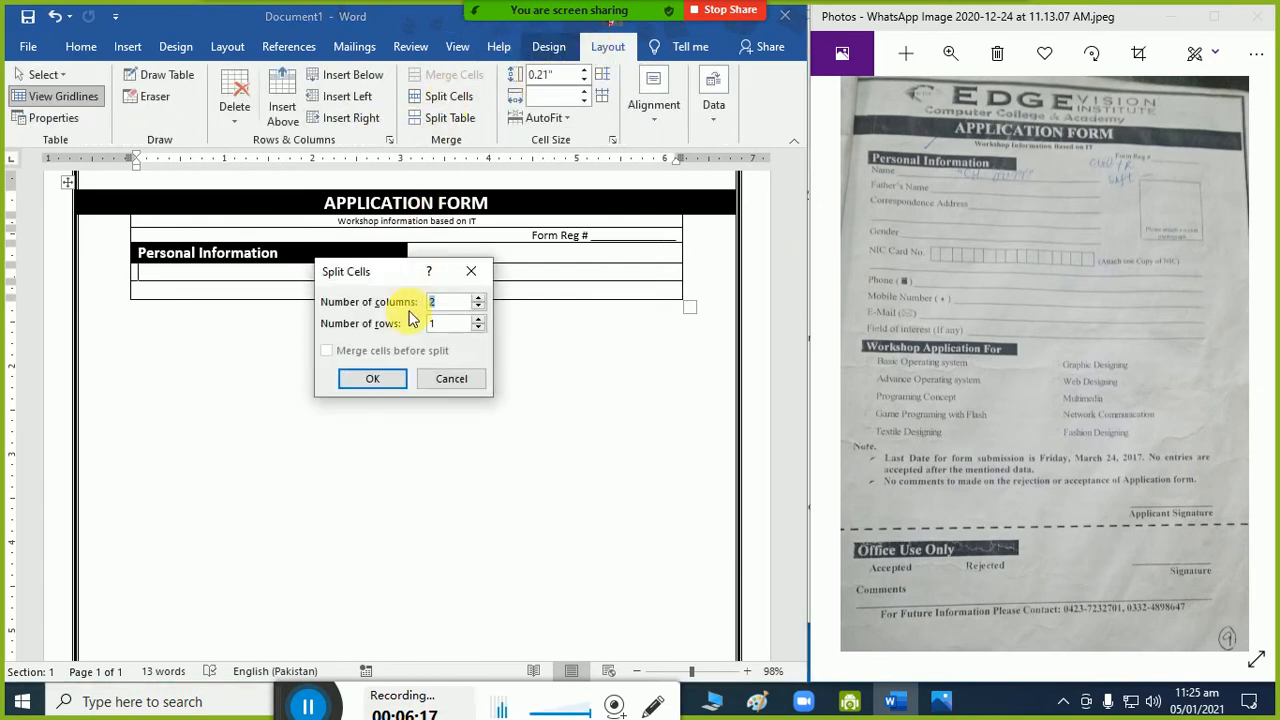
pyautogui.click(391, 376)
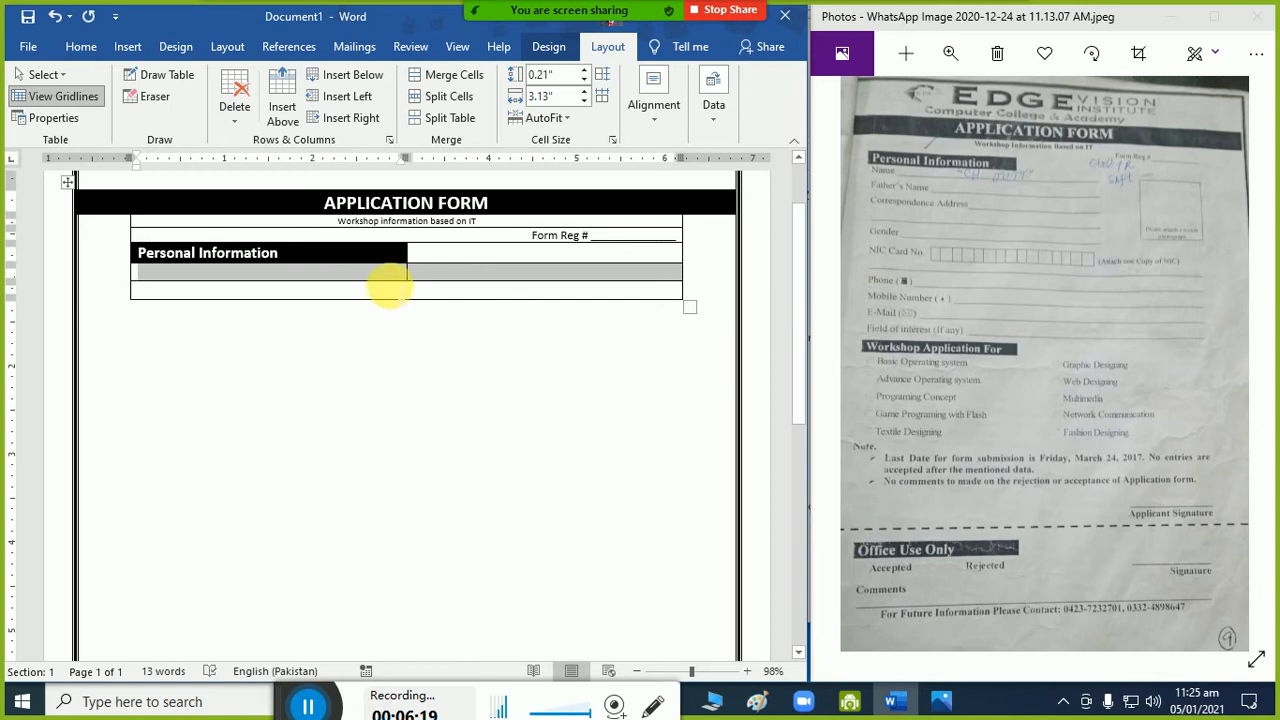
# Increase the split row's height to about 1.54" and move its cell divider right to about the 4.5-inch mark.
pyautogui.moveTo(406, 294); pyautogui.dragTo(406, 416)
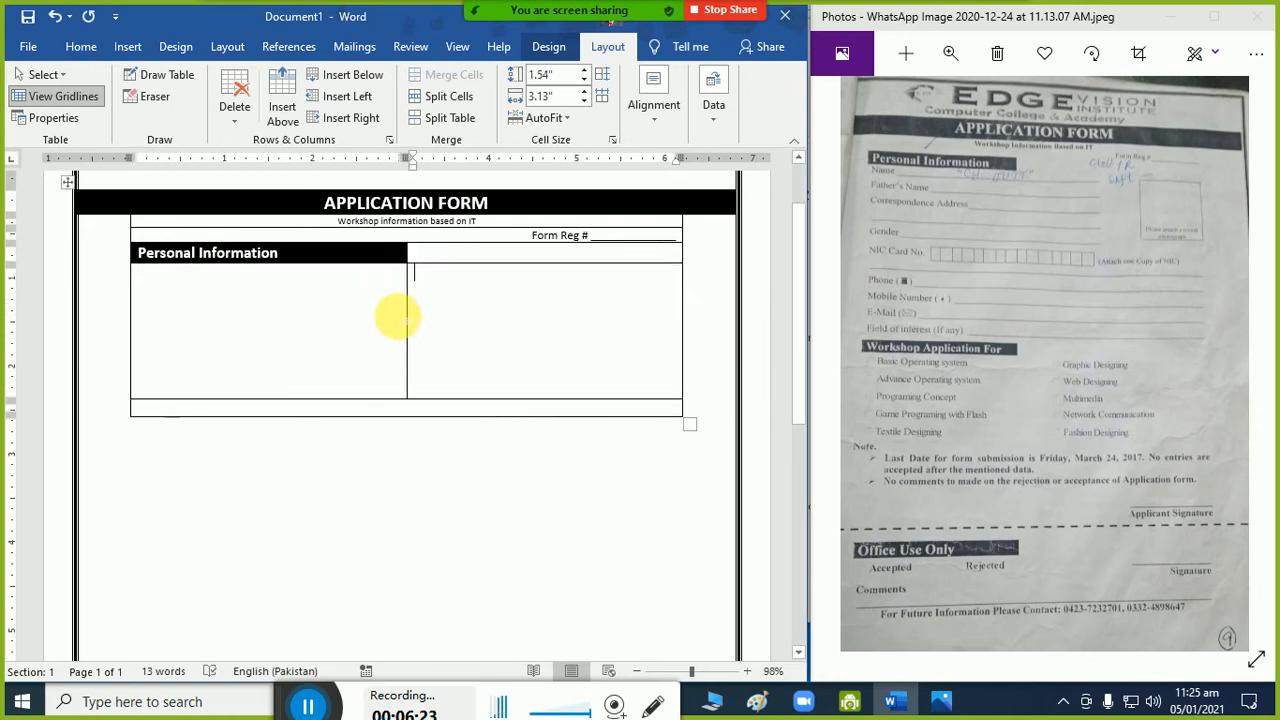
pyautogui.click(423, 293)
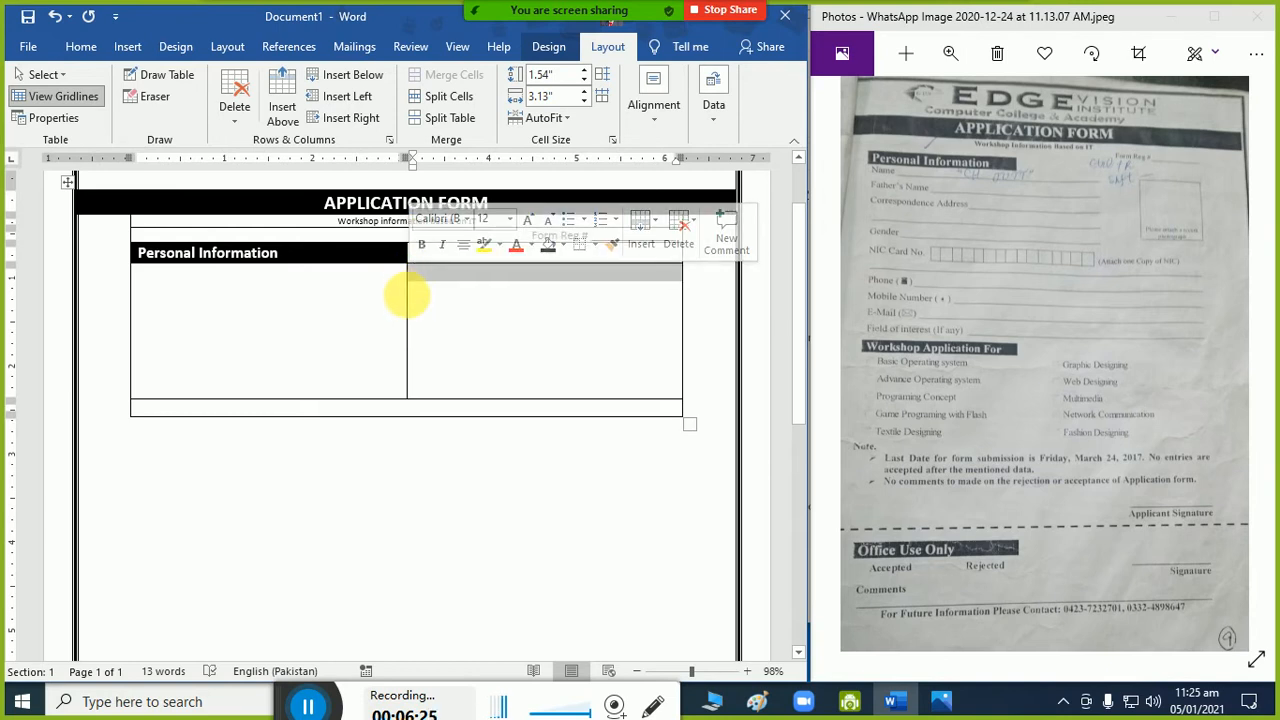
pyautogui.moveTo(411, 306); pyautogui.dragTo(544, 305)
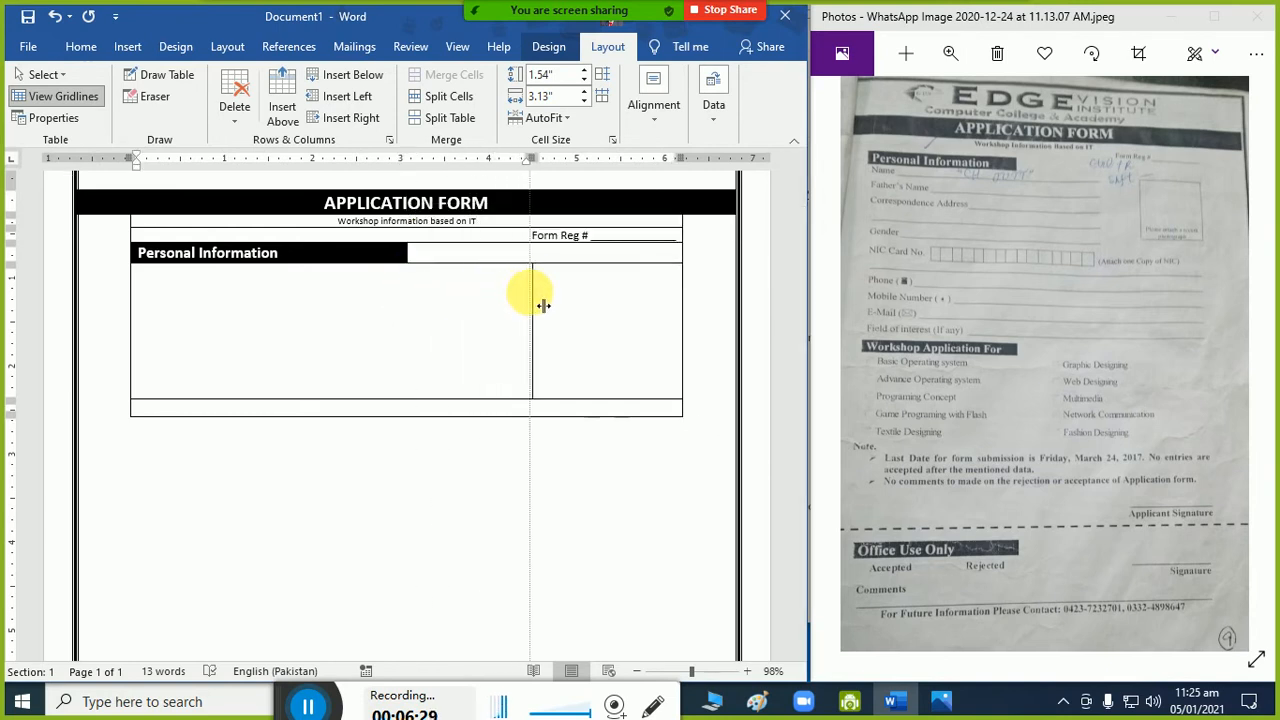
# Insert a one-cell nested table in the narrow cell beside the divider under "Personal Information" and enlarge it to about 1.47" high by 1.52" wide.
pyautogui.doubleClick(577, 299)
pyautogui.click(577, 299)
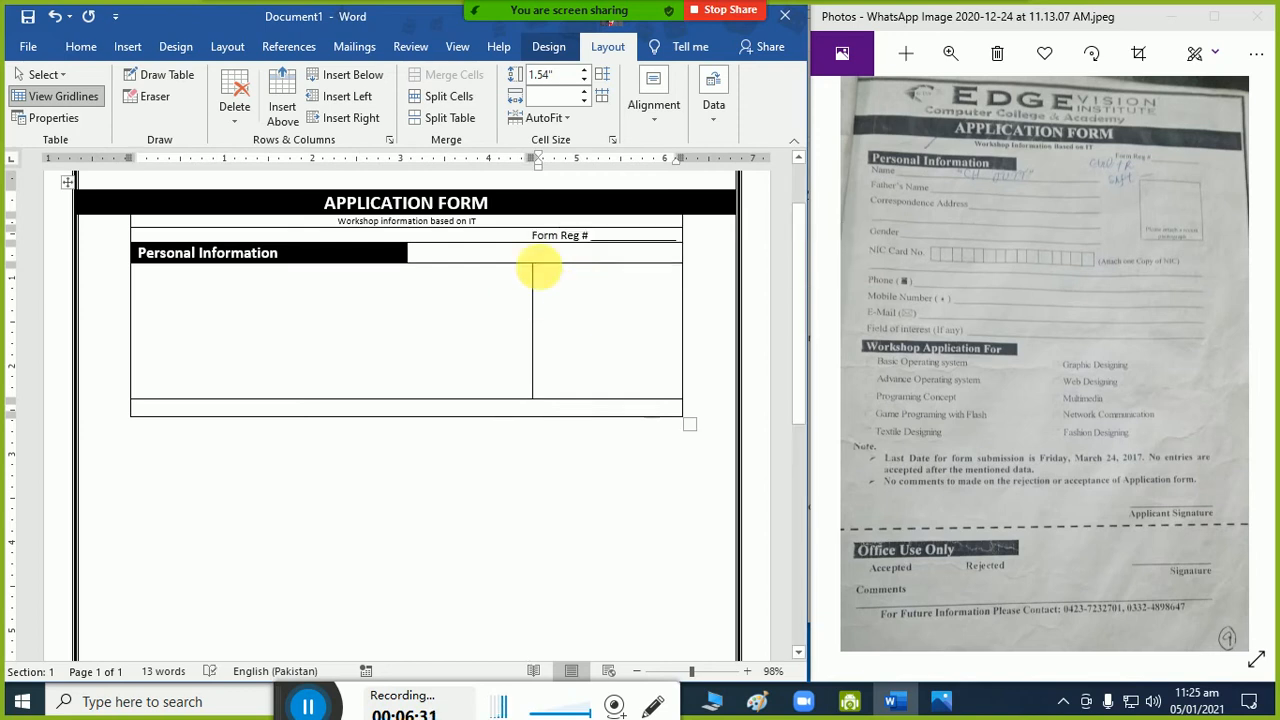
pyautogui.click(124, 49)
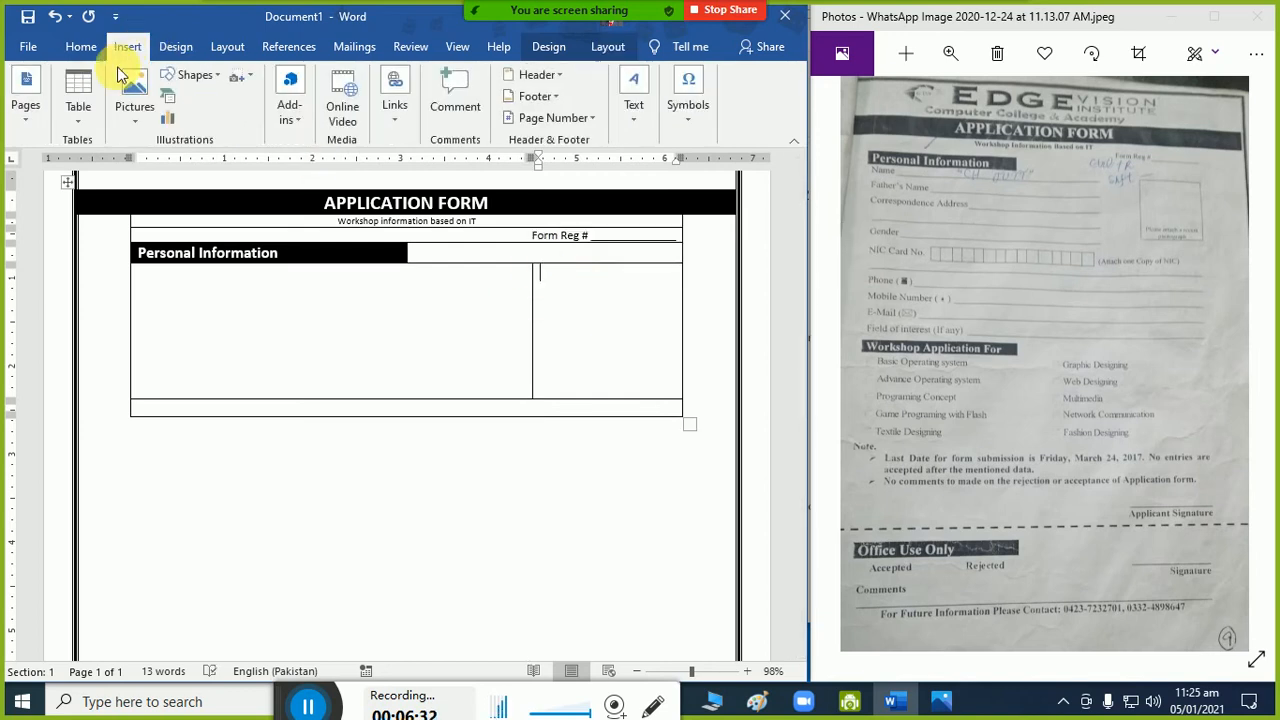
pyautogui.click(79, 110)
pyautogui.click(71, 159)
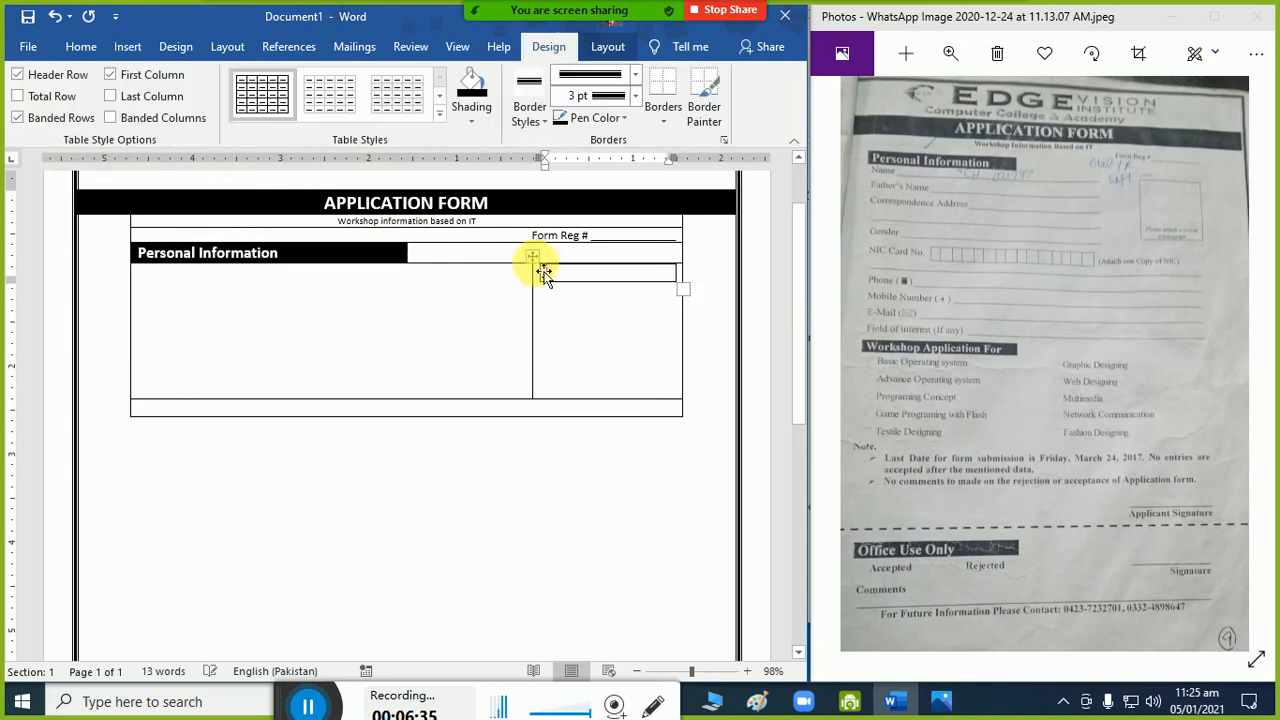
pyautogui.moveTo(686, 292); pyautogui.dragTo(673, 400)
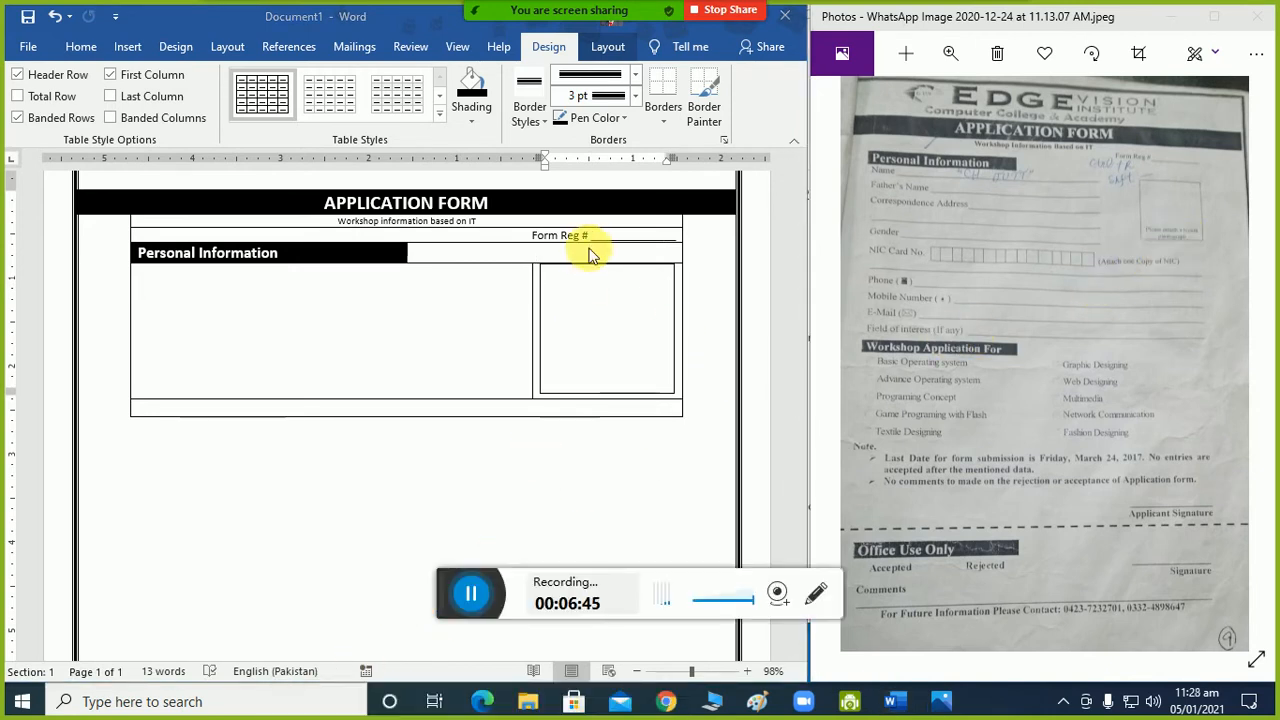
pyautogui.moveTo(443, 589); pyautogui.dragTo(307, 712)
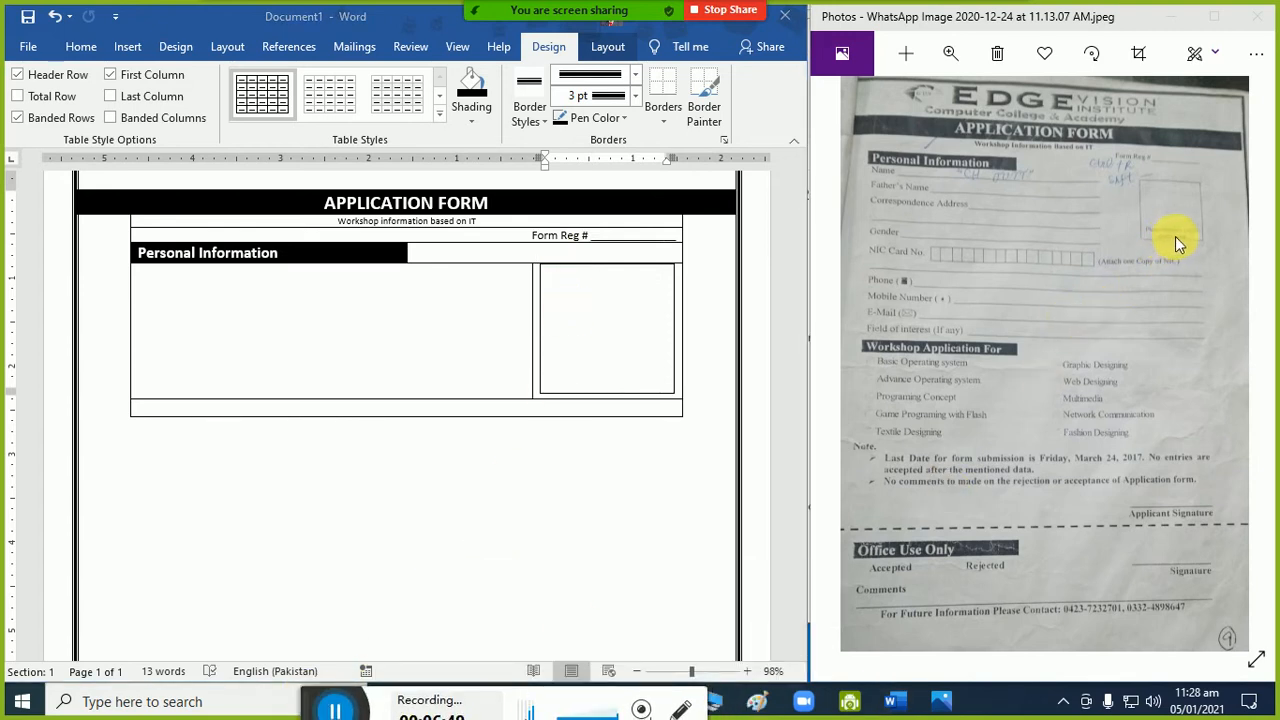
# Enter the text "Please Attach a recent photograph" in the nested photo box.
pyautogui.click(599, 301)
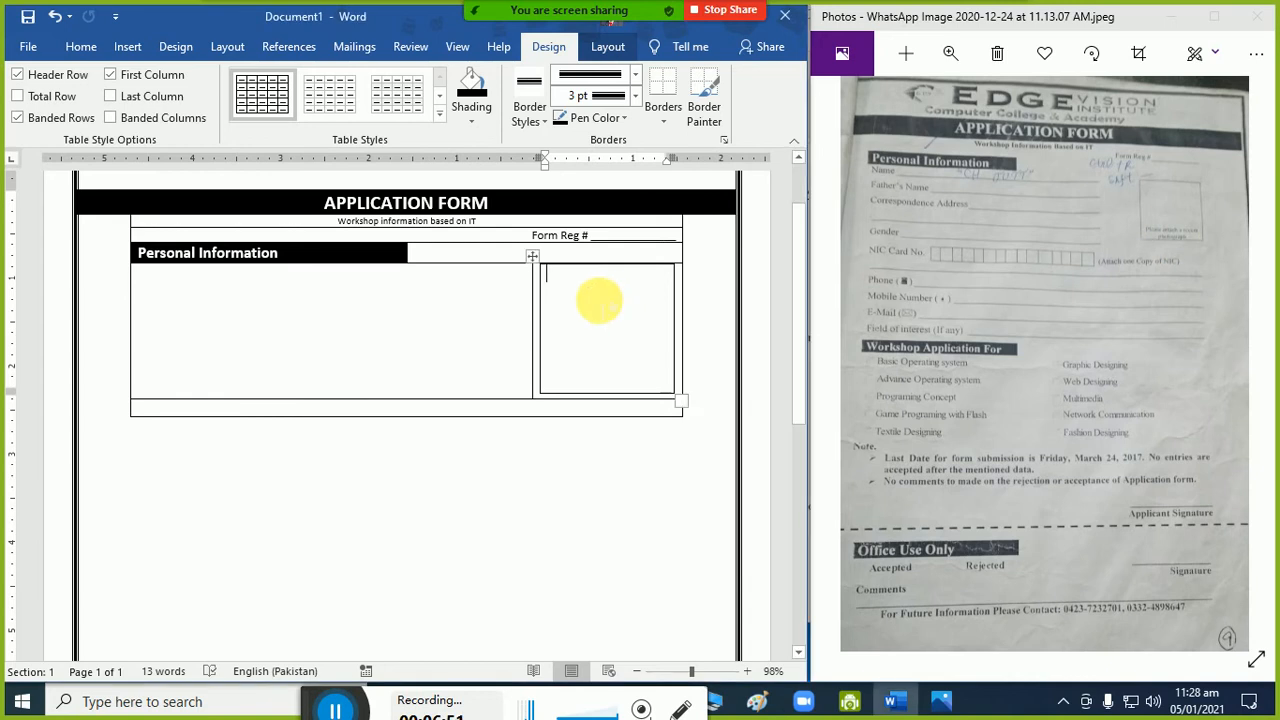
pyautogui.write('Pleas')
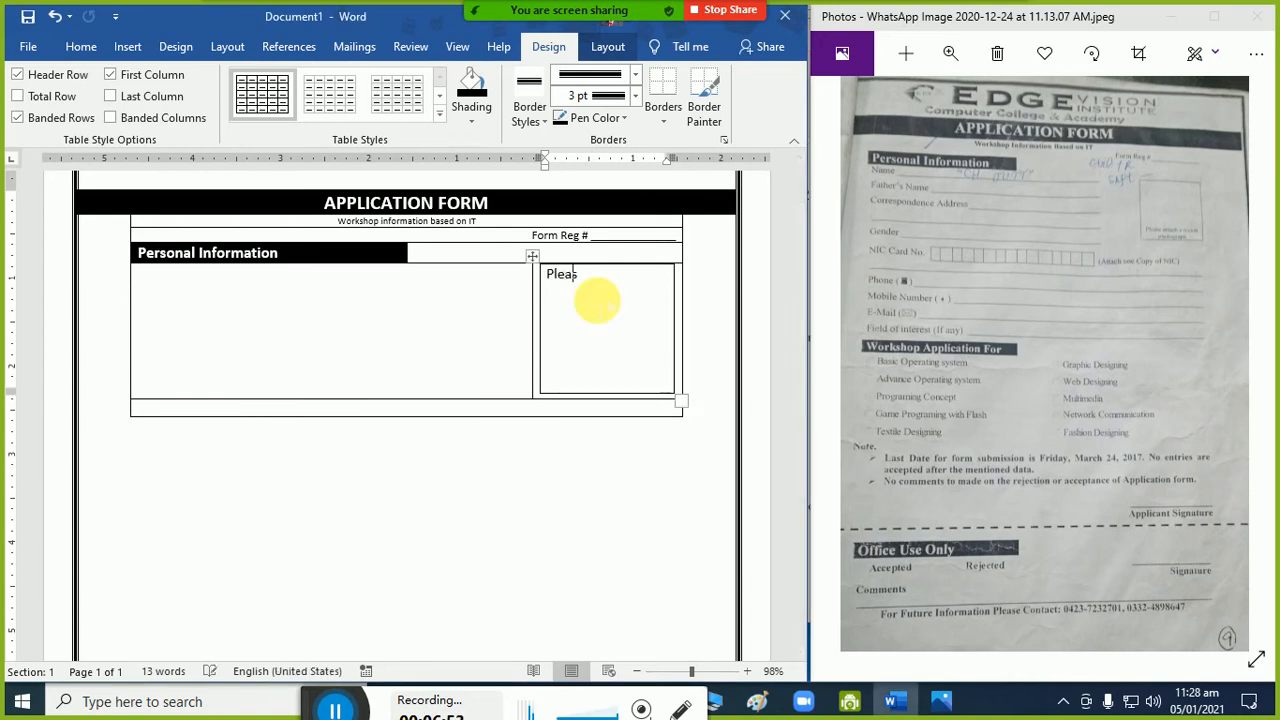
pyautogui.write('e Attach a recent photogra')
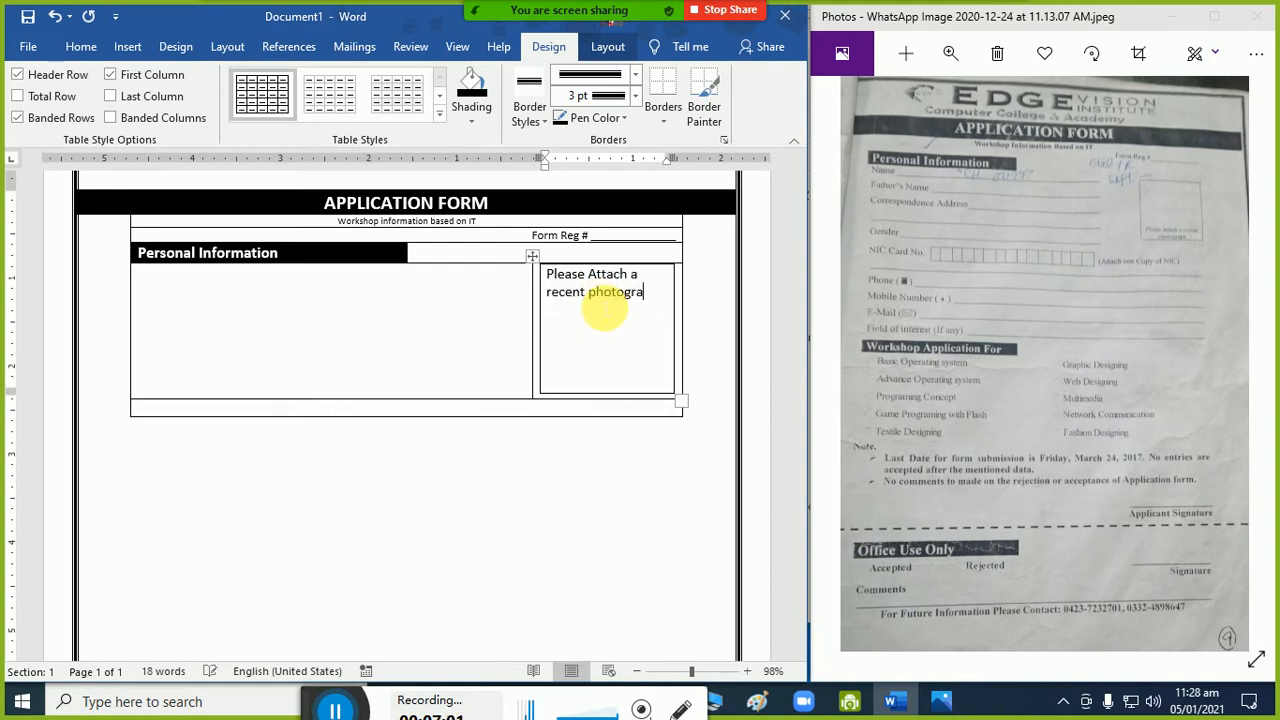
pyautogui.write('ph')
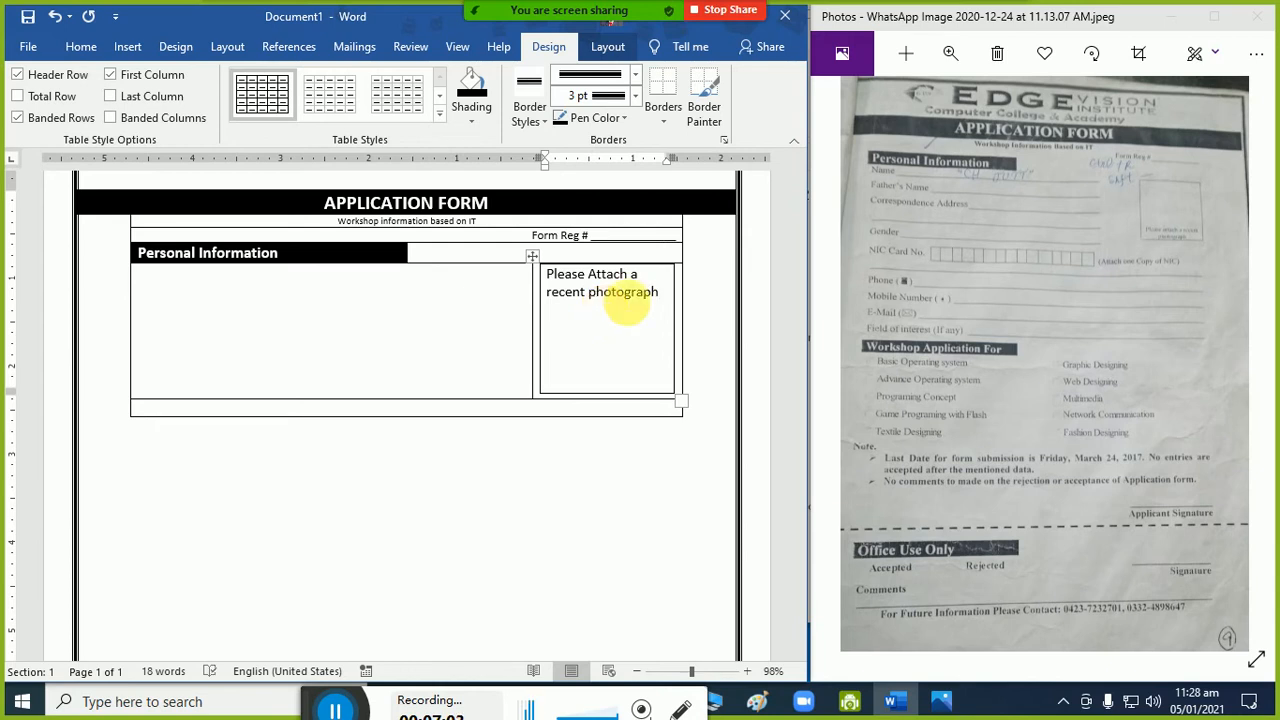
# Reduce the photo box text to 9 pt and center it horizontally.
pyautogui.moveTo(660, 293); pyautogui.dragTo(548, 275)
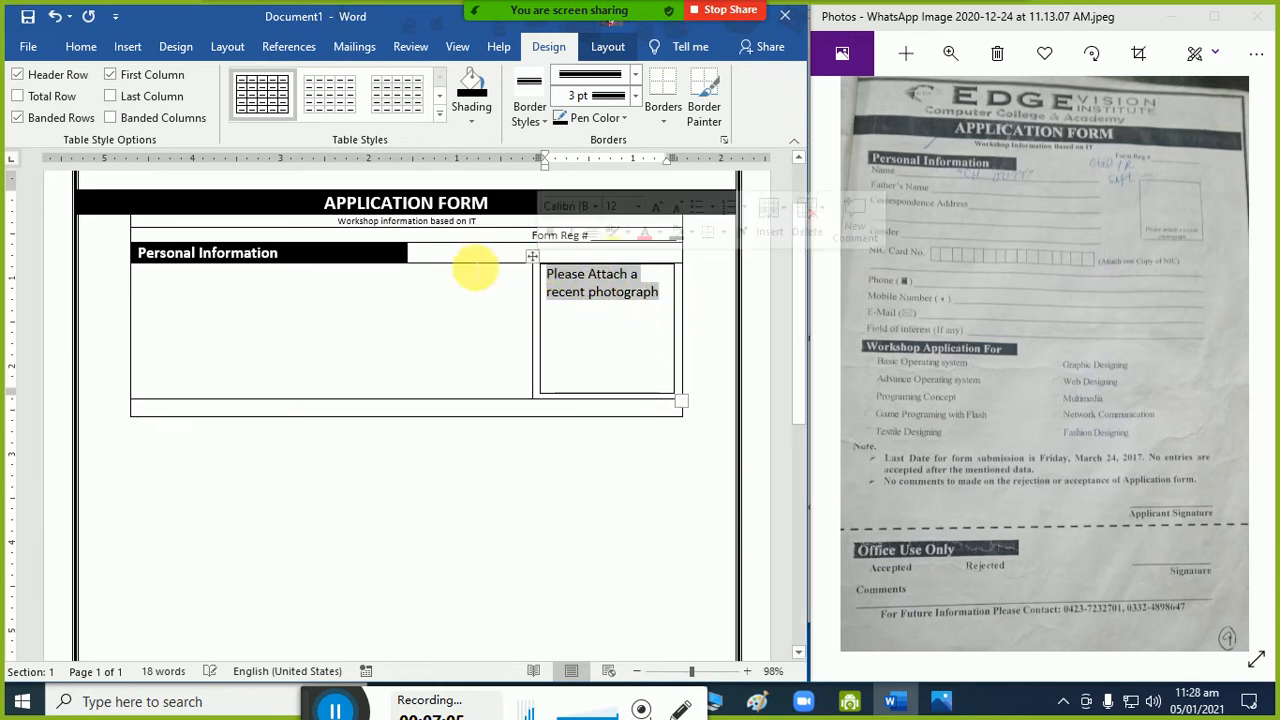
pyautogui.click(82, 48)
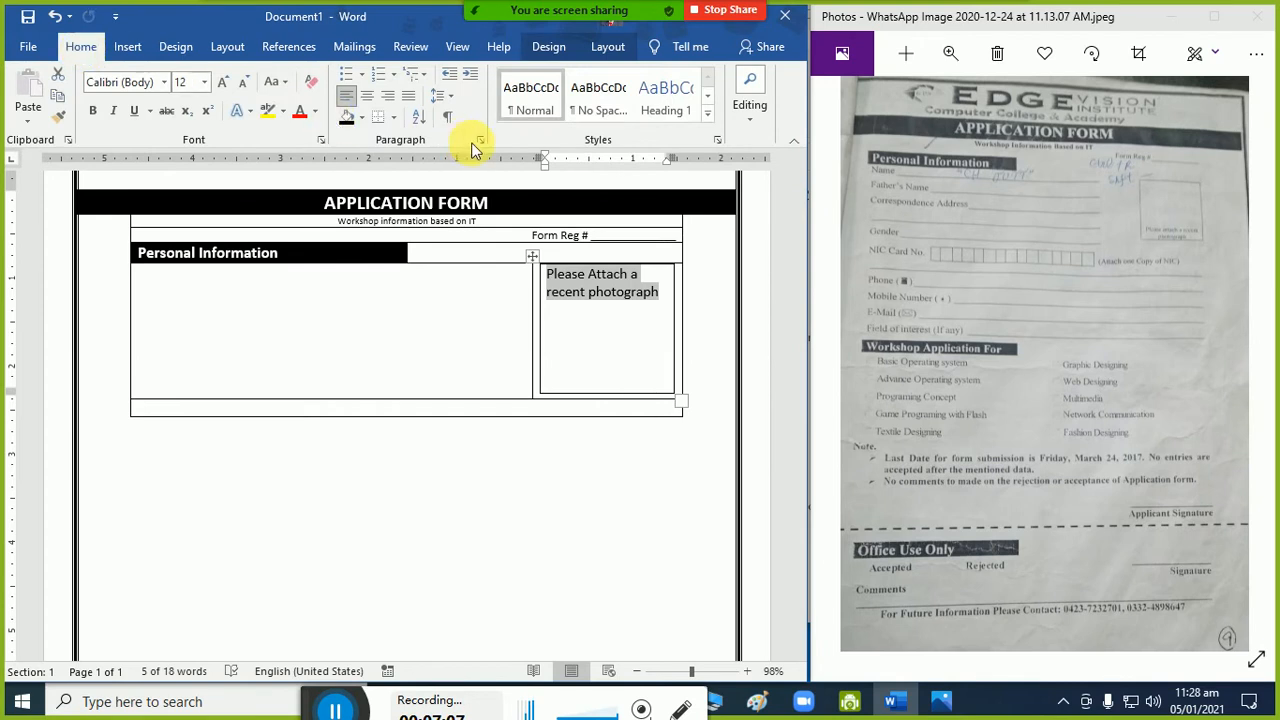
pyautogui.click(239, 85)
pyautogui.click(239, 85)
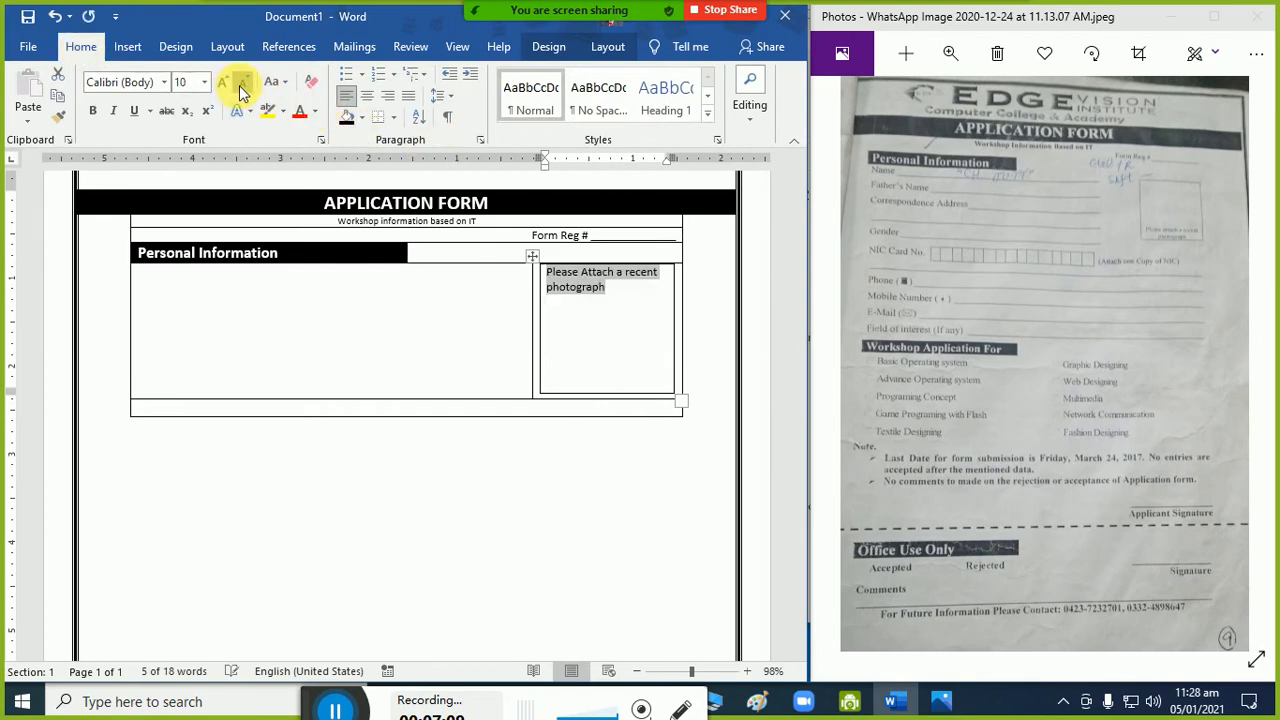
pyautogui.click(239, 85)
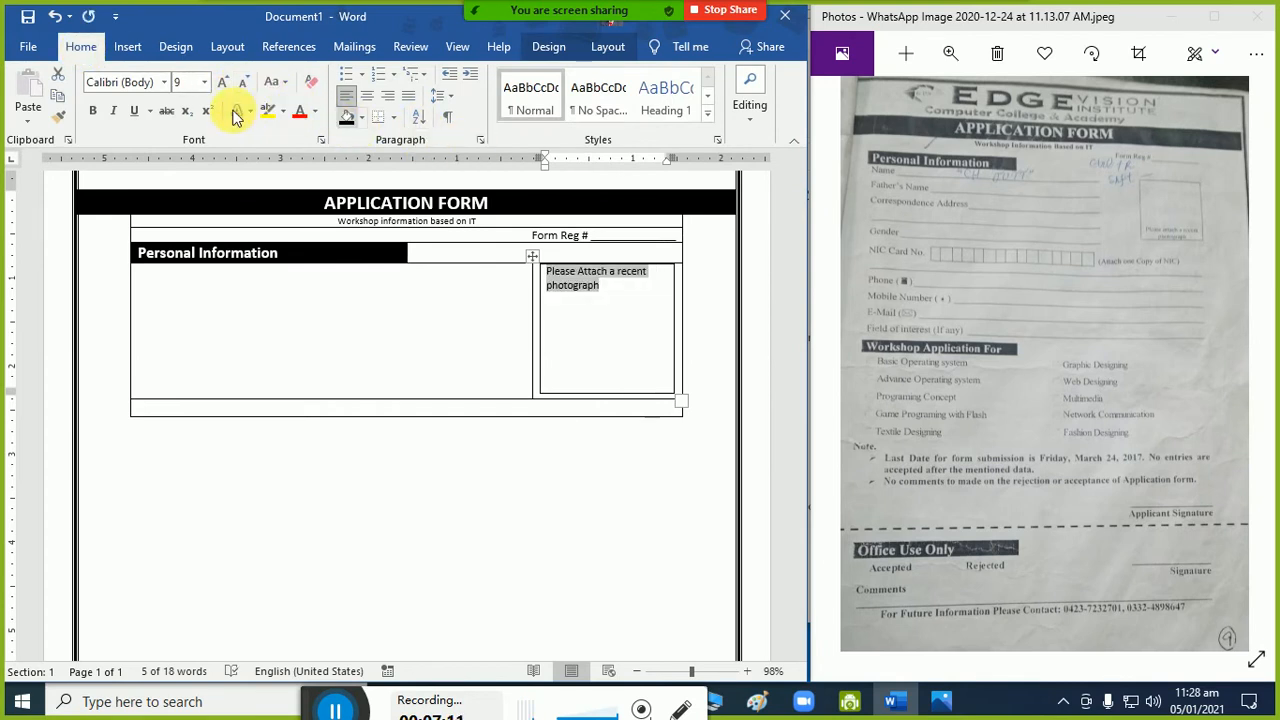
pyautogui.click(367, 97)
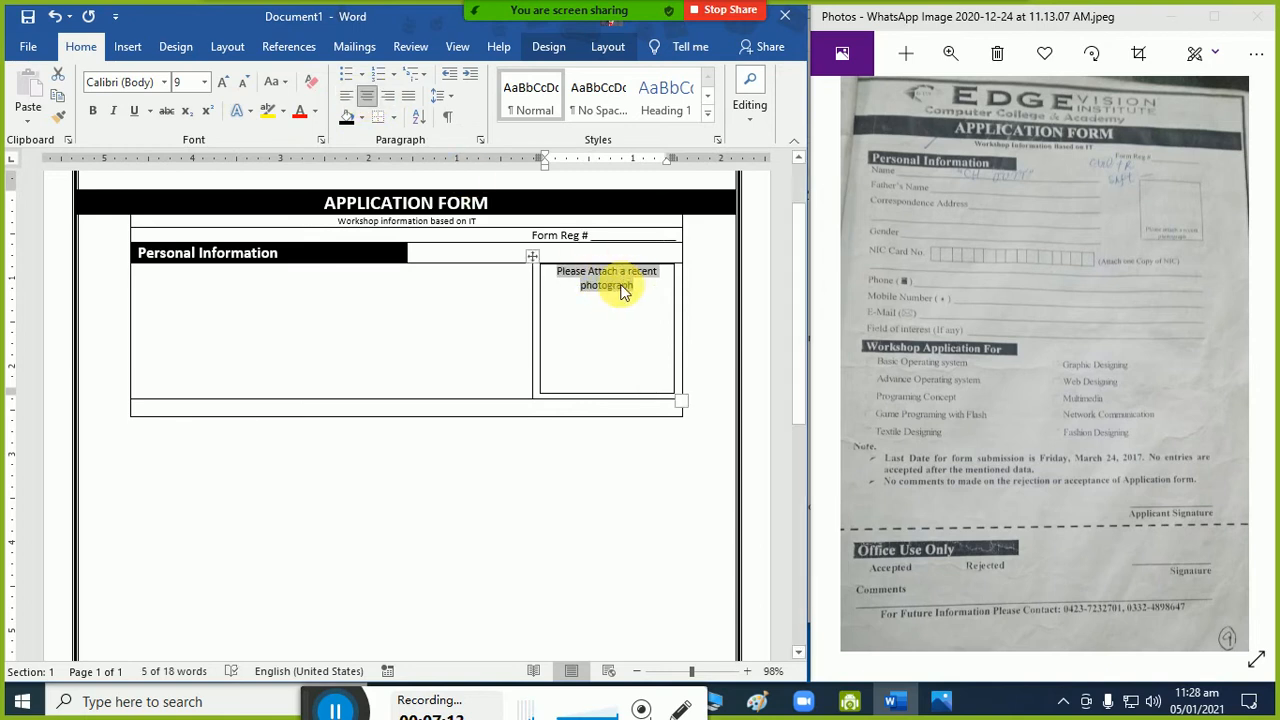
# Align the photo box text to the bottom center of its cell.
pyautogui.click(608, 47)
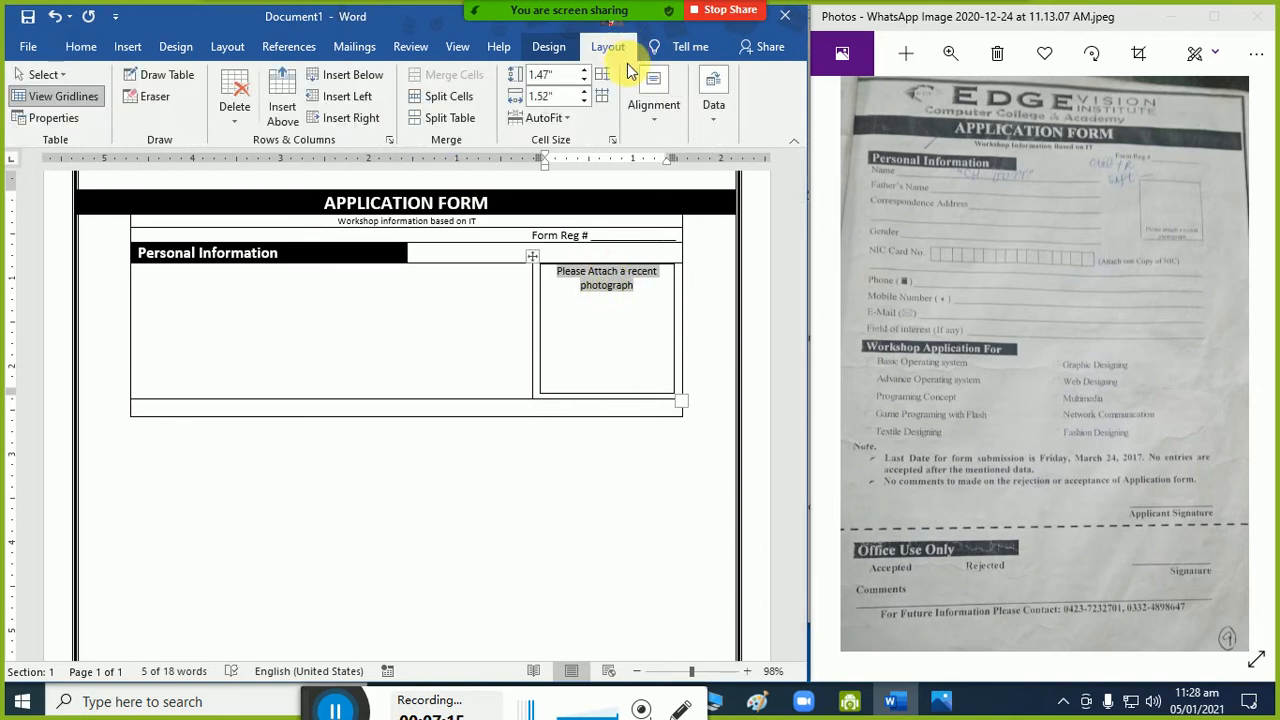
pyautogui.click(645, 108)
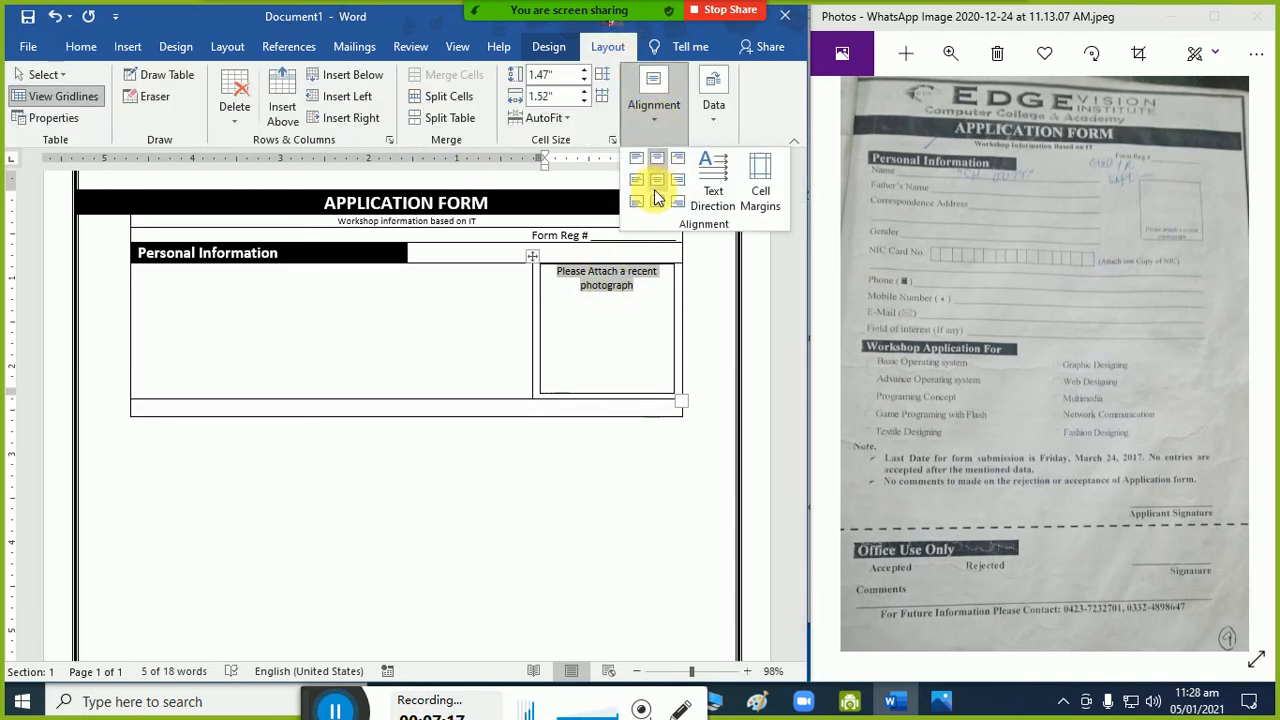
pyautogui.click(656, 186)
pyautogui.click(640, 108)
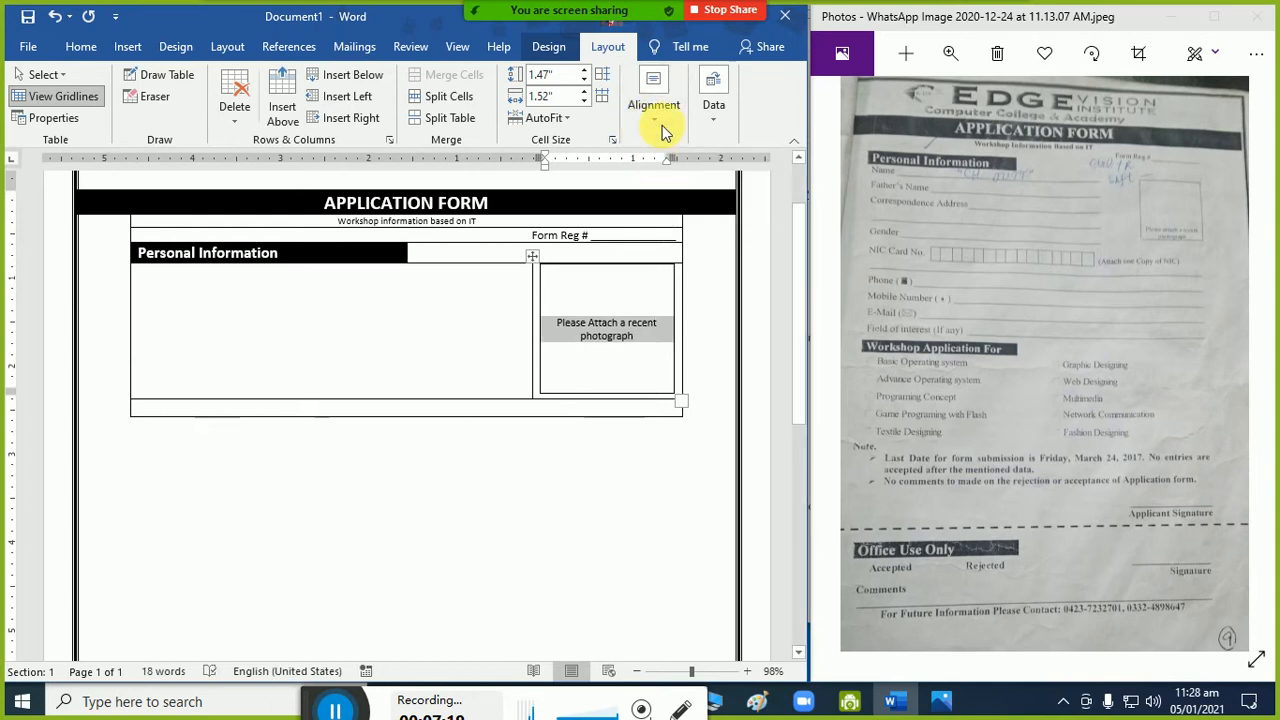
pyautogui.click(657, 203)
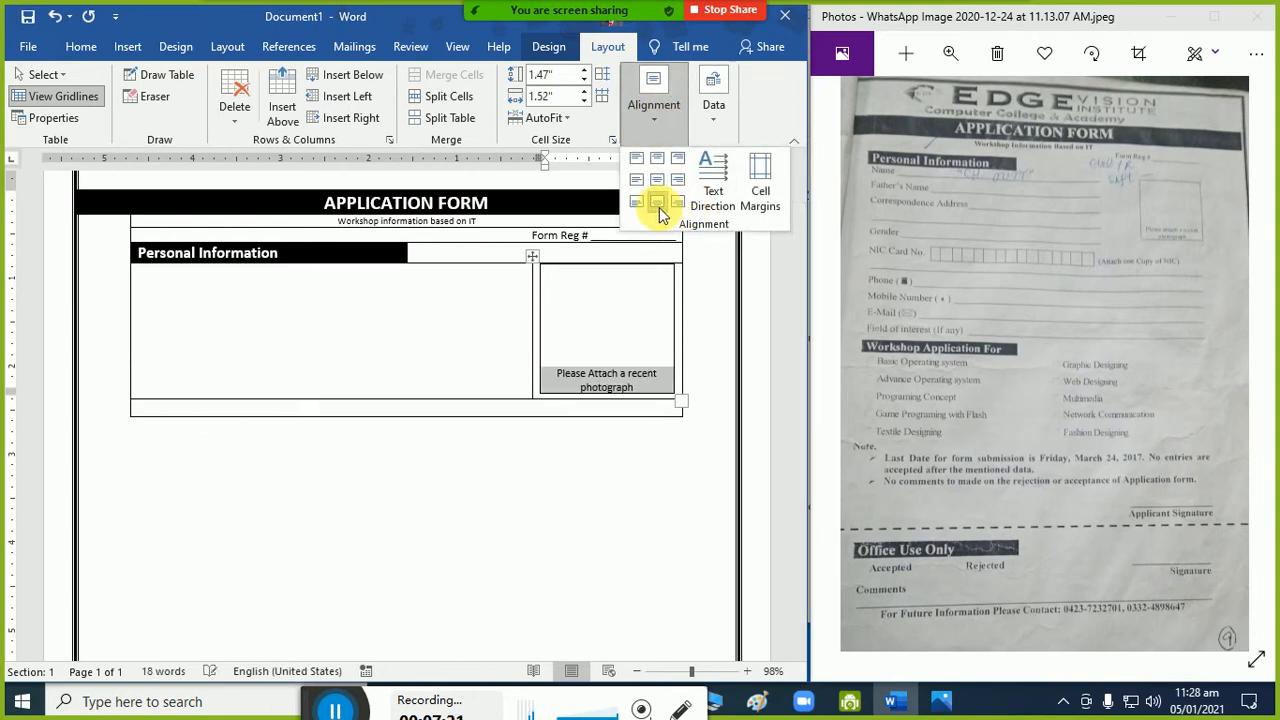
pyautogui.click(357, 341)
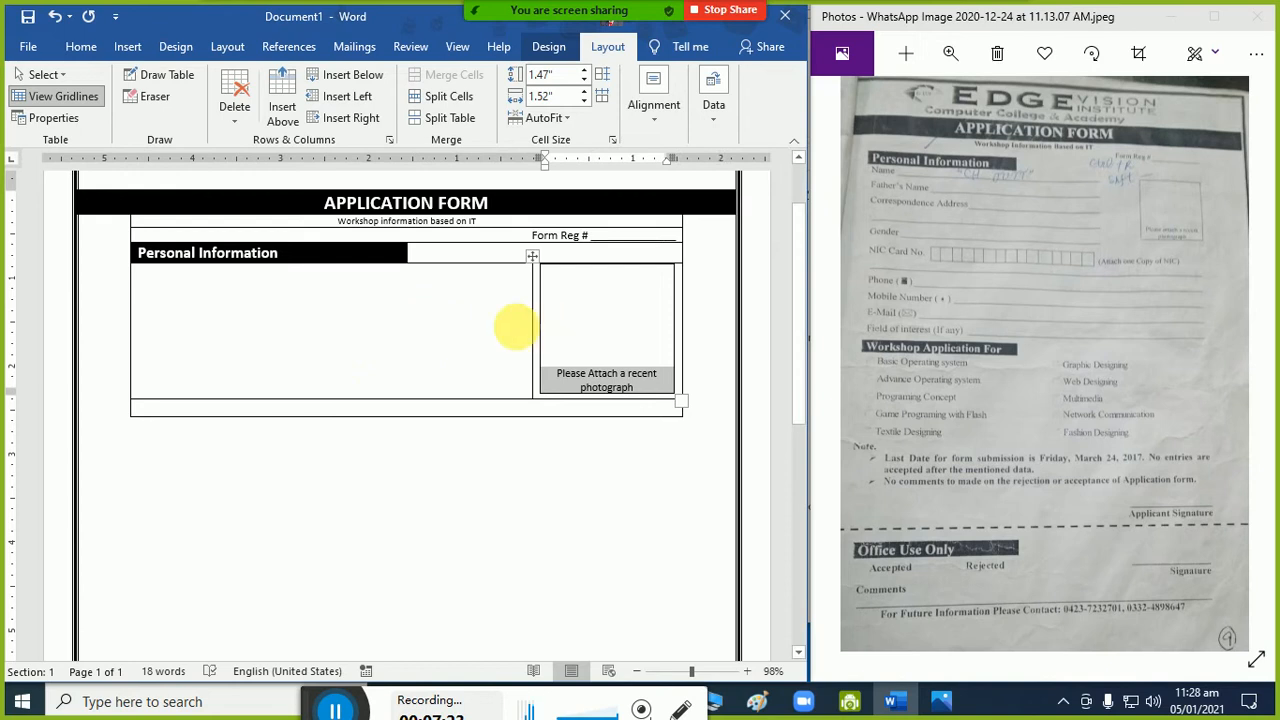
pyautogui.click(546, 326)
# Reduce the "Please Attach a recent photograph" text to 8 pt.
pyautogui.click(80, 47)
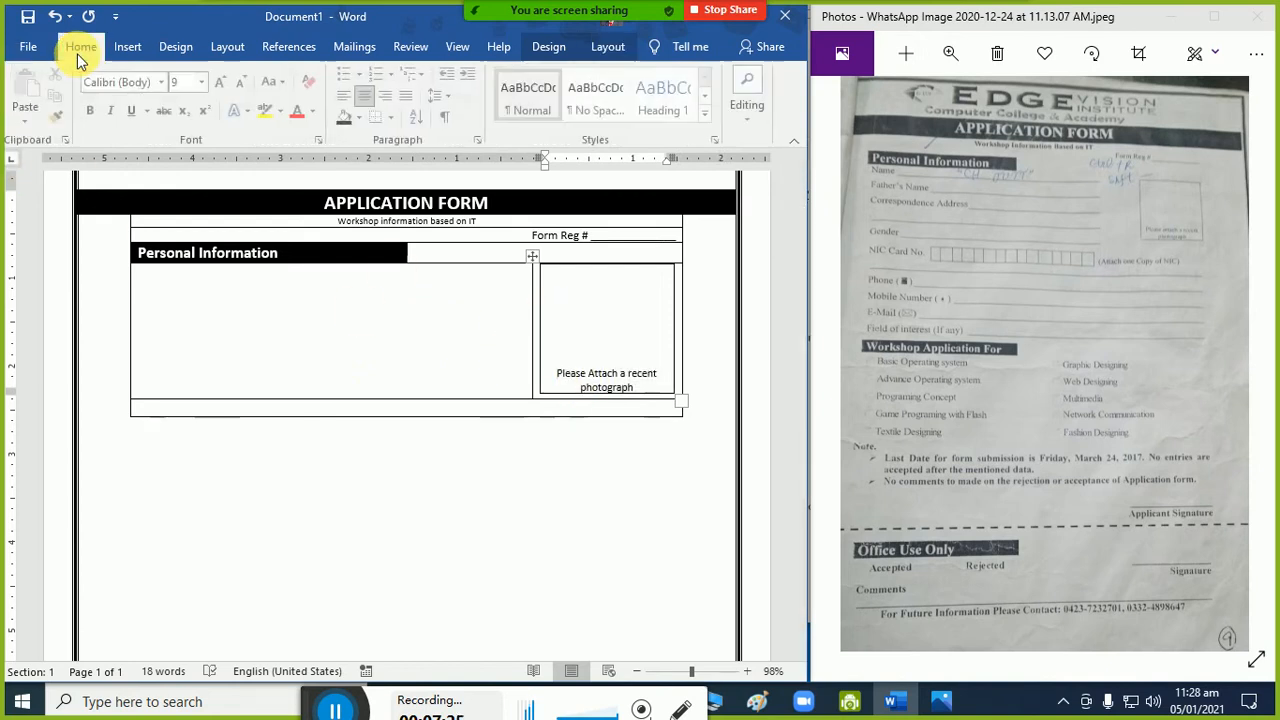
pyautogui.moveTo(638, 390); pyautogui.dragTo(563, 373)
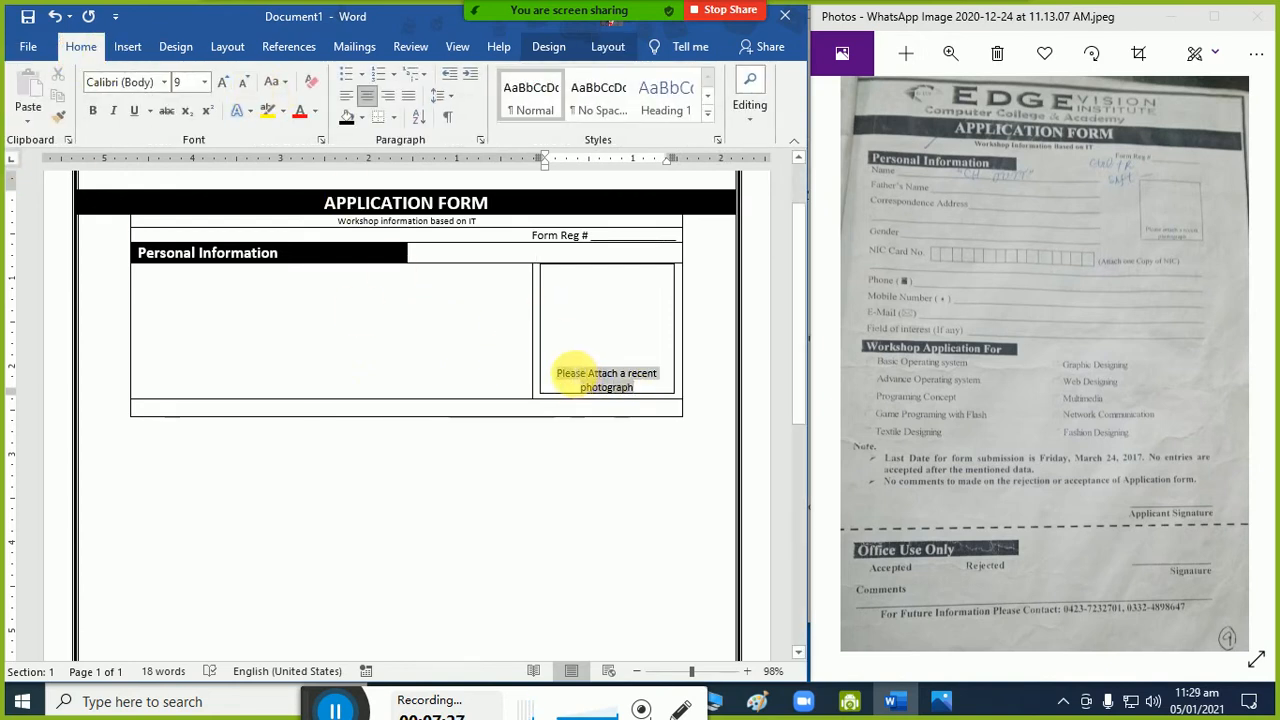
pyautogui.press('ctrl+shift+less')
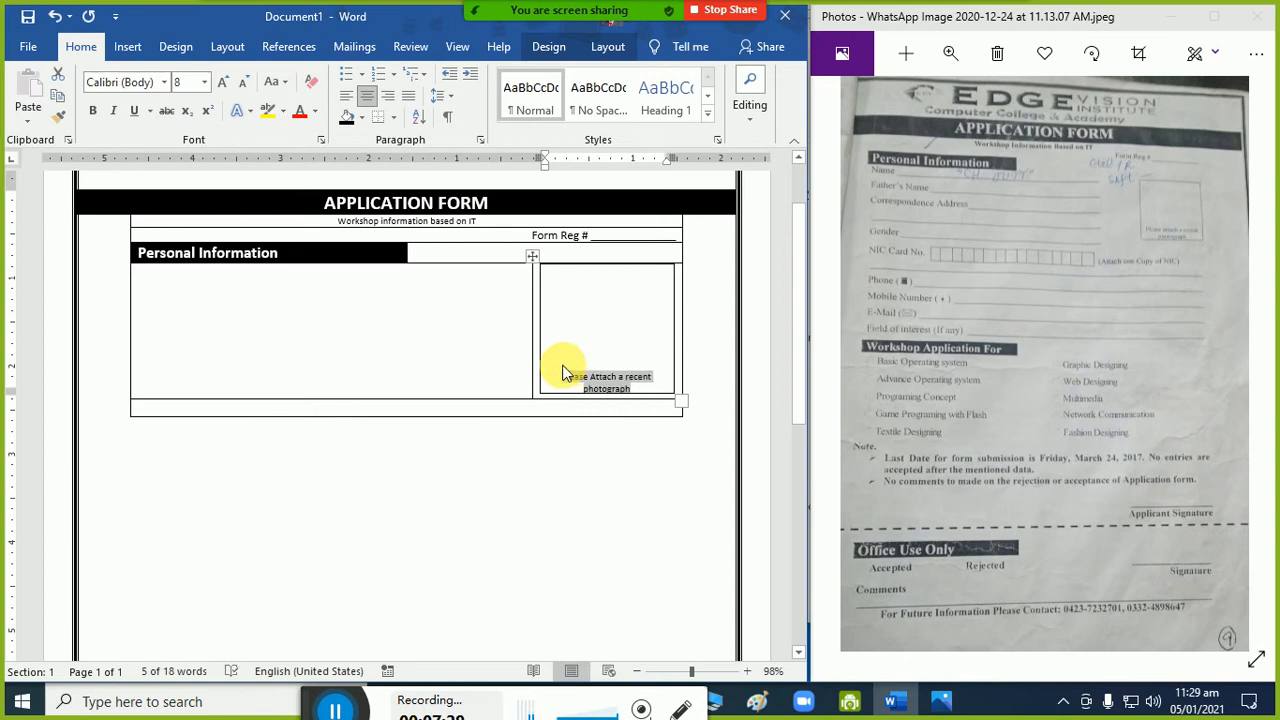
# Enter "Name" followed by a line break in the wide cell beside the photo box, and show the formatting marks.
pyautogui.click(434, 323)
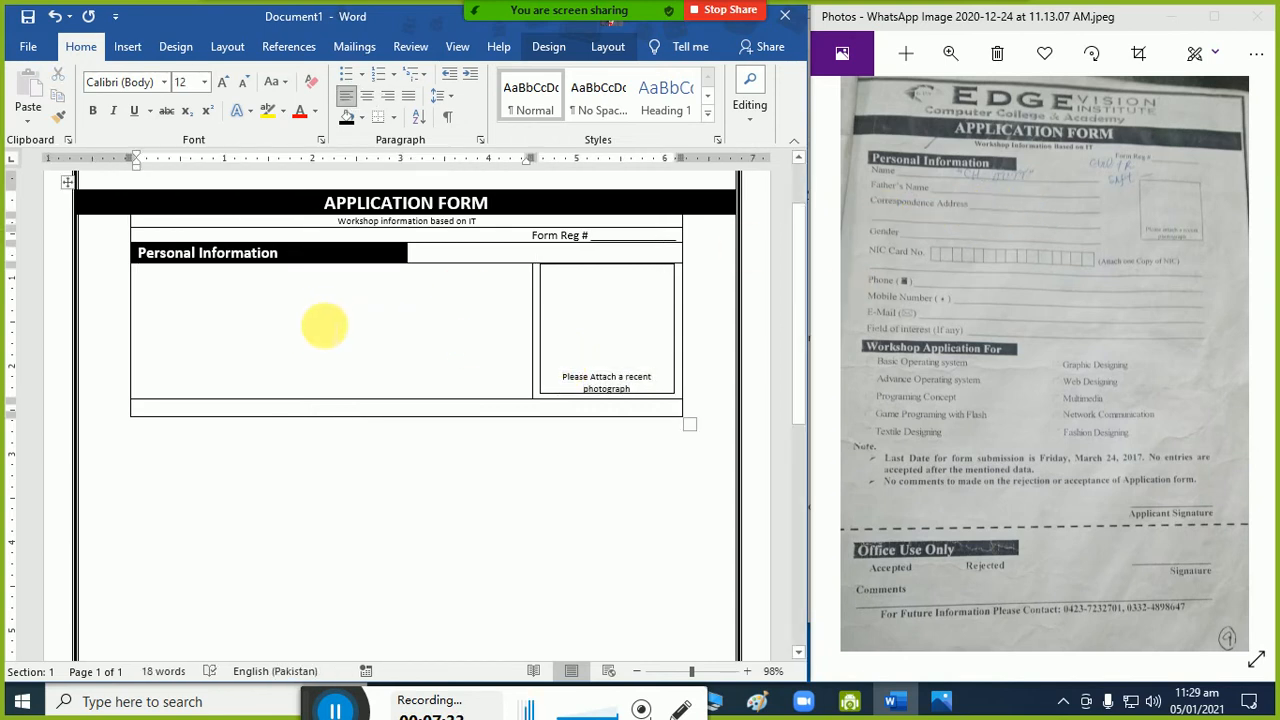
pyautogui.write('Name')
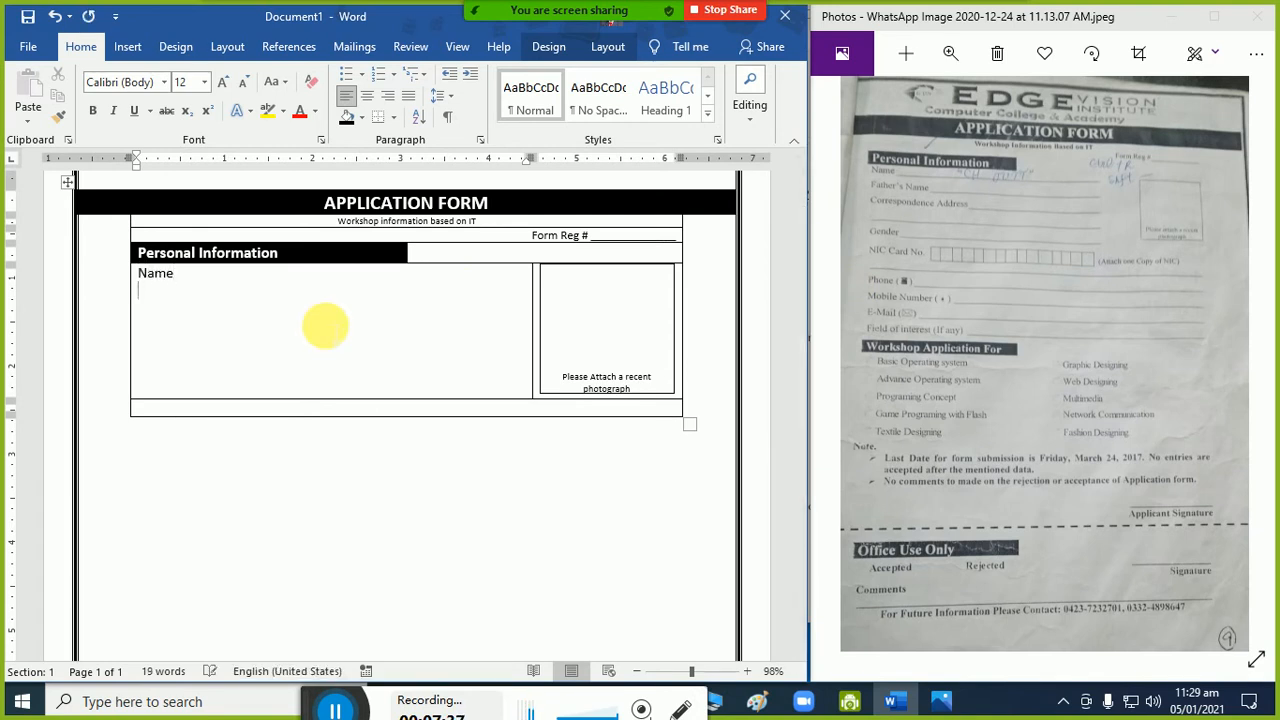
pyautogui.hotkey('ctrl', 'shift', '8')
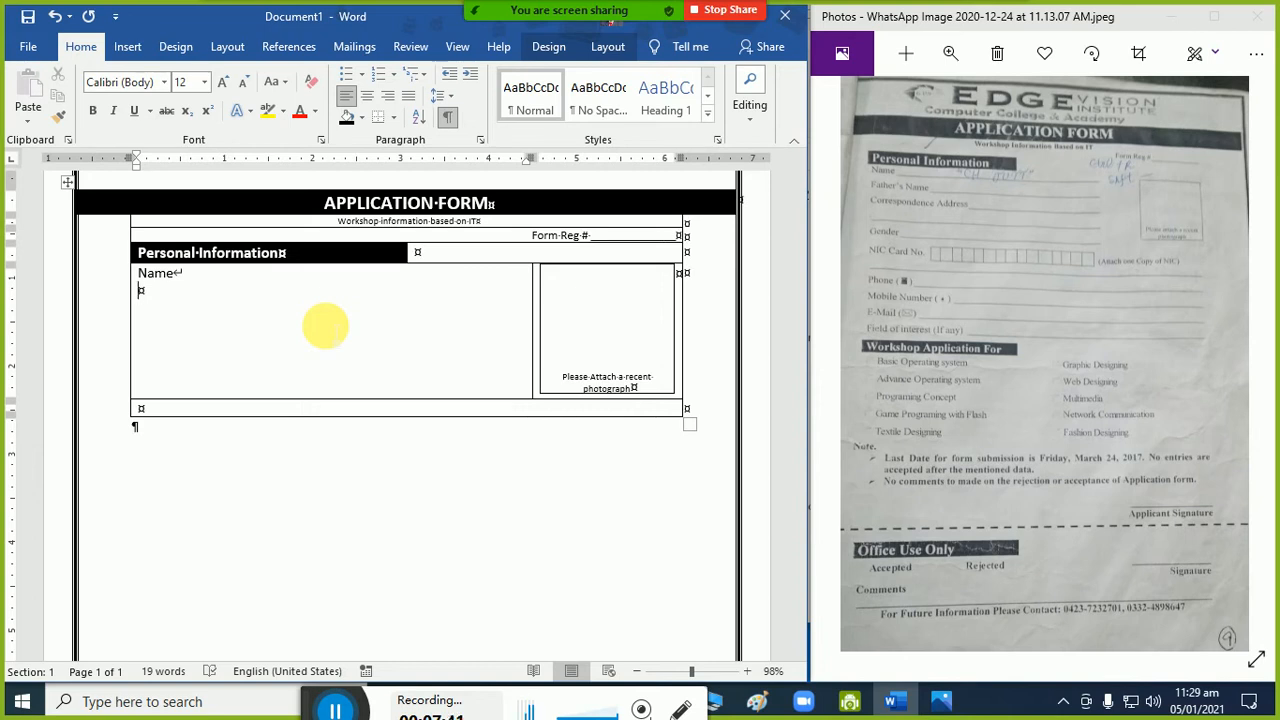
# Add "Father Name", a blank line and "Gender" below "Name" using line breaks, and set the cell's line spacing to 1.5.
pyautogui.write('Father Name')
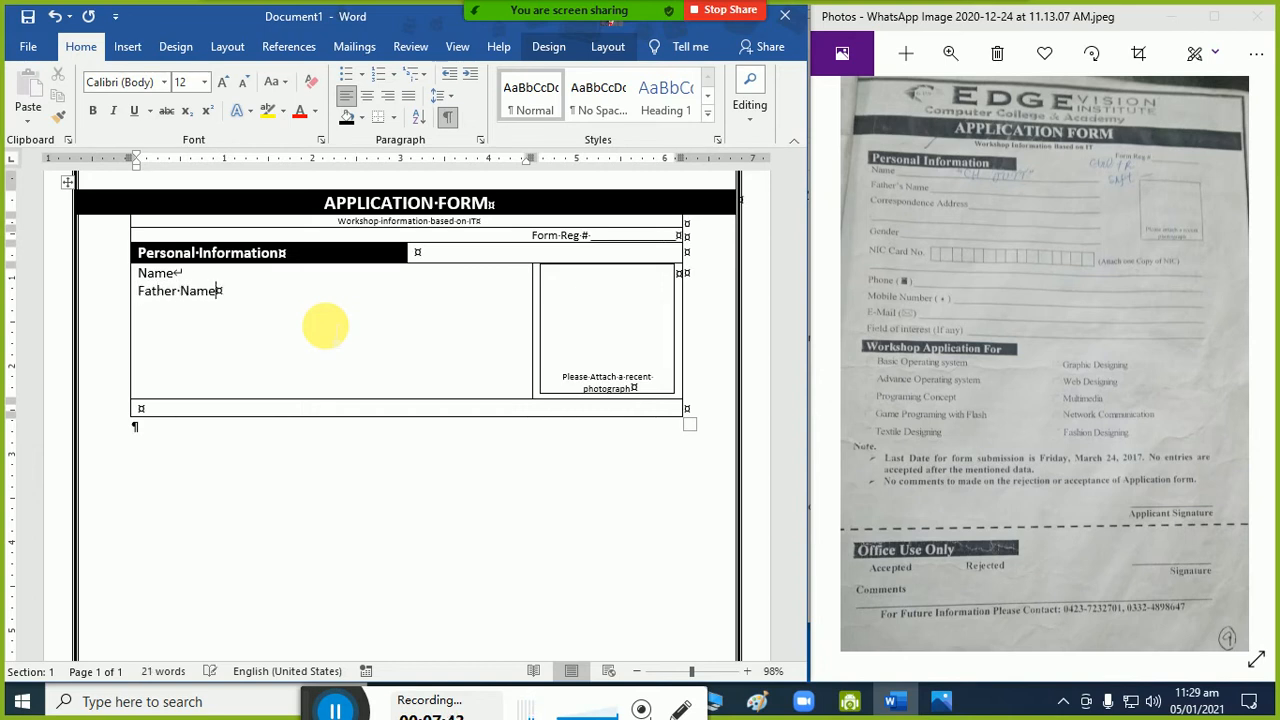
pyautogui.hotkey('shift', 'Return')
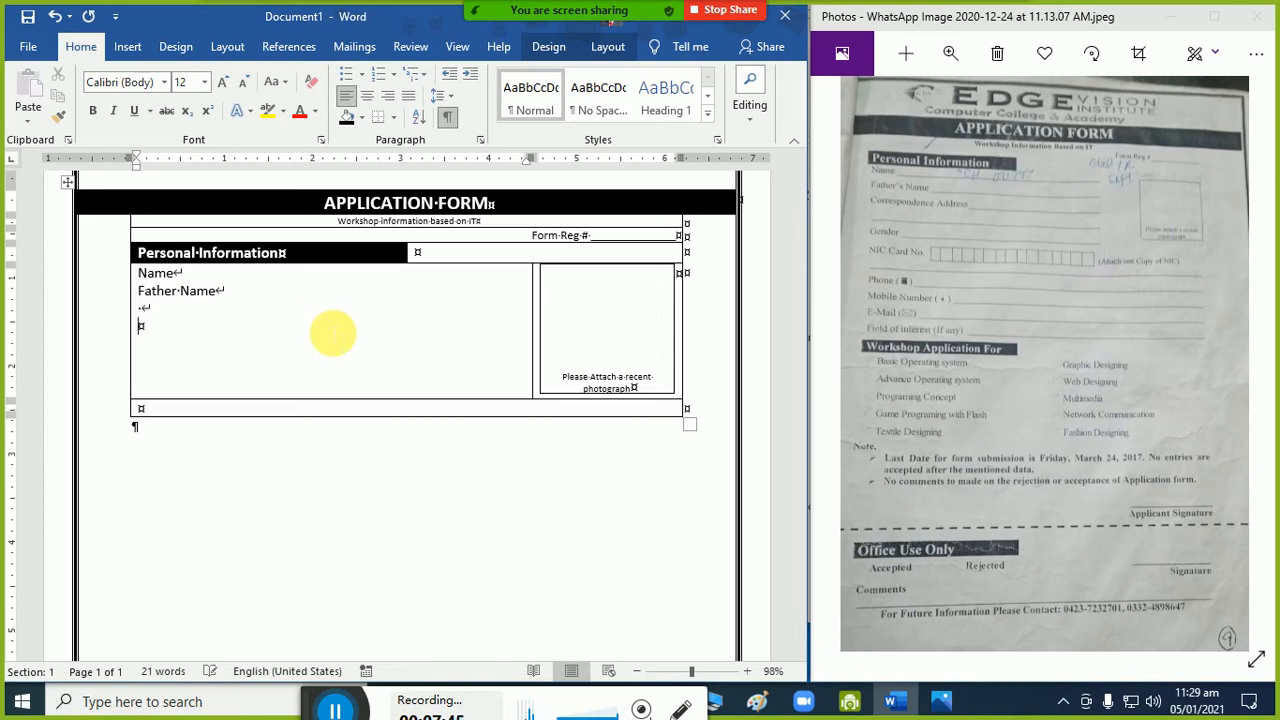
pyautogui.write('Gender')
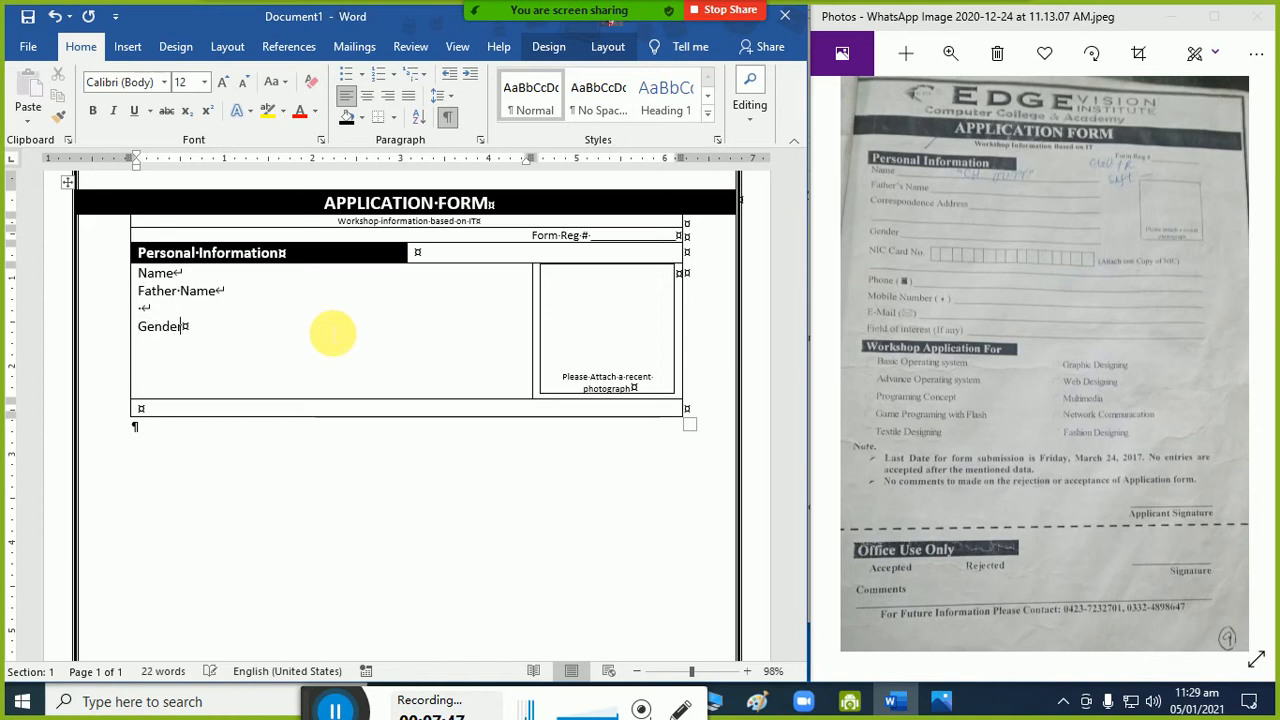
pyautogui.hotkey('shift', 'Return')
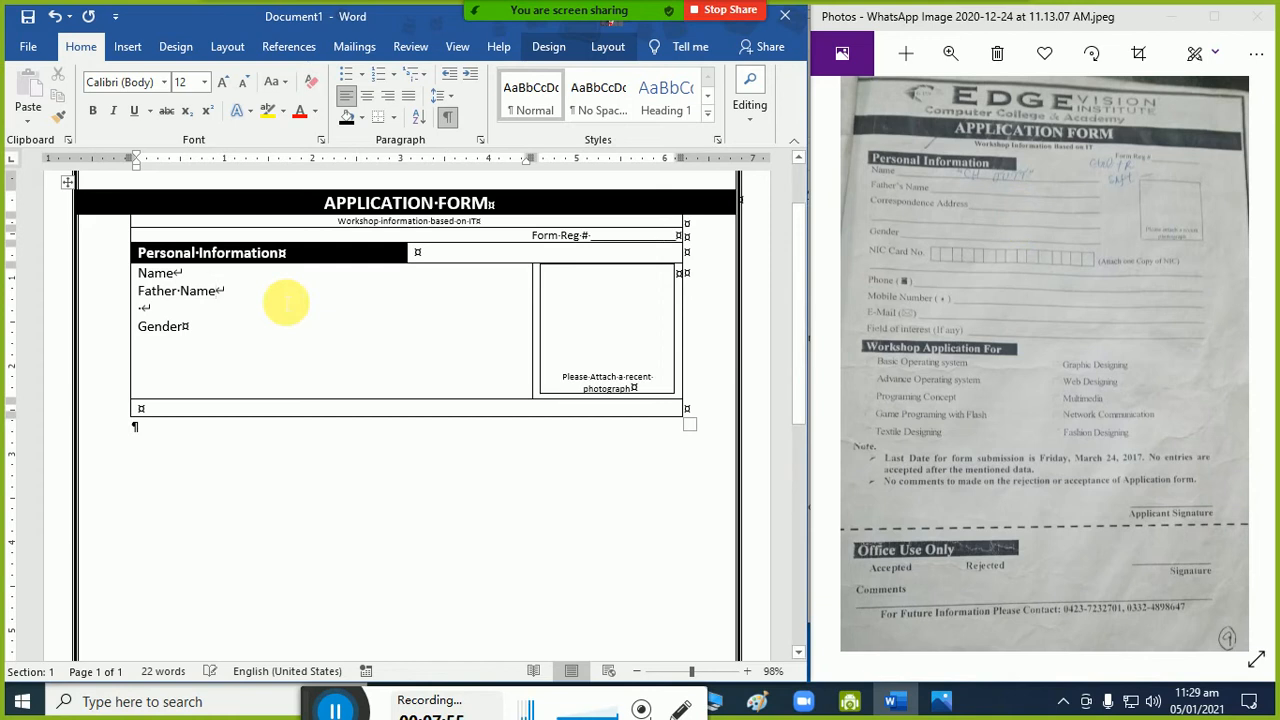
pyautogui.hotkey('ctrl', '5')
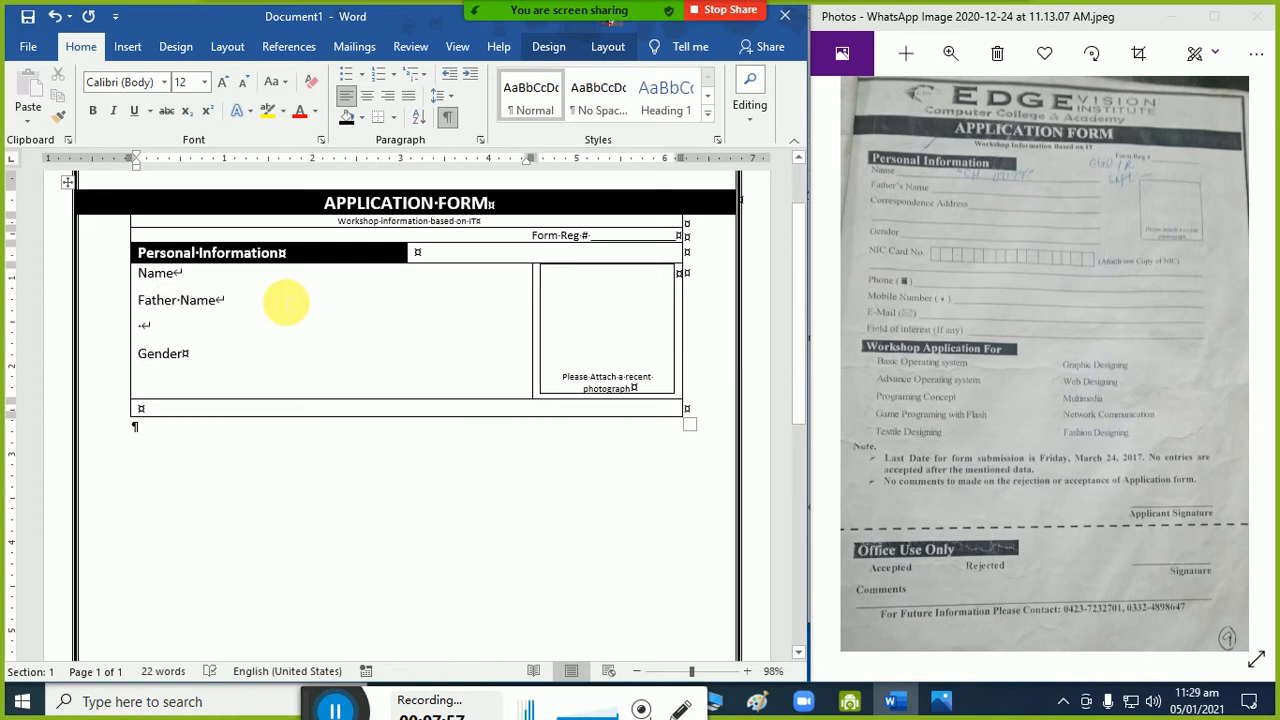
# Shrink the nested photo box to about 1.2" high by 1.27" wide.
pyautogui.click(592, 384)
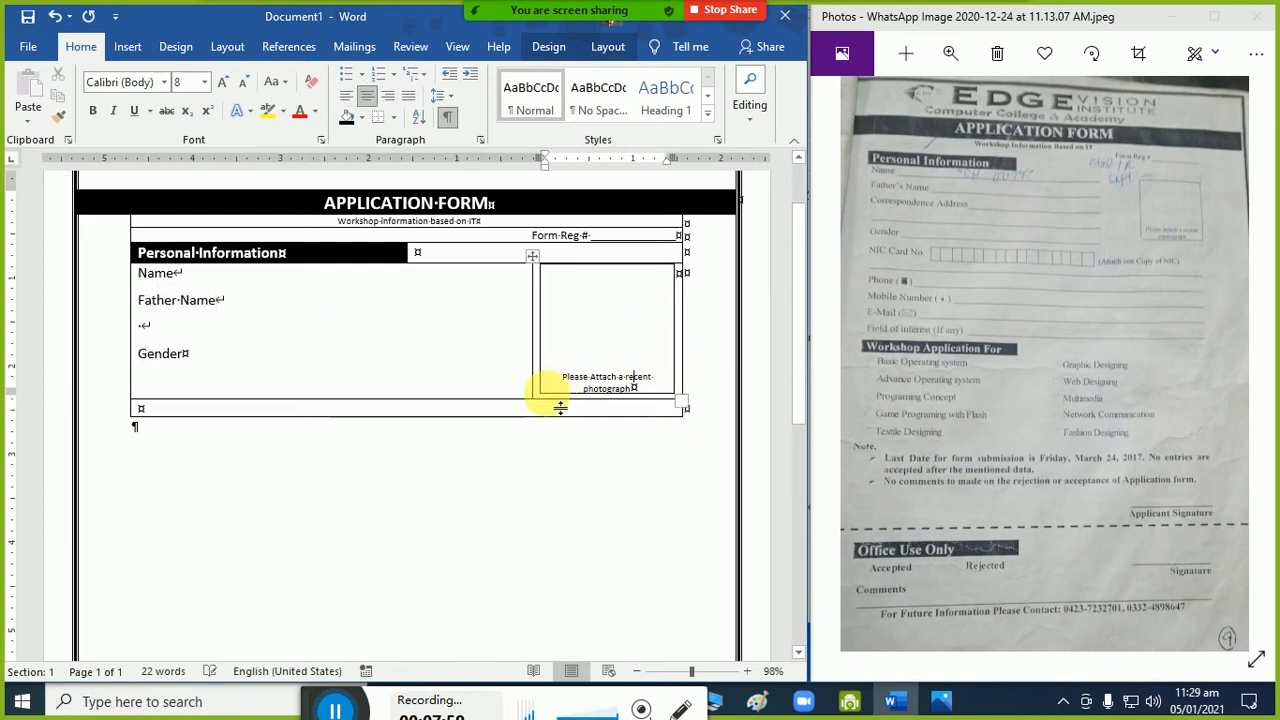
pyautogui.moveTo(680, 403); pyautogui.dragTo(652, 370)
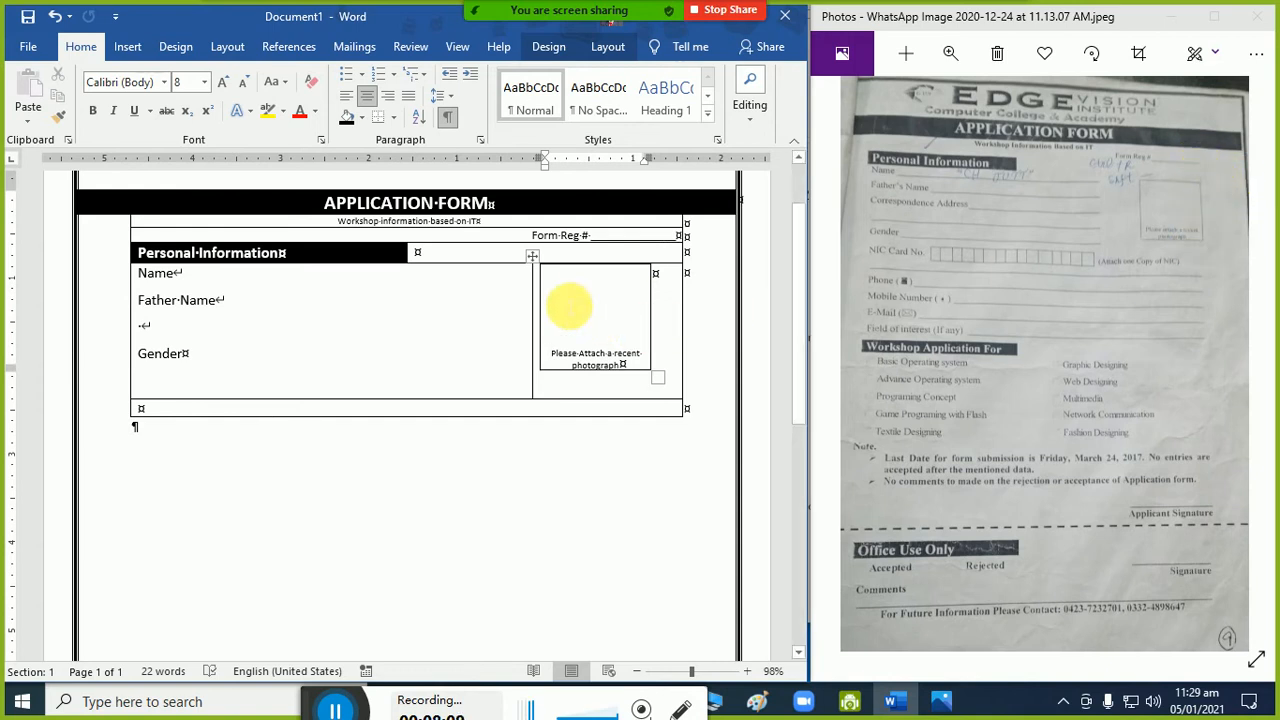
# Right-align the nested photo box within its cell through the table properties.
pyautogui.click(541, 268)
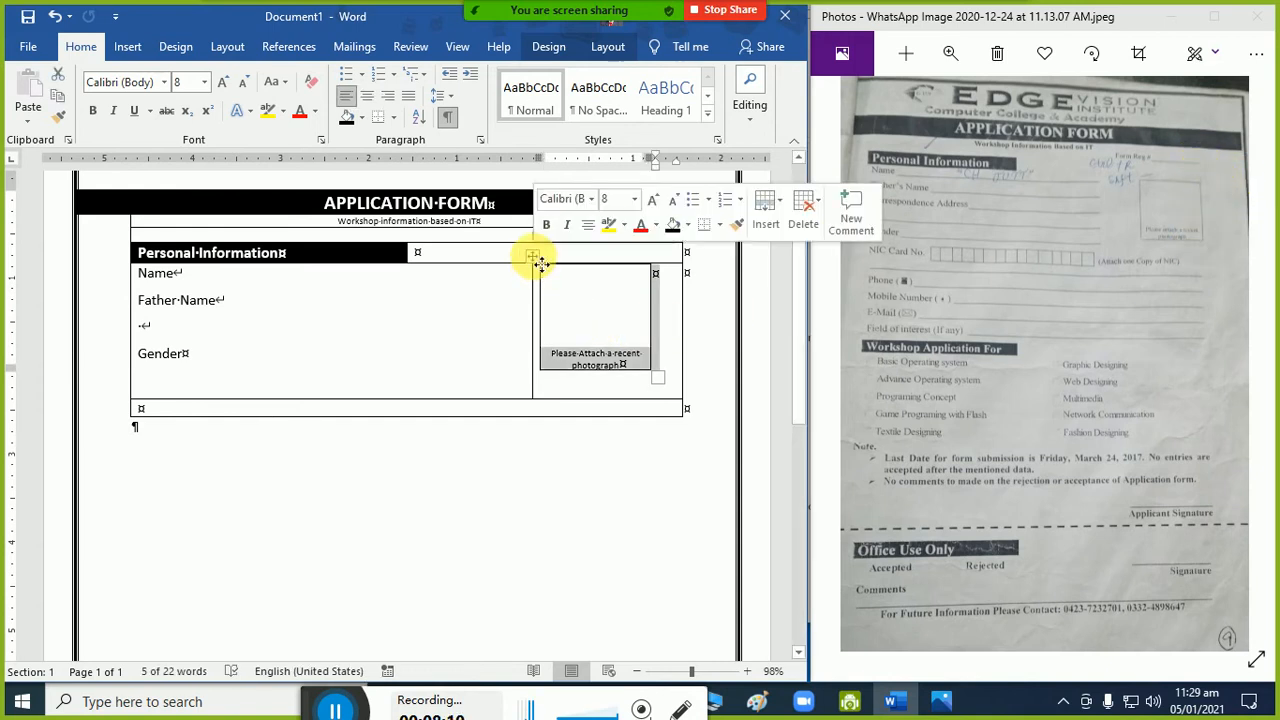
pyautogui.click(596, 46)
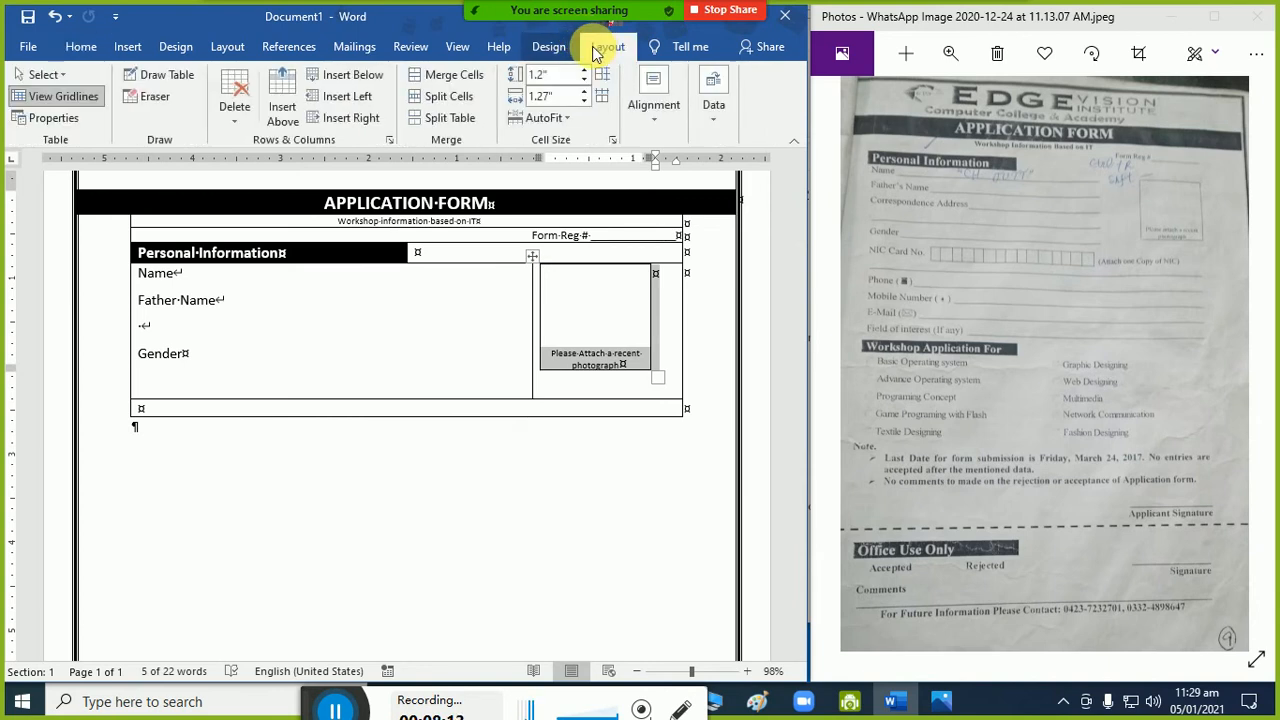
pyautogui.click(85, 122)
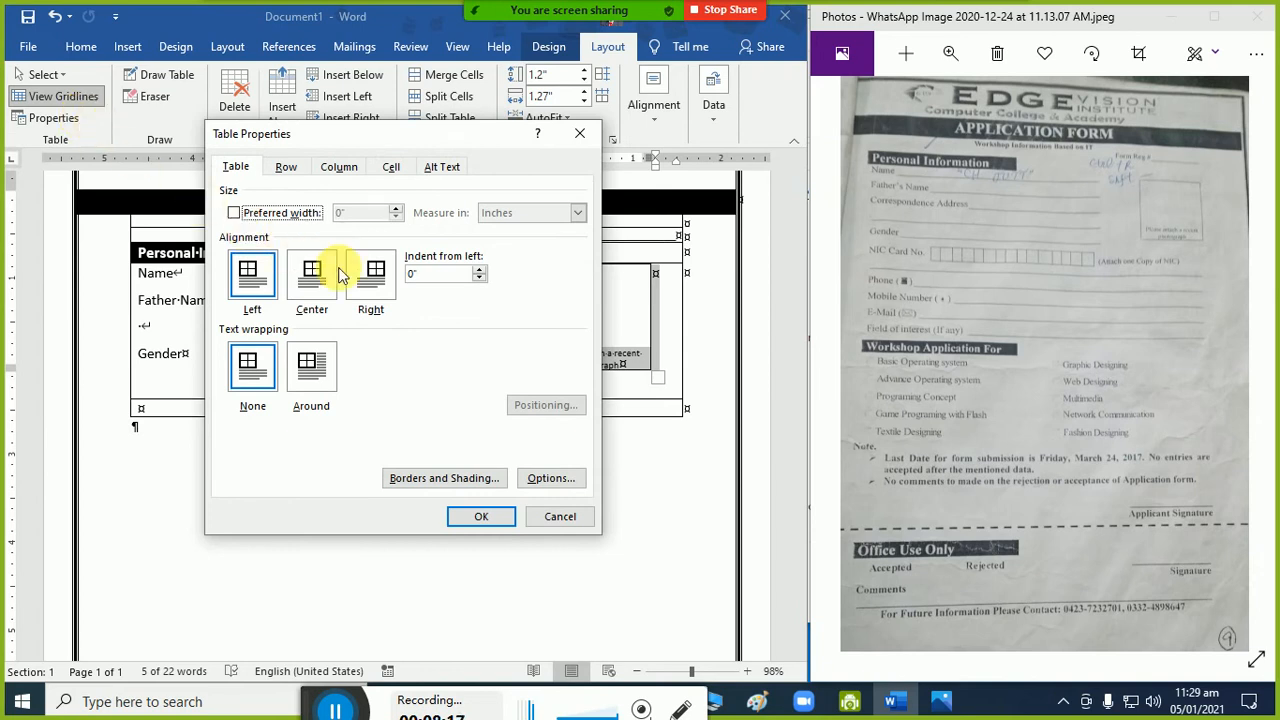
pyautogui.click(373, 280)
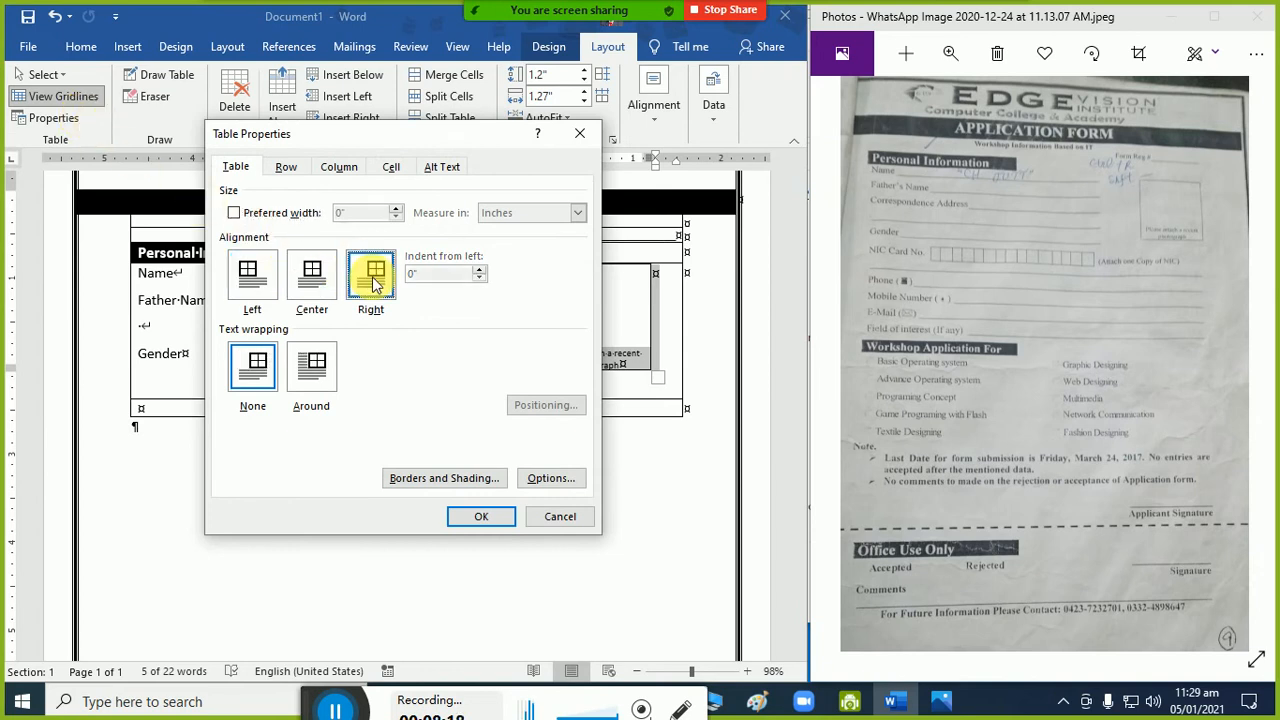
pyautogui.click(480, 517)
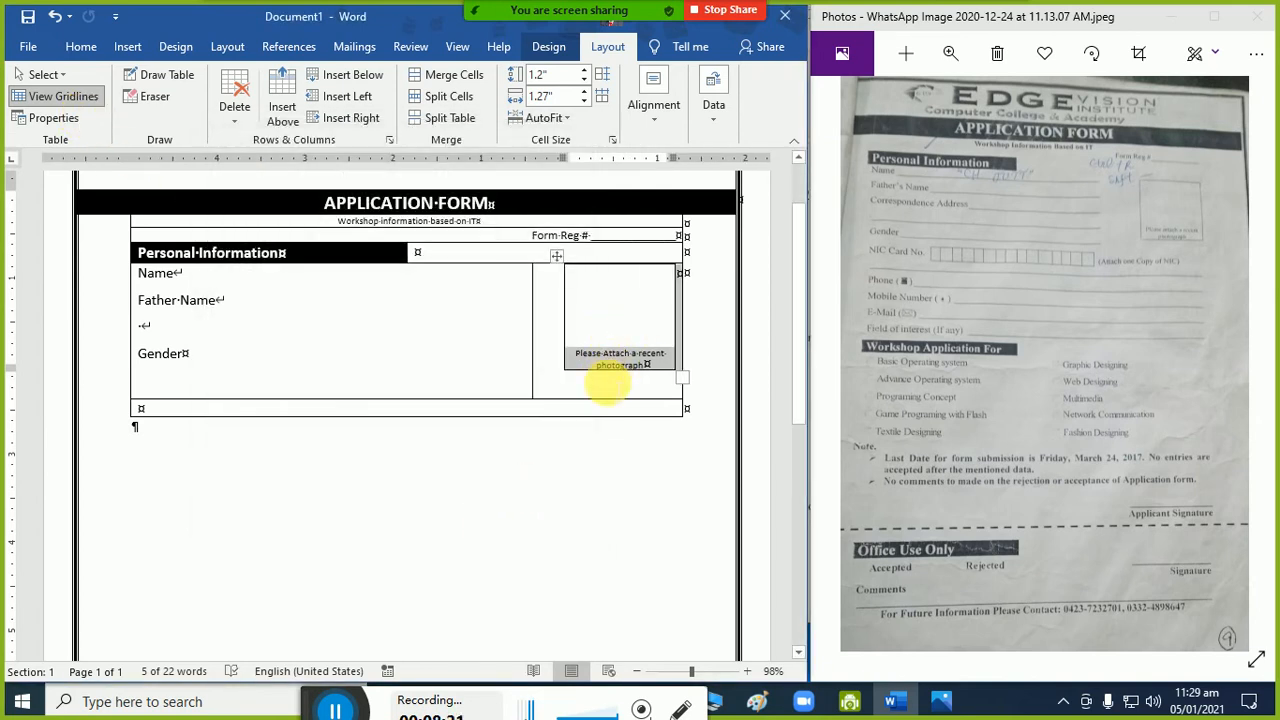
# Reduce the height of the row holding the field labels and photo box to about 1.29".
pyautogui.click(609, 382)
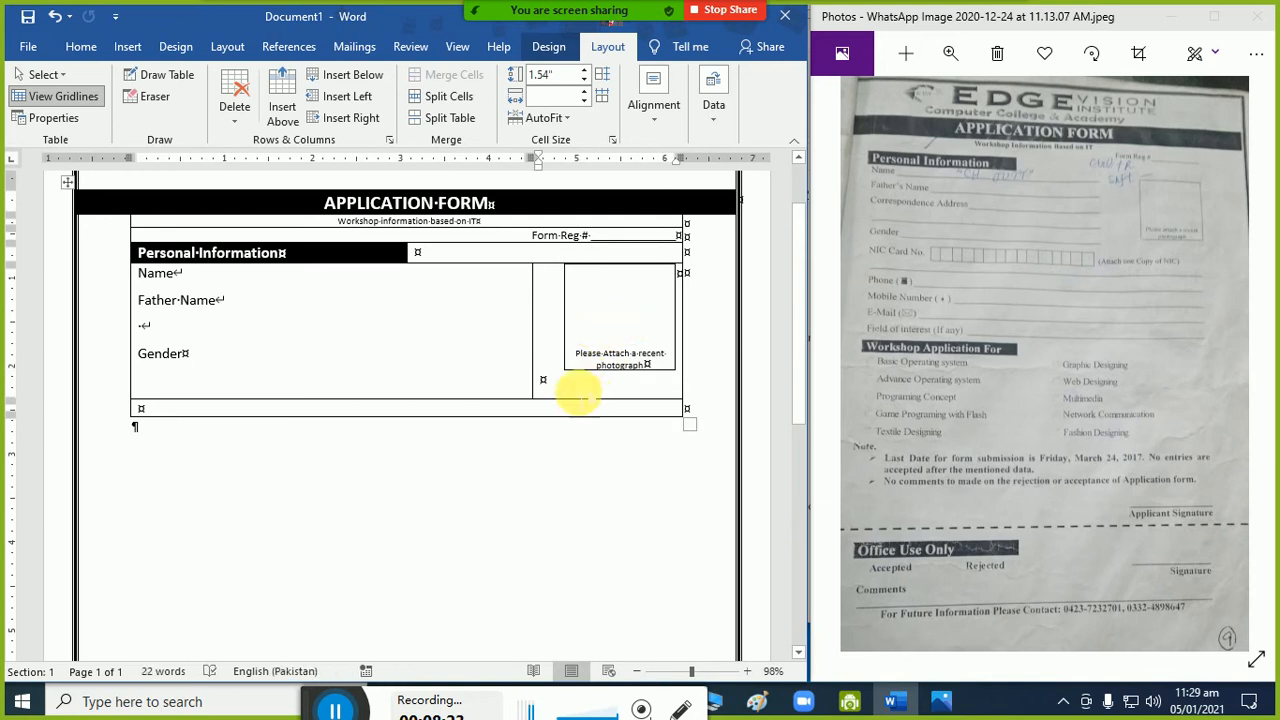
pyautogui.click(572, 399)
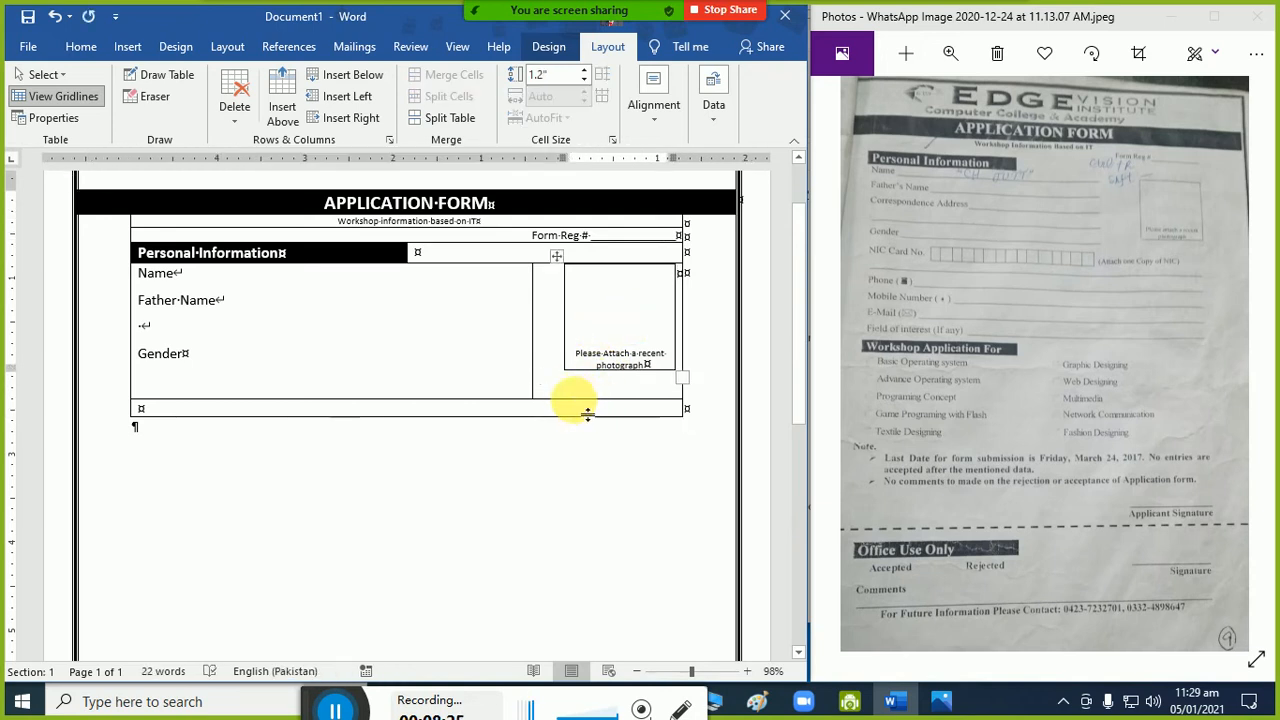
pyautogui.moveTo(587, 413); pyautogui.dragTo(578, 390)
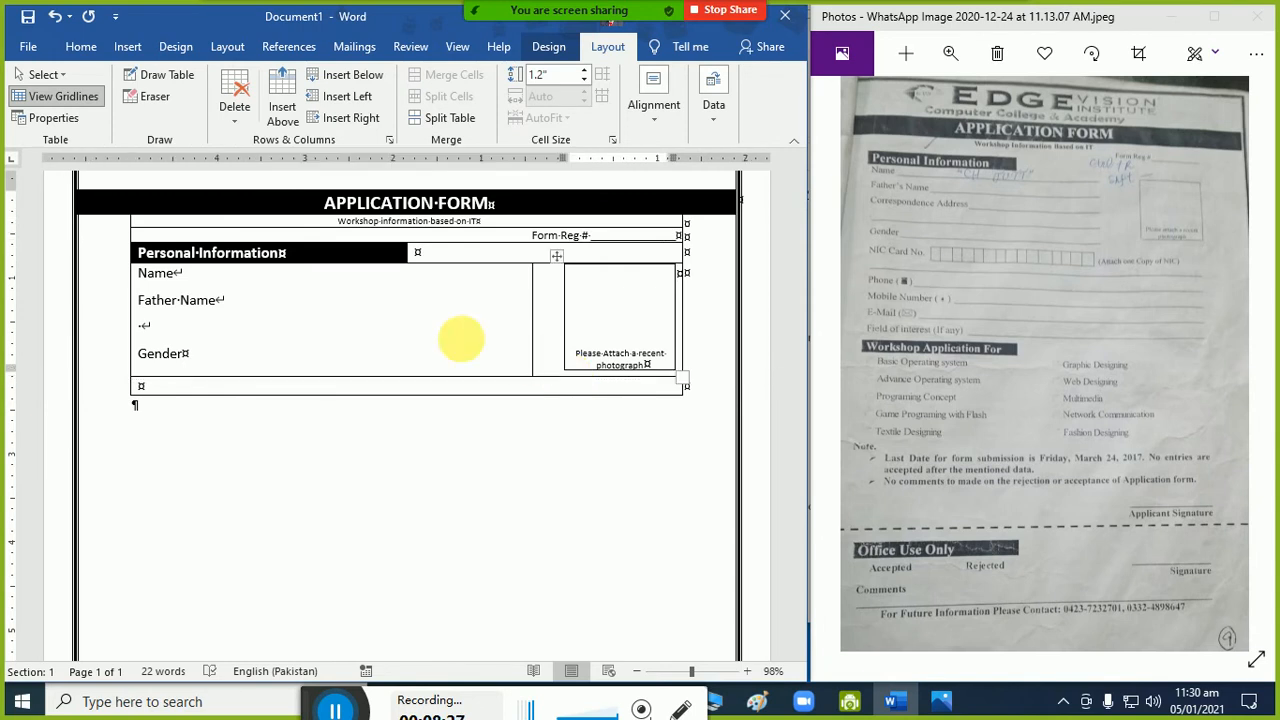
# Place a left tab stop at about 4.01" in the cell with the Name, Father Name and Gender labels.
pyautogui.click(443, 335)
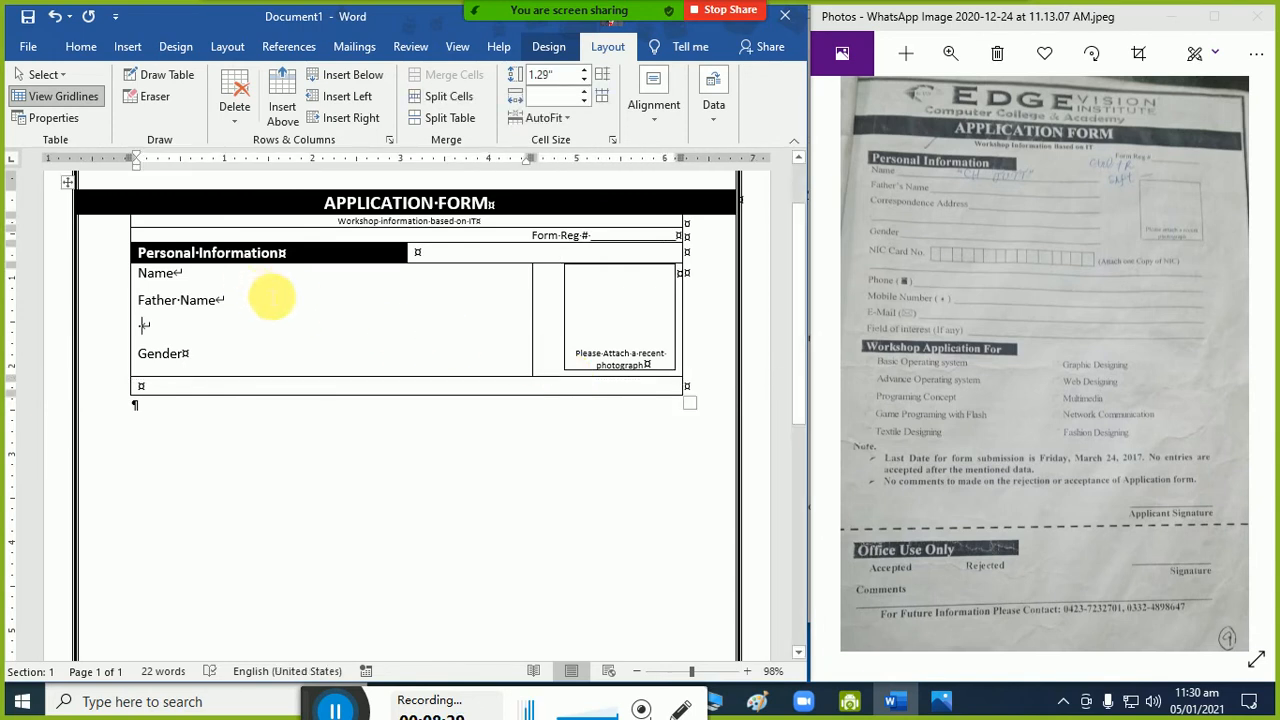
pyautogui.click(492, 164)
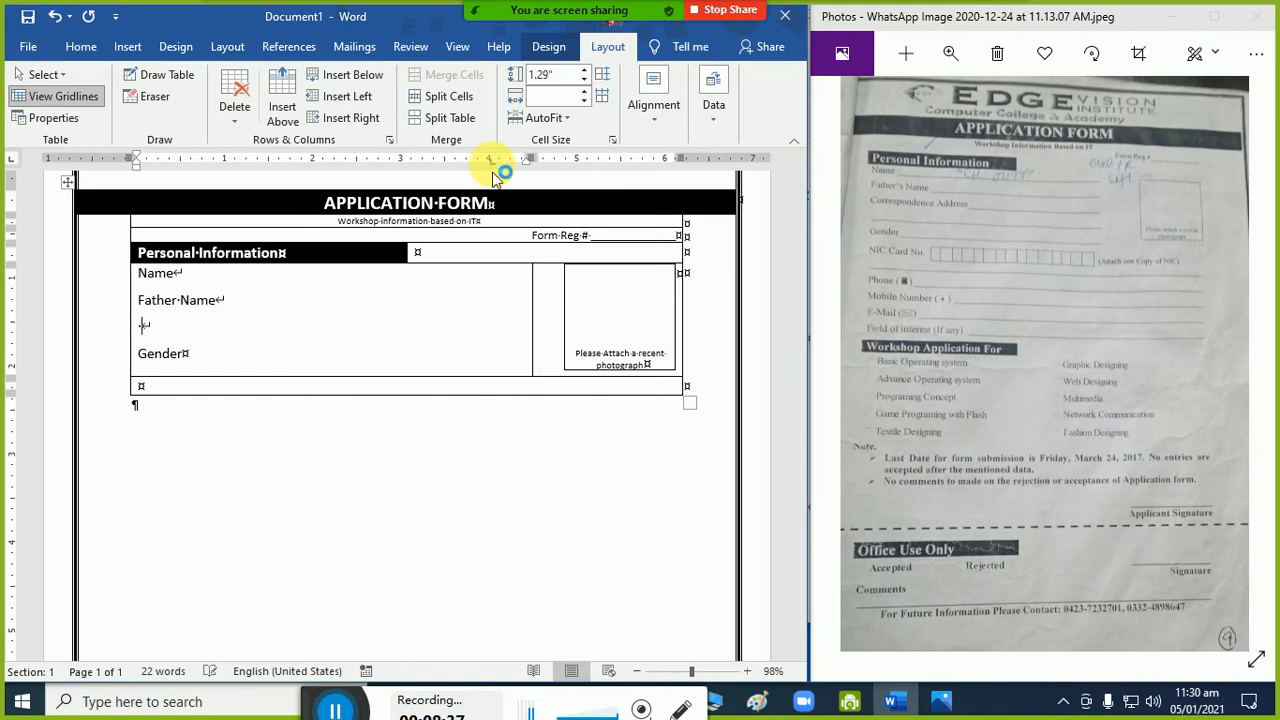
pyautogui.doubleClick(492, 164)
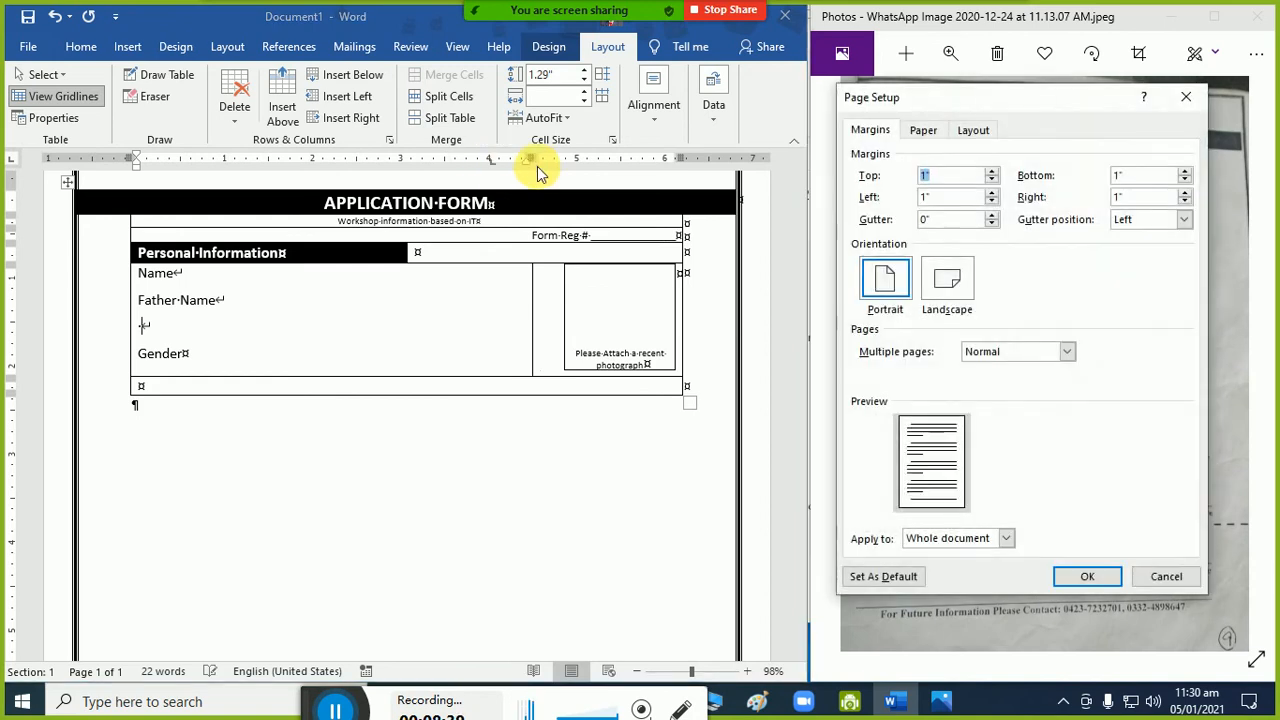
pyautogui.moveTo(885, 108); pyautogui.dragTo(807, 108)
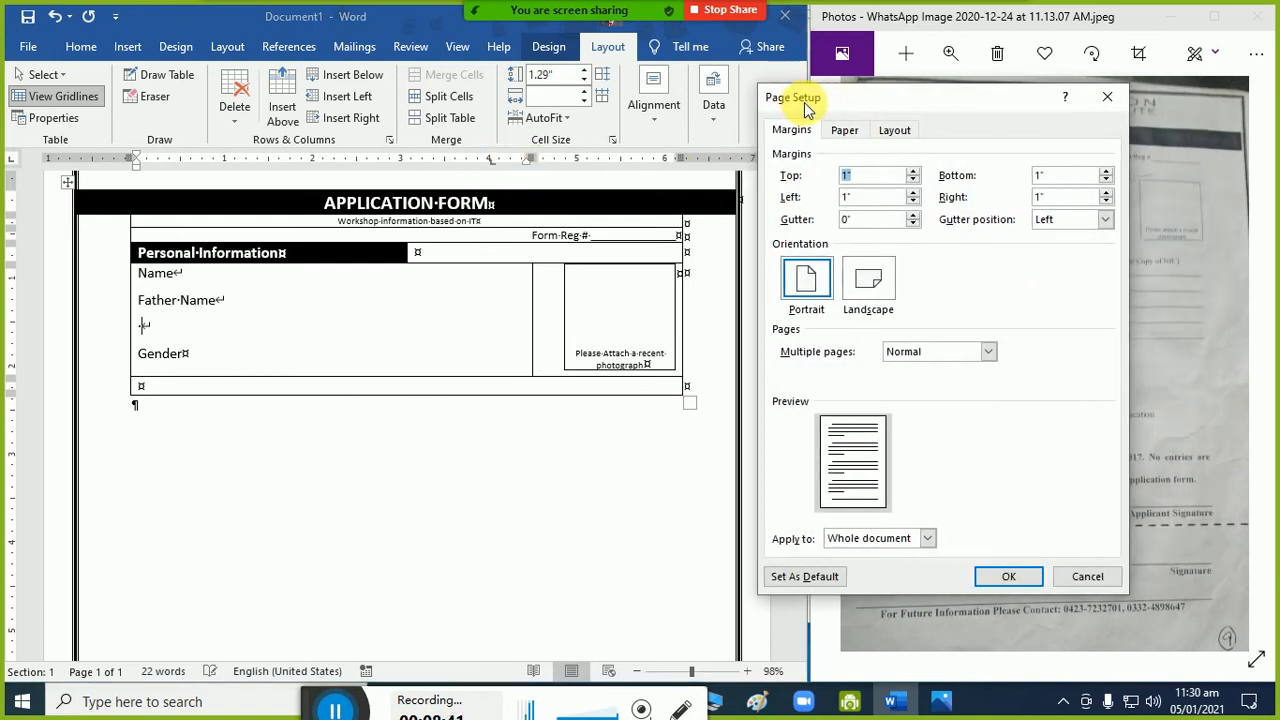
pyautogui.press('Escape')
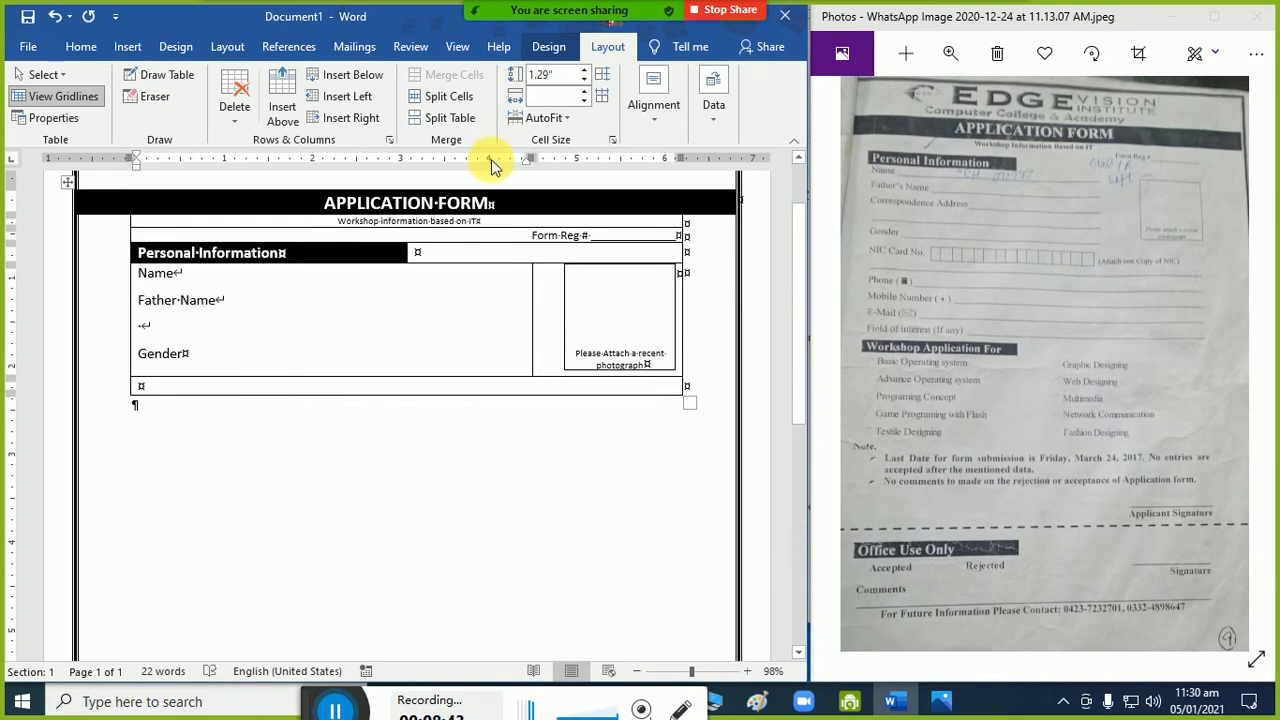
pyautogui.doubleClick(491, 163)
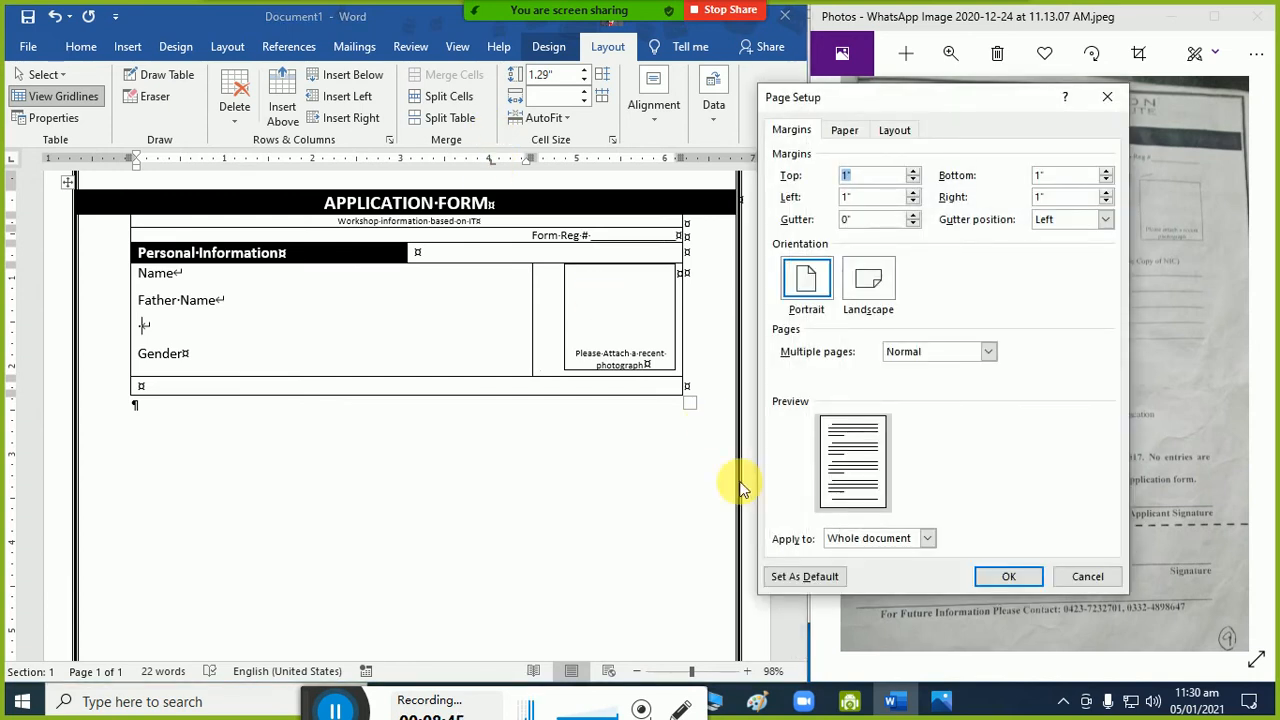
pyautogui.press('Escape')
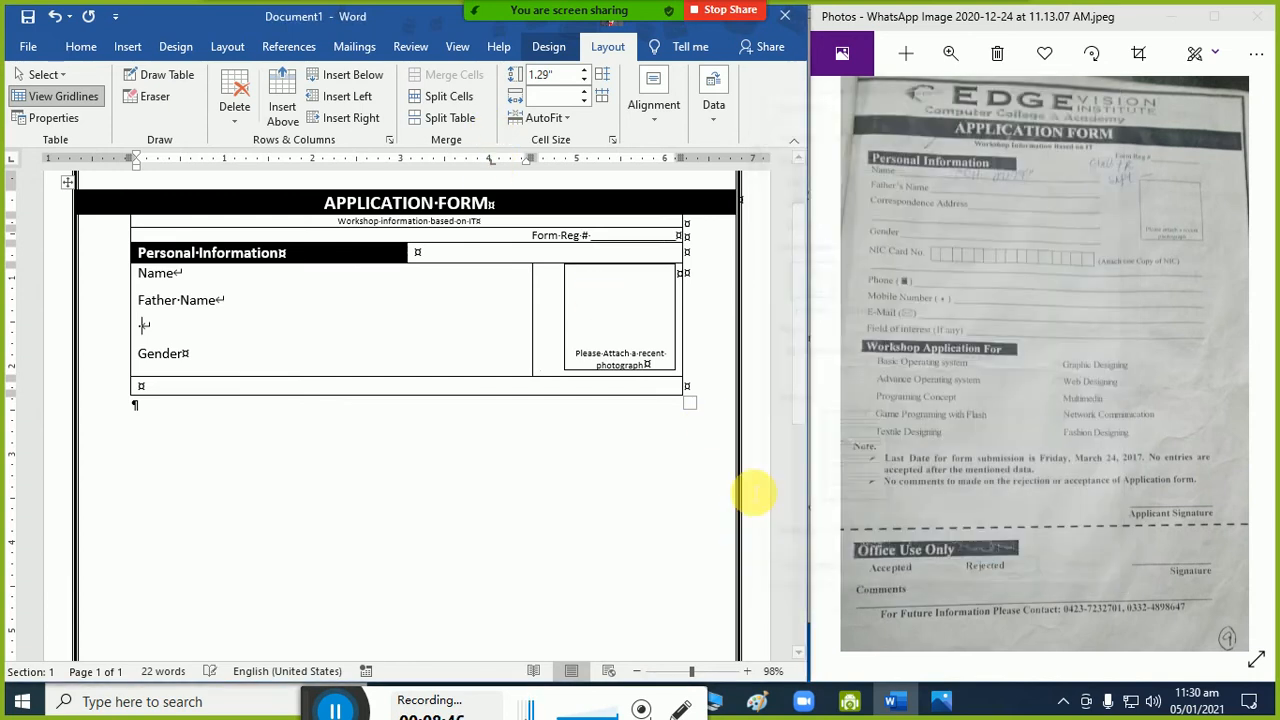
pyautogui.doubleClick(491, 163)
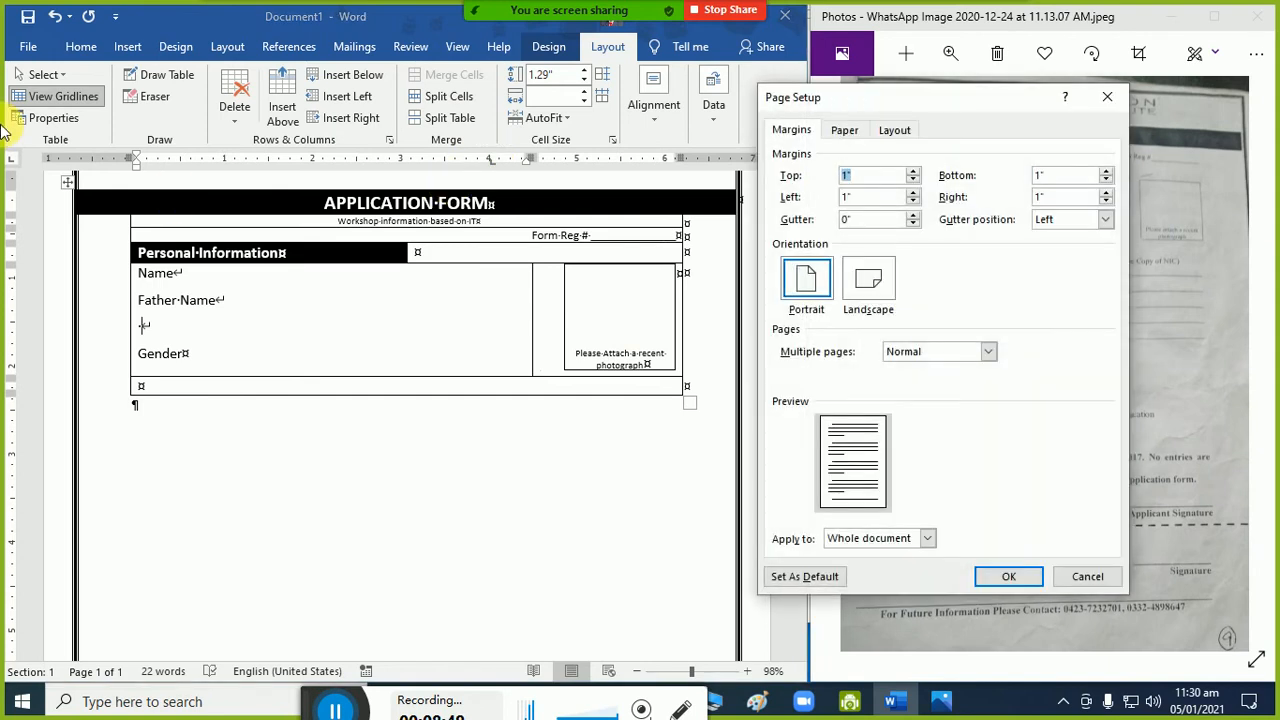
pyautogui.press('Escape')
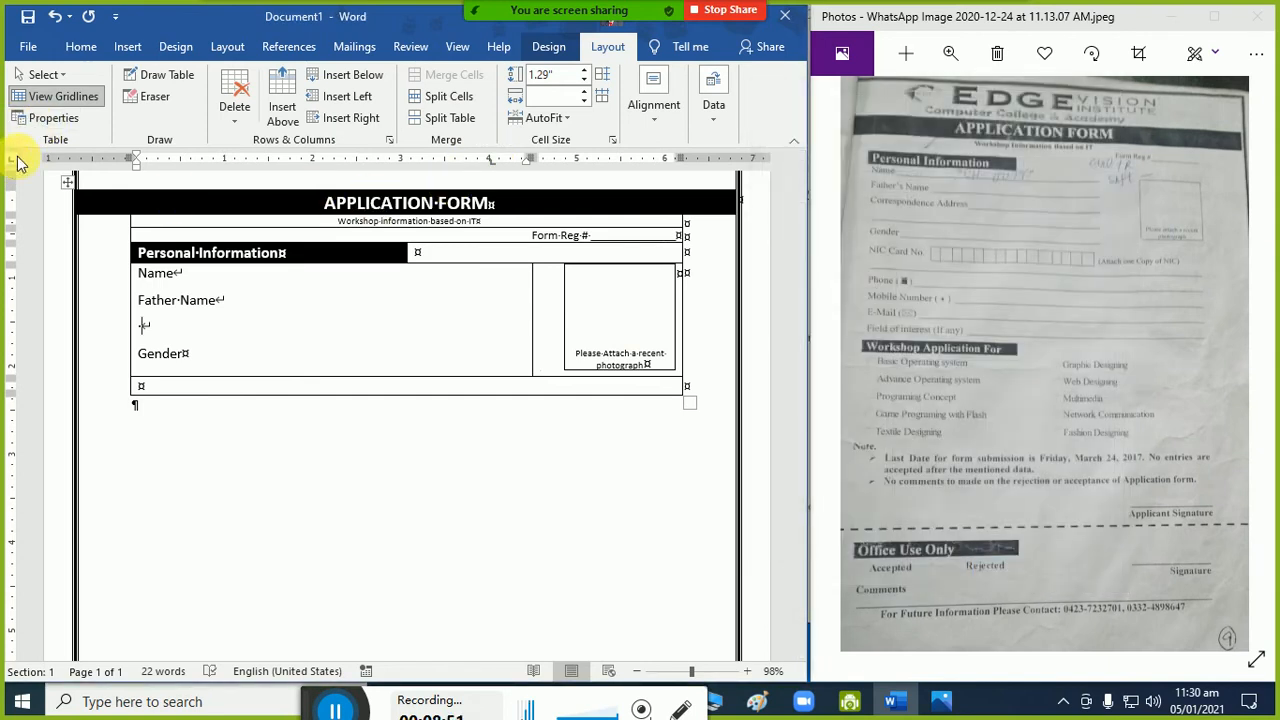
pyautogui.click(14, 160)
pyautogui.click(12, 164)
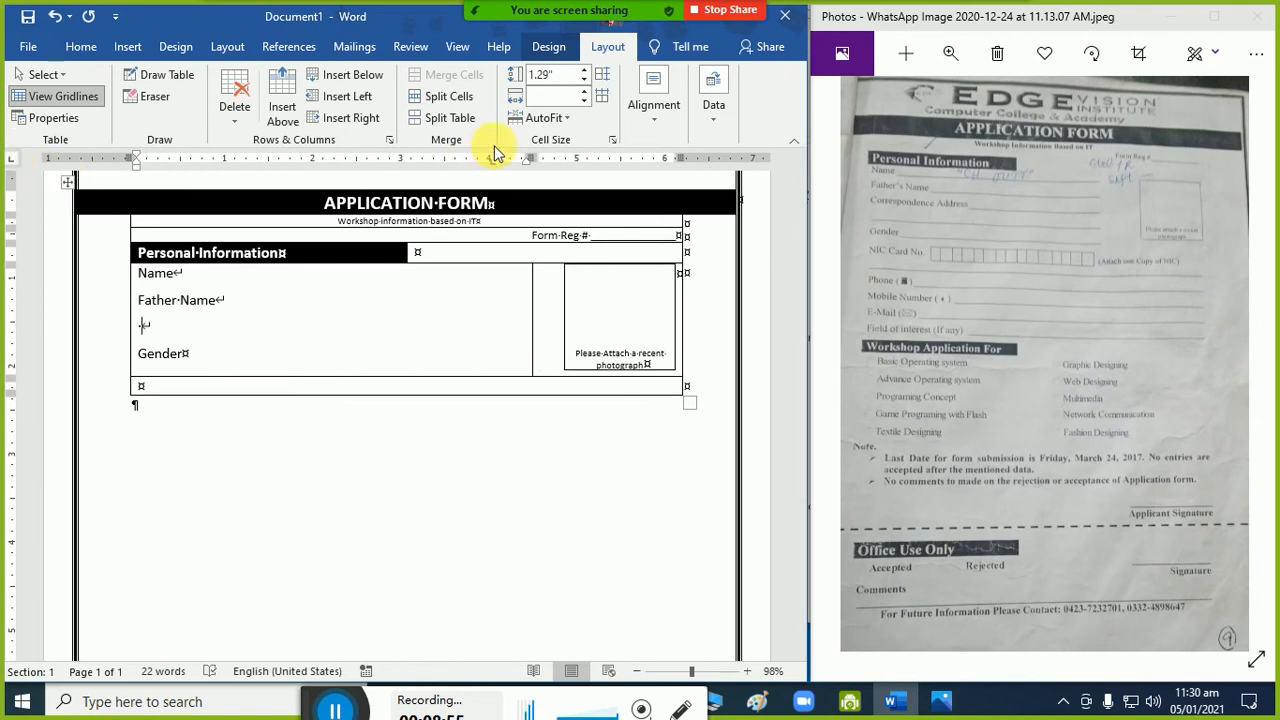
pyautogui.click(81, 46)
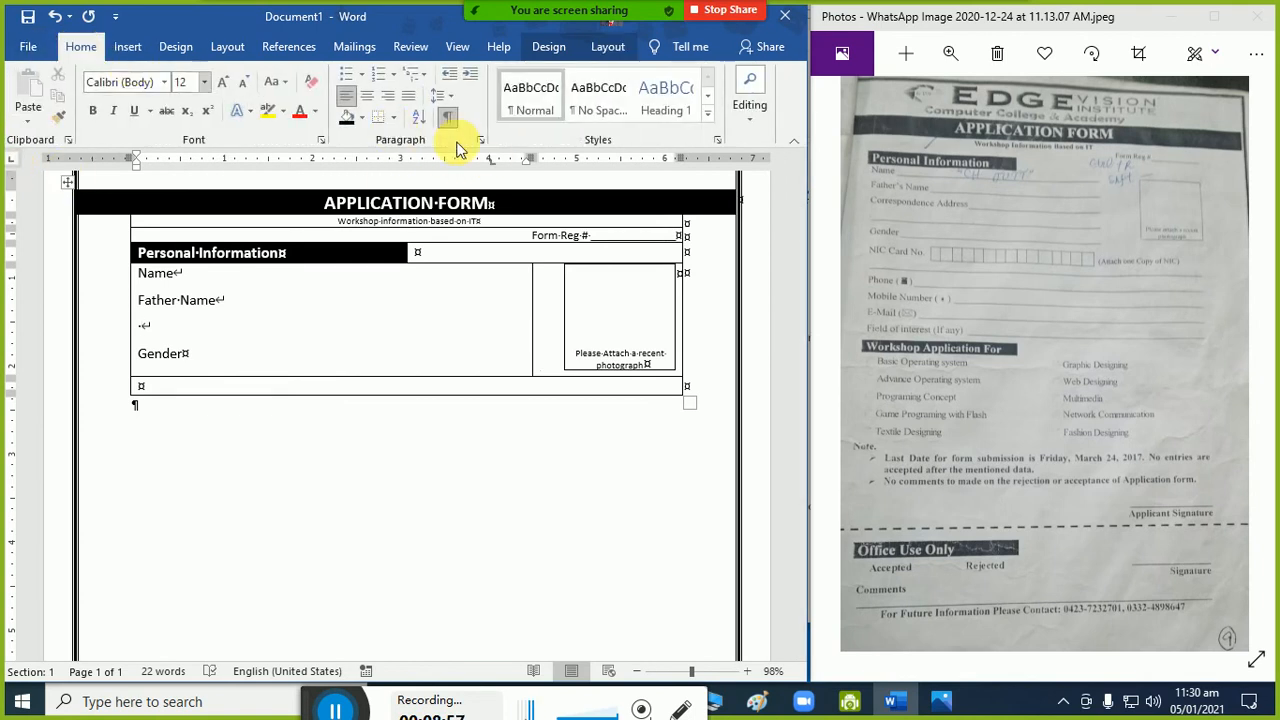
pyautogui.click(480, 140)
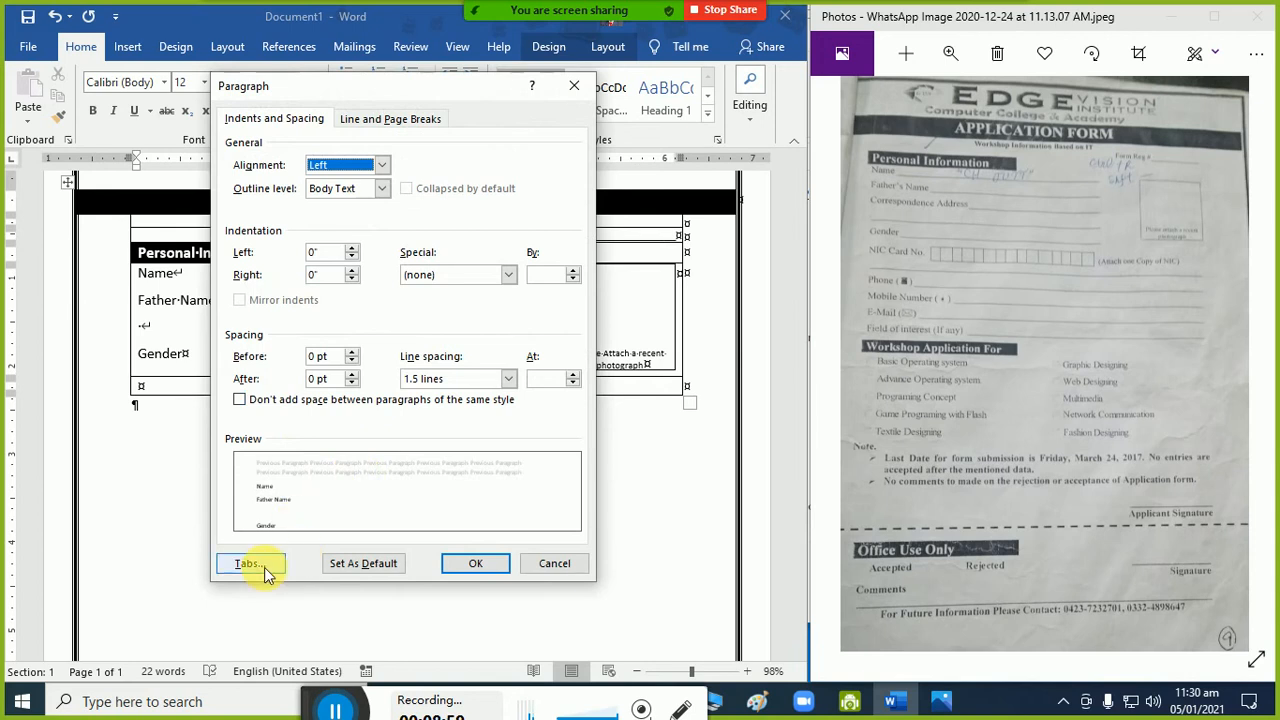
pyautogui.press('Escape')
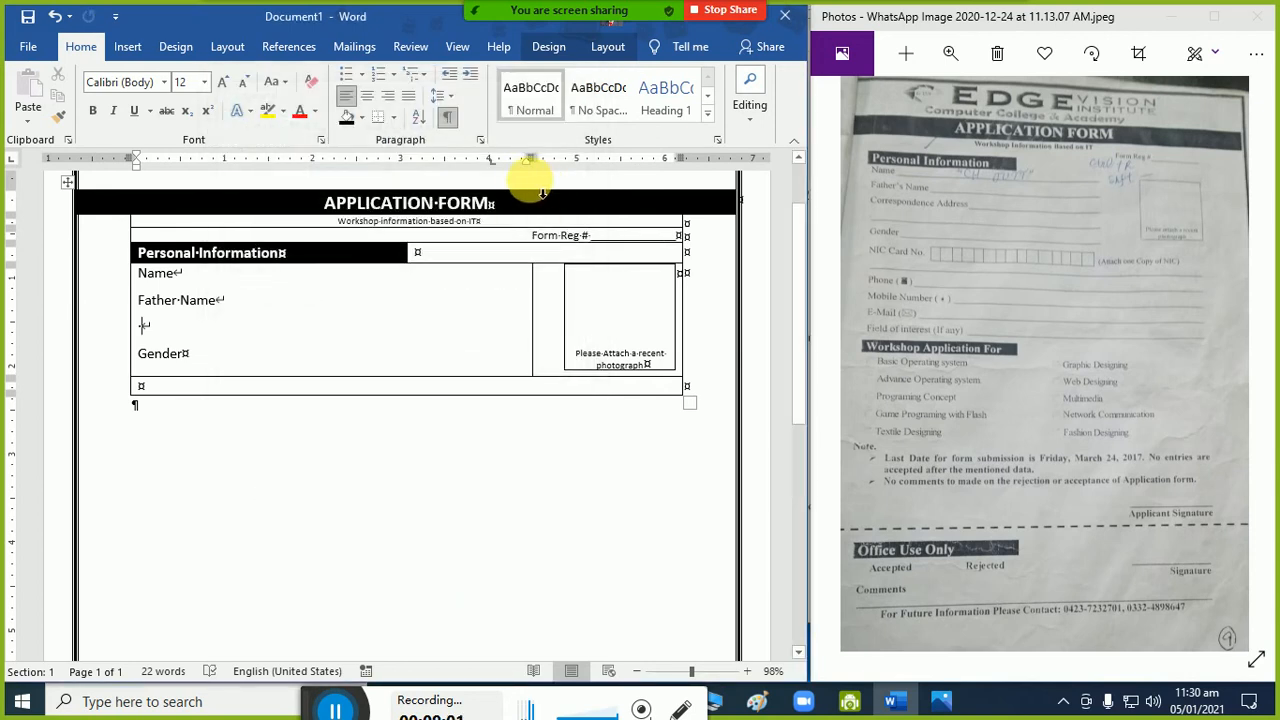
pyautogui.doubleClick(493, 166)
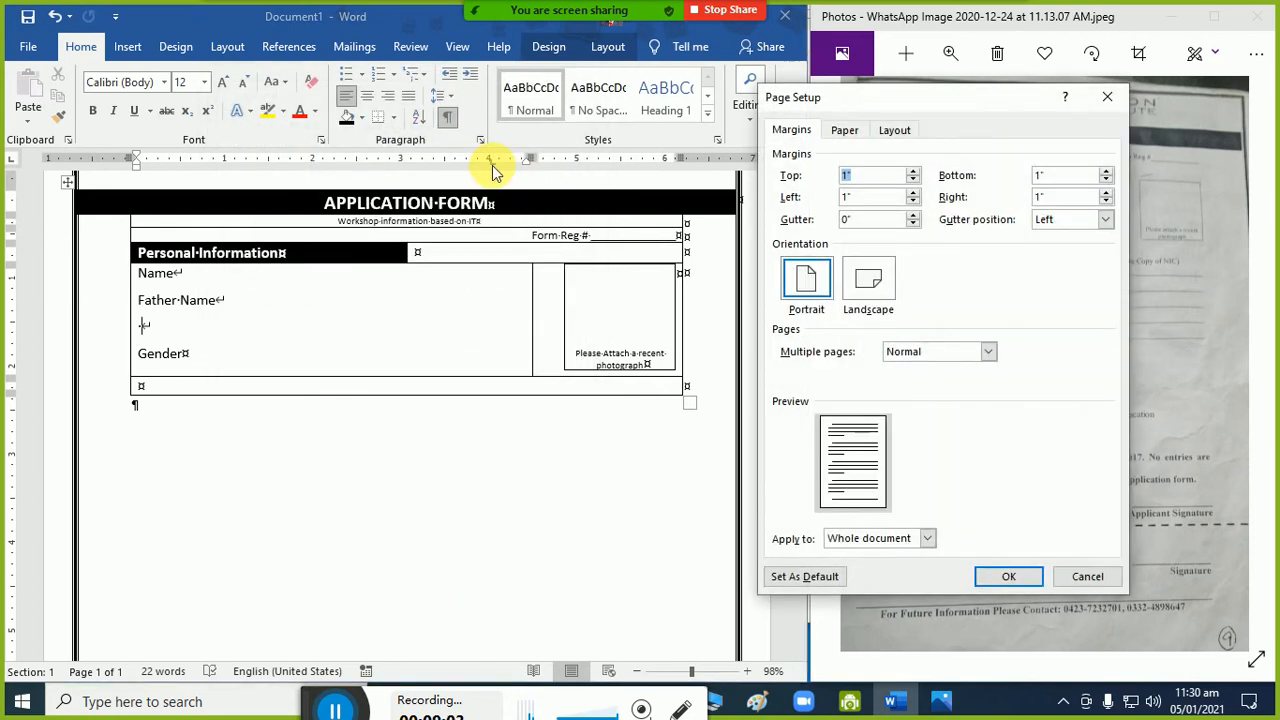
pyautogui.press('Escape')
pyautogui.doubleClick(493, 168)
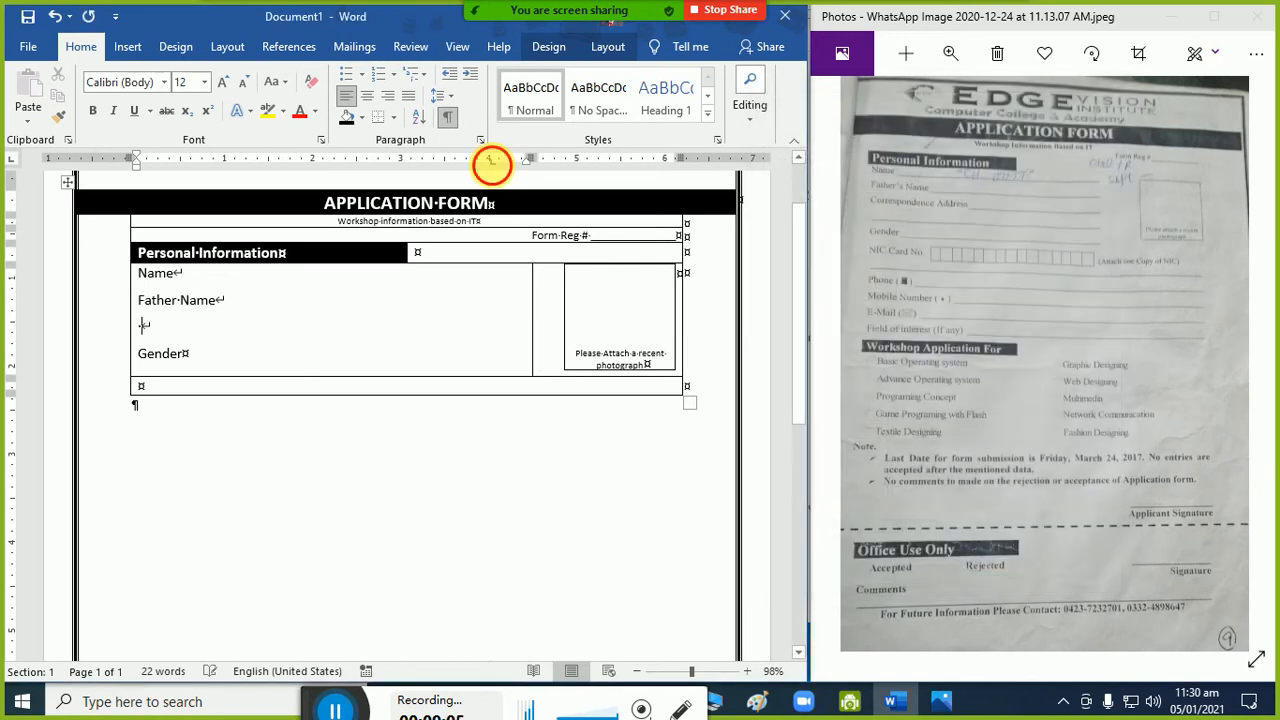
pyautogui.press('Escape')
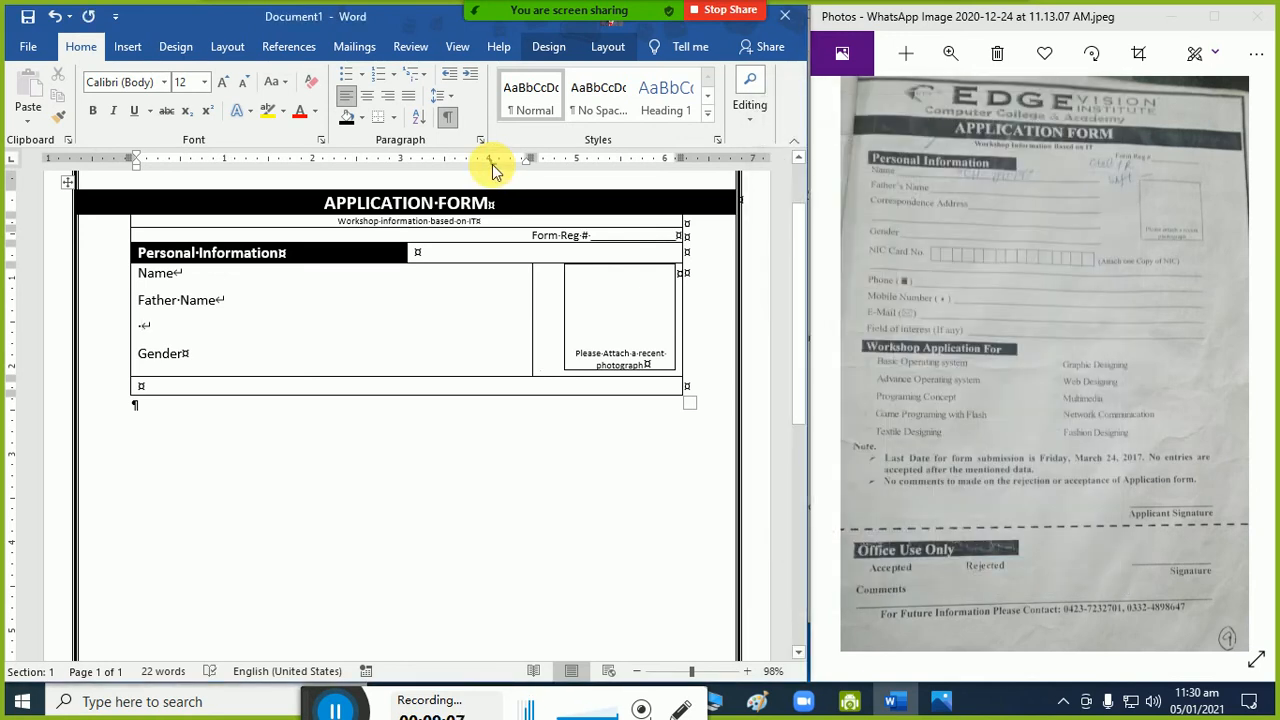
pyautogui.doubleClick(490, 163)
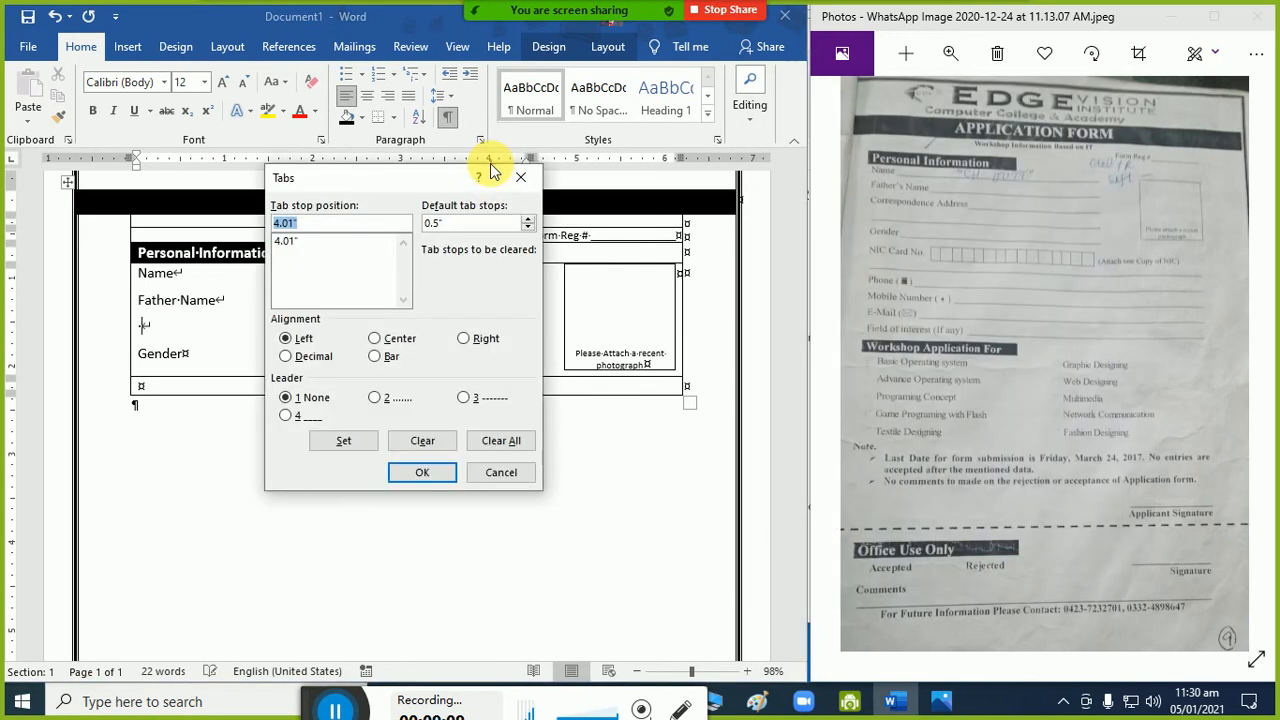
pyautogui.moveTo(450, 190); pyautogui.dragTo(920, 189)
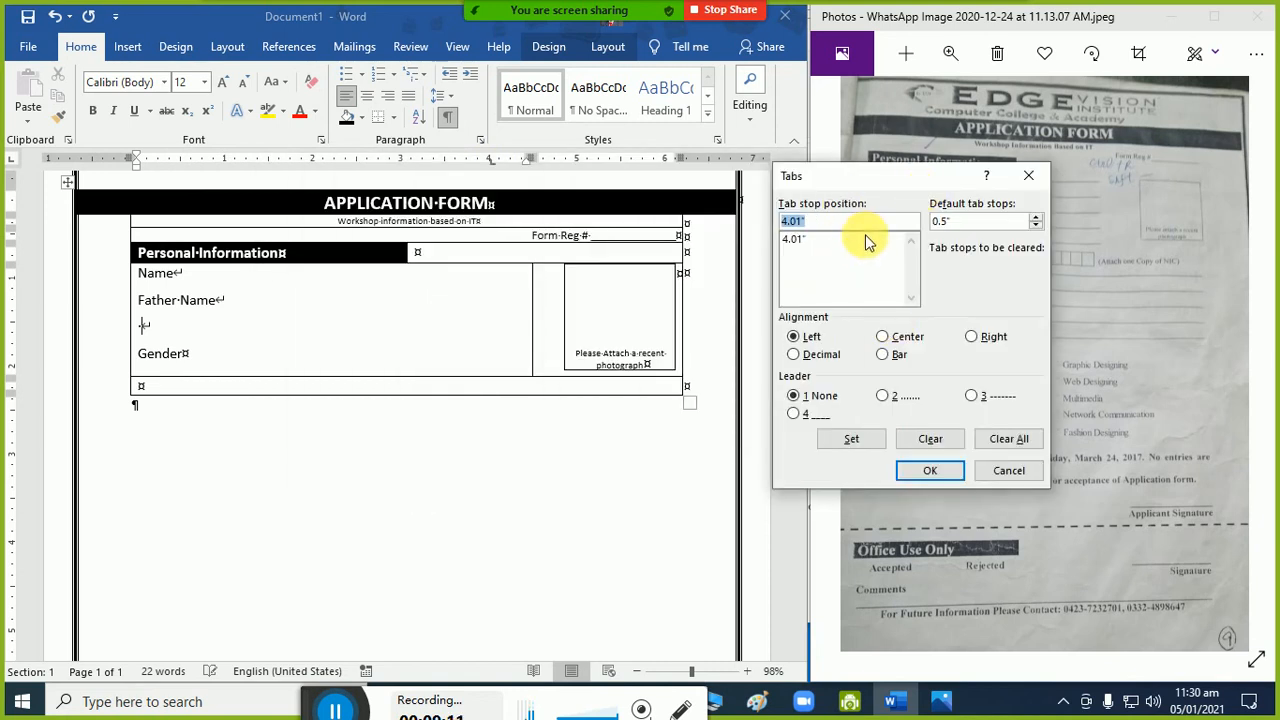
pyautogui.press('Escape')
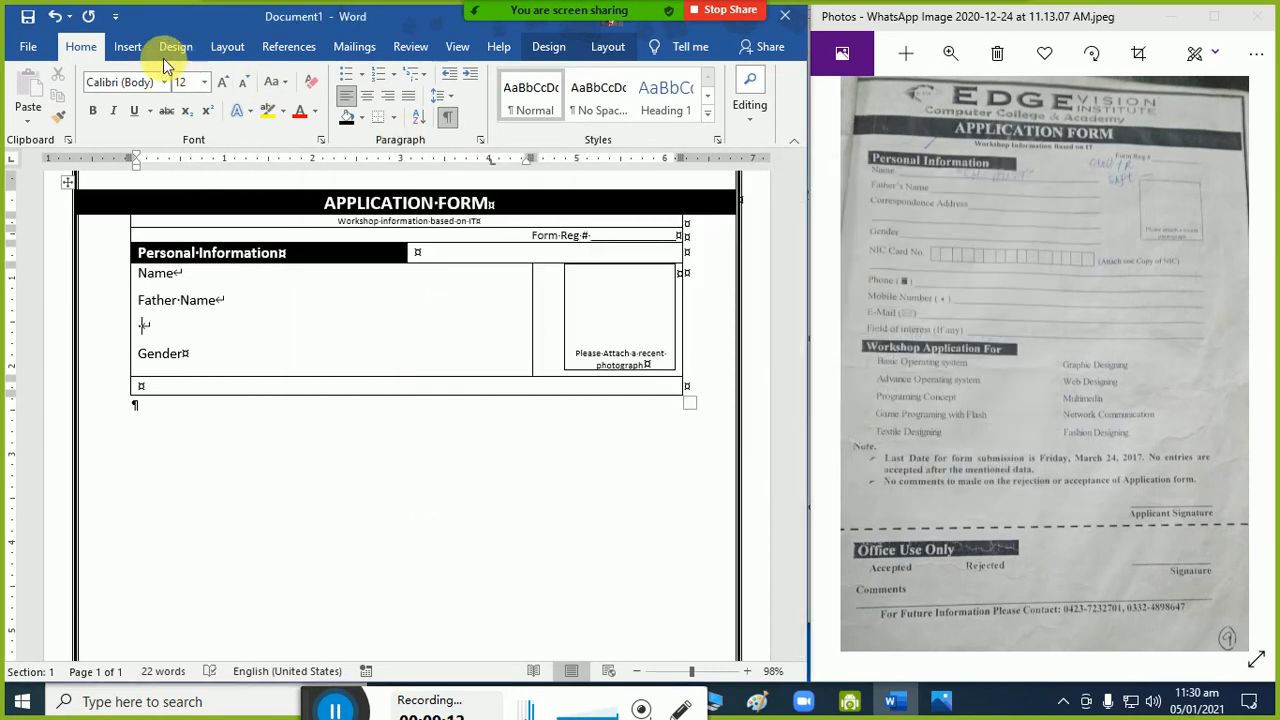
# Set the leader of the 4.01" tab stop to option 4, the solid underline.
pyautogui.click(481, 141)
pyautogui.click(250, 562)
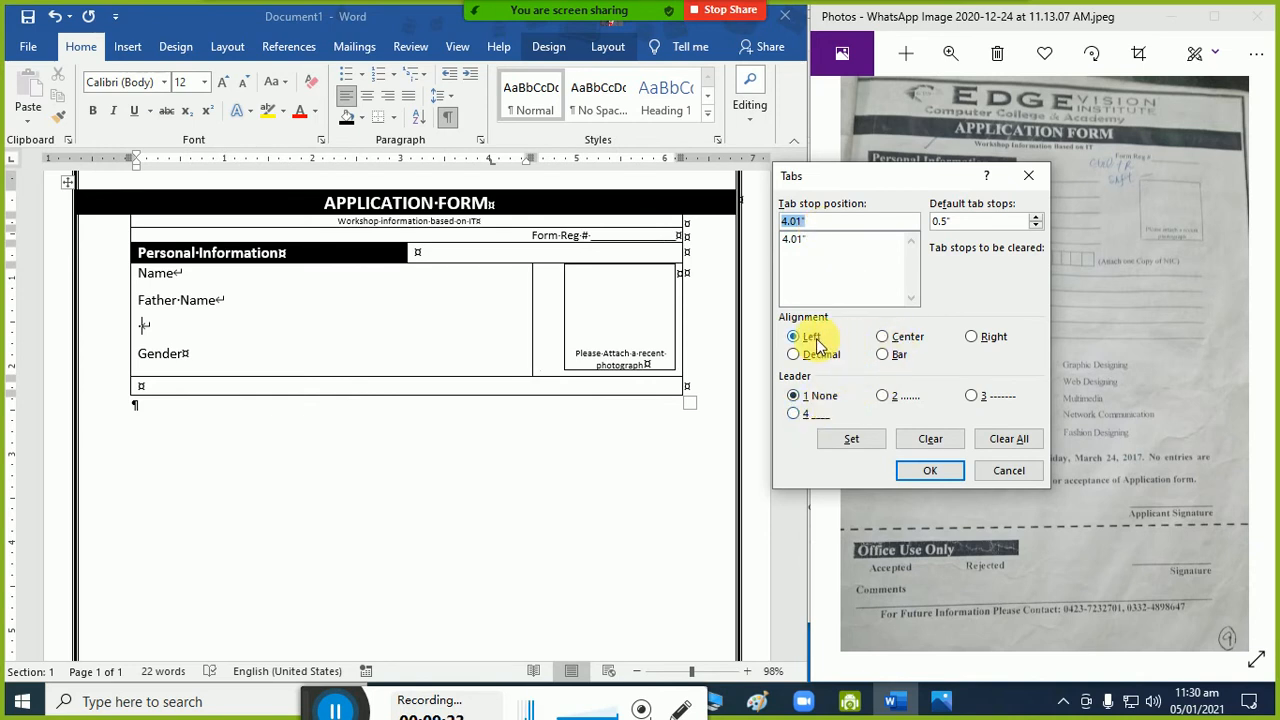
pyautogui.click(798, 418)
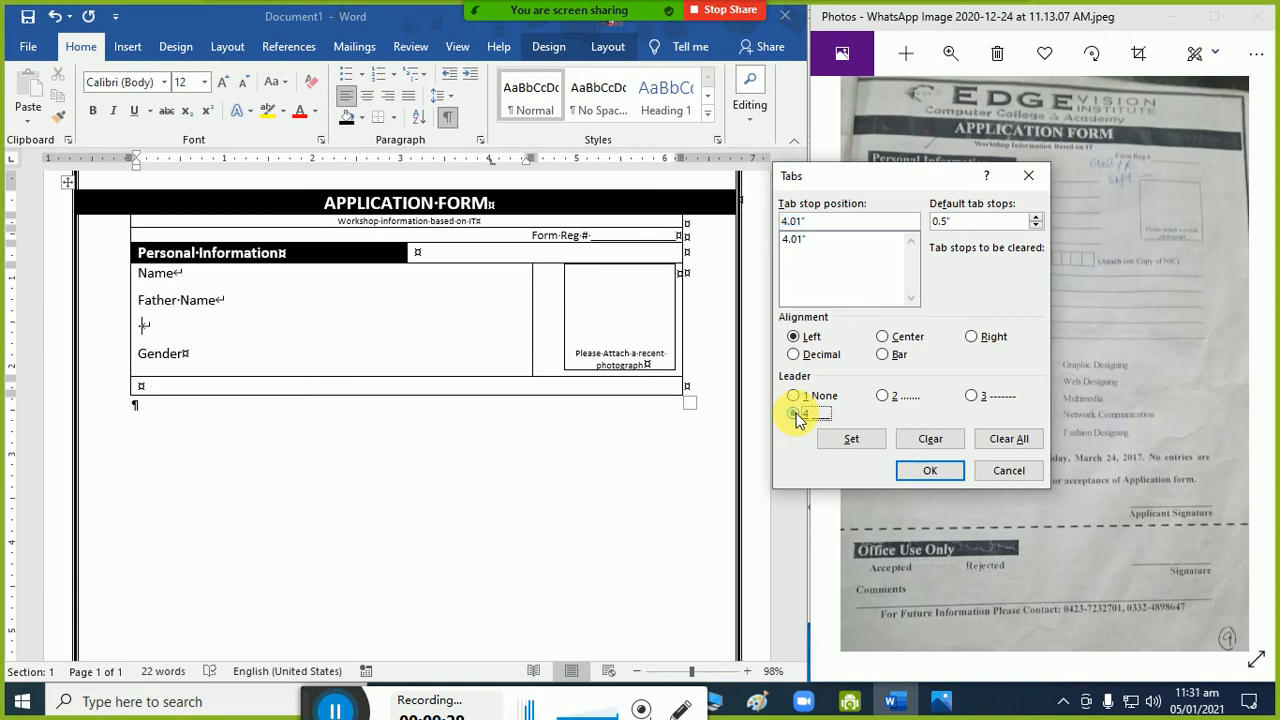
pyautogui.click(846, 439)
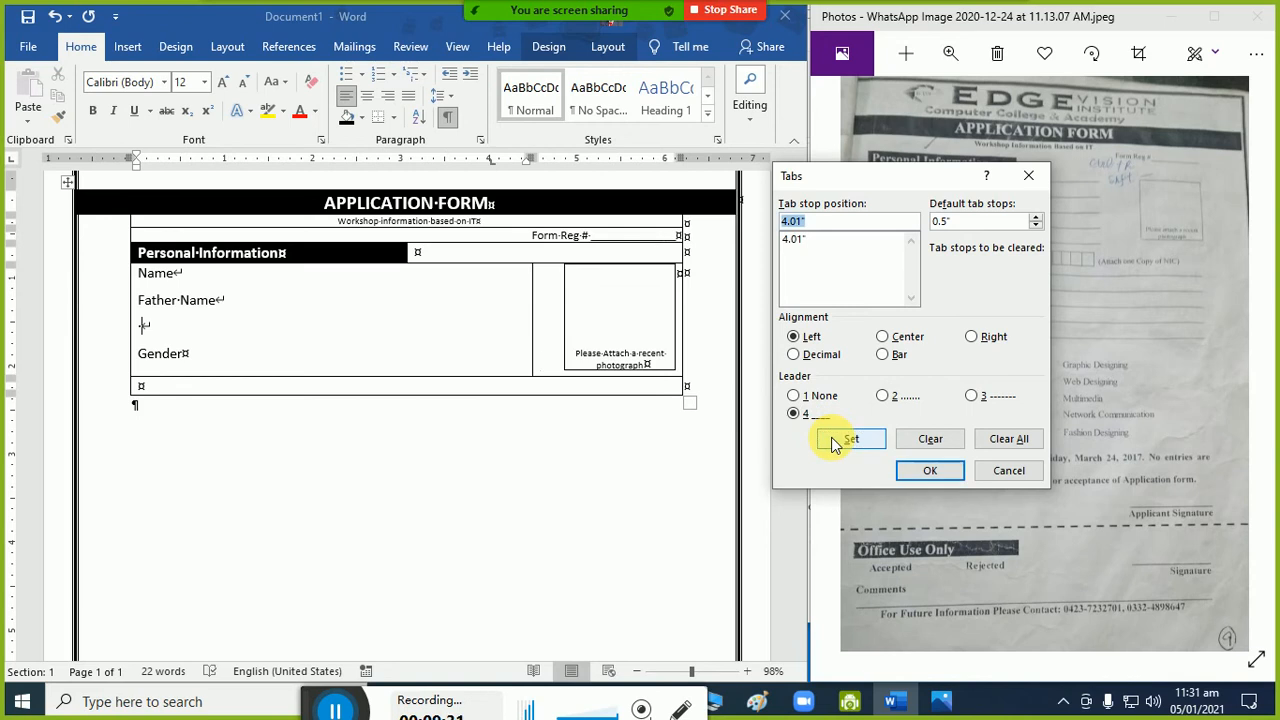
pyautogui.click(918, 470)
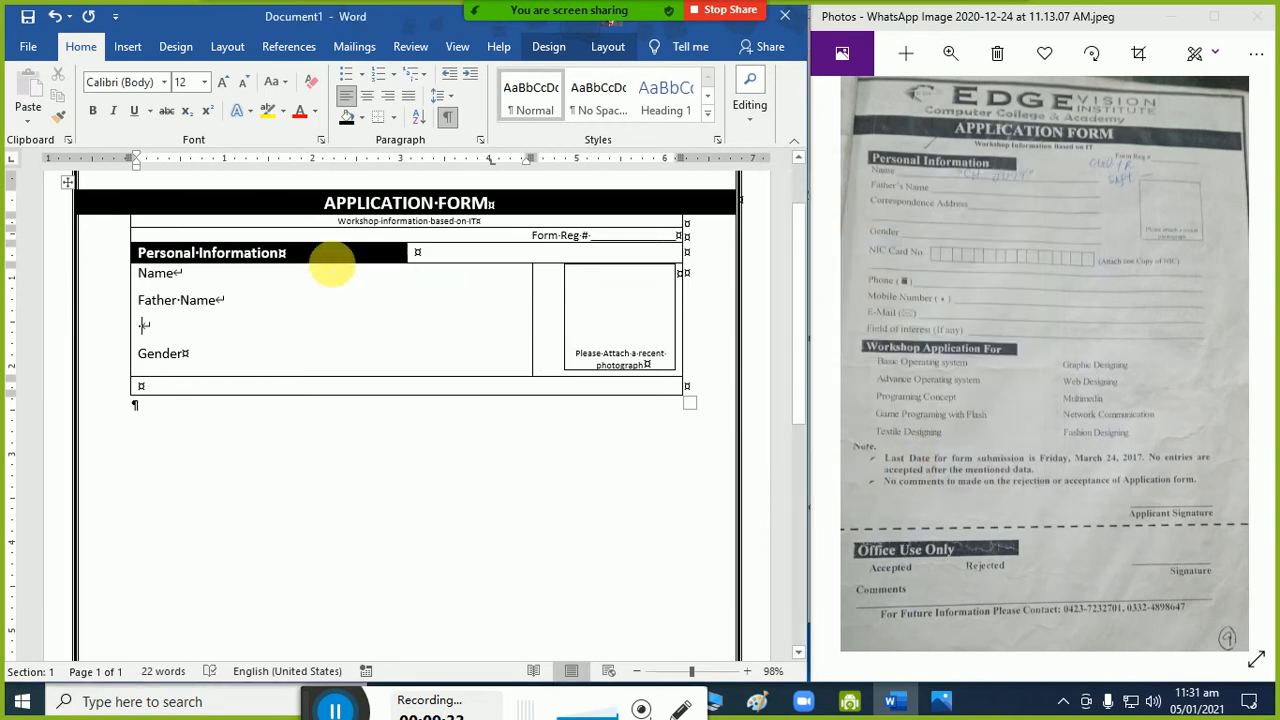
# Add tabbed underline leaders after Name and Father Name, on the blank line, and after Gender.
pyautogui.click(332, 274)
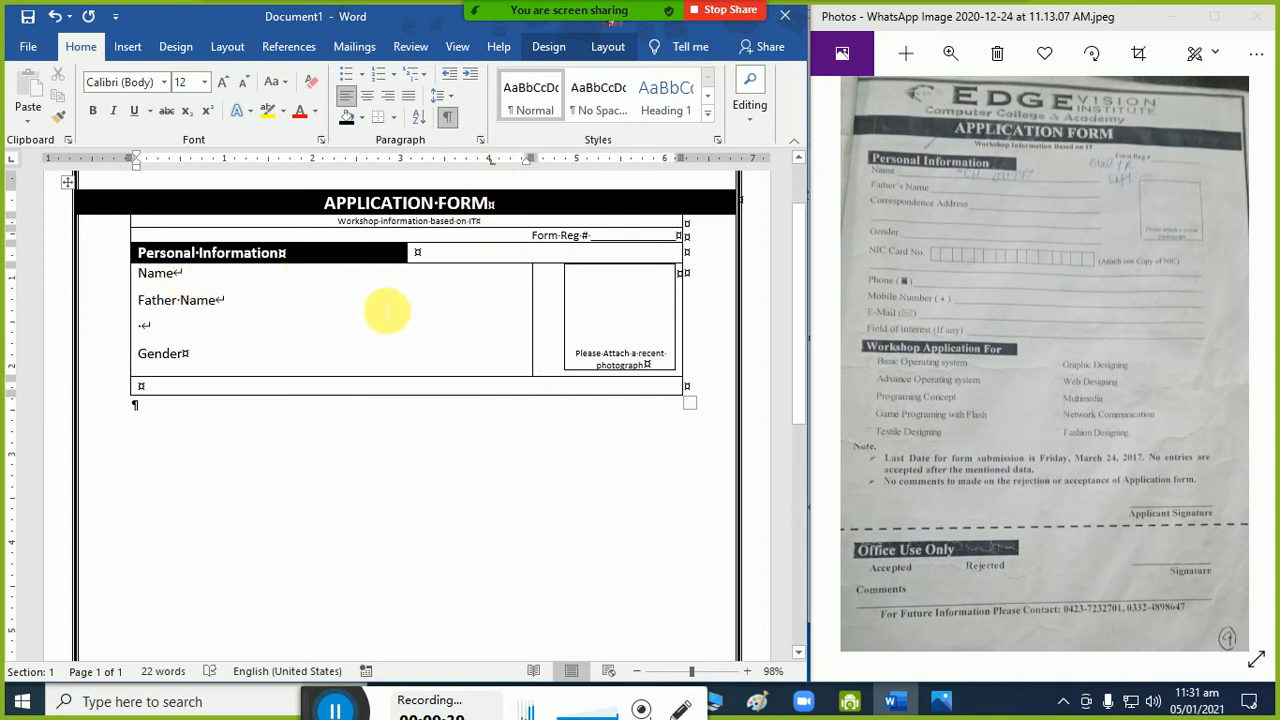
pyautogui.press('Tab')
pyautogui.press('Down')
pyautogui.press('Tab')
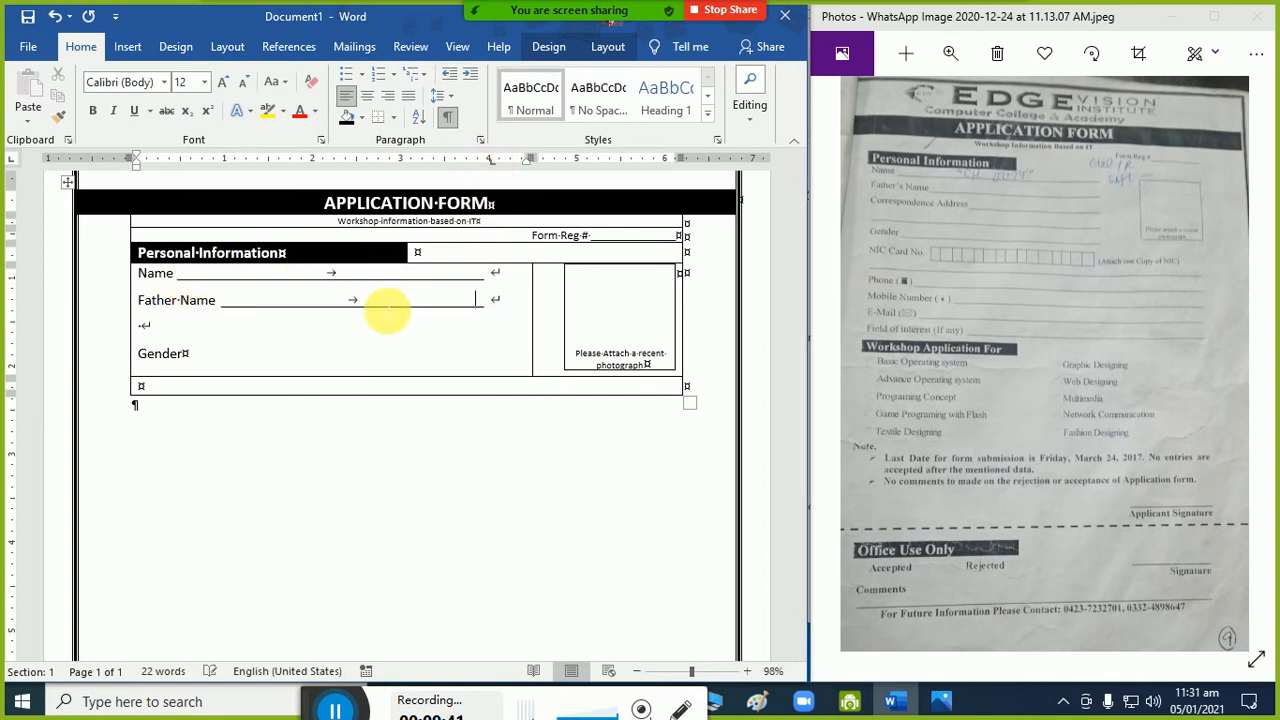
pyautogui.press('Tab')
pyautogui.press('Tab')
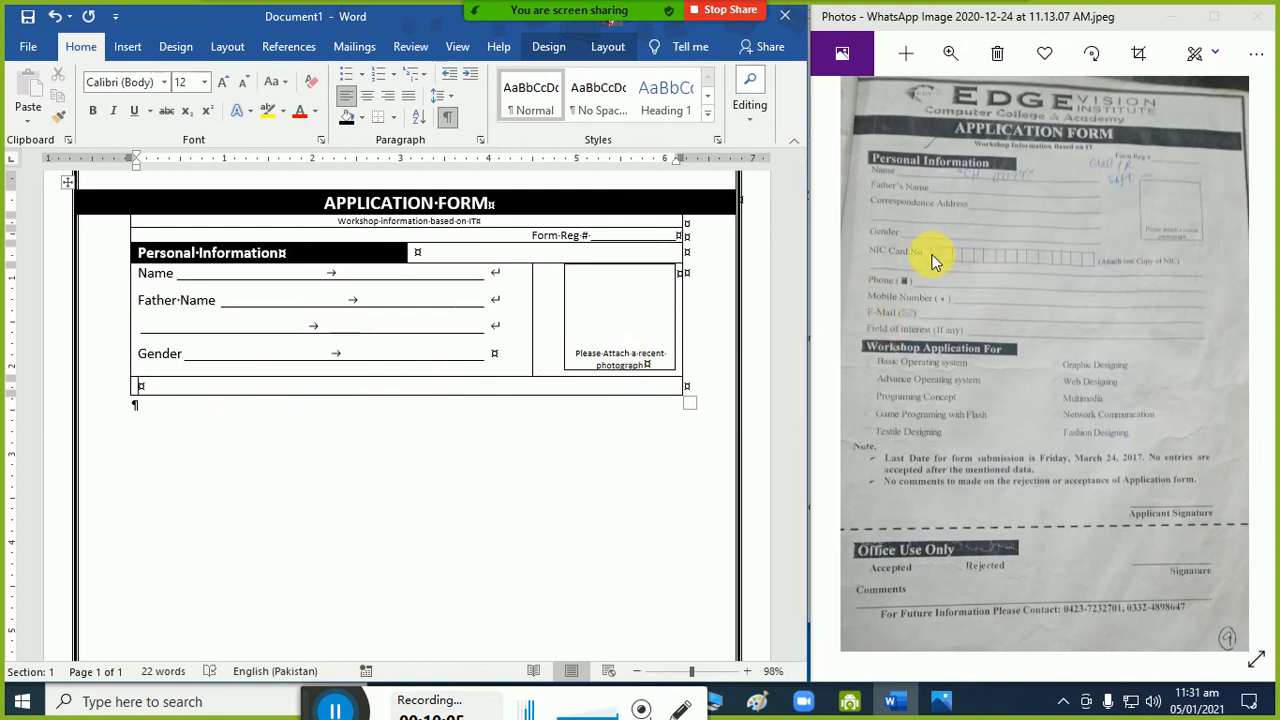
pyautogui.moveTo(315, 707); pyautogui.dragTo(308, 694)
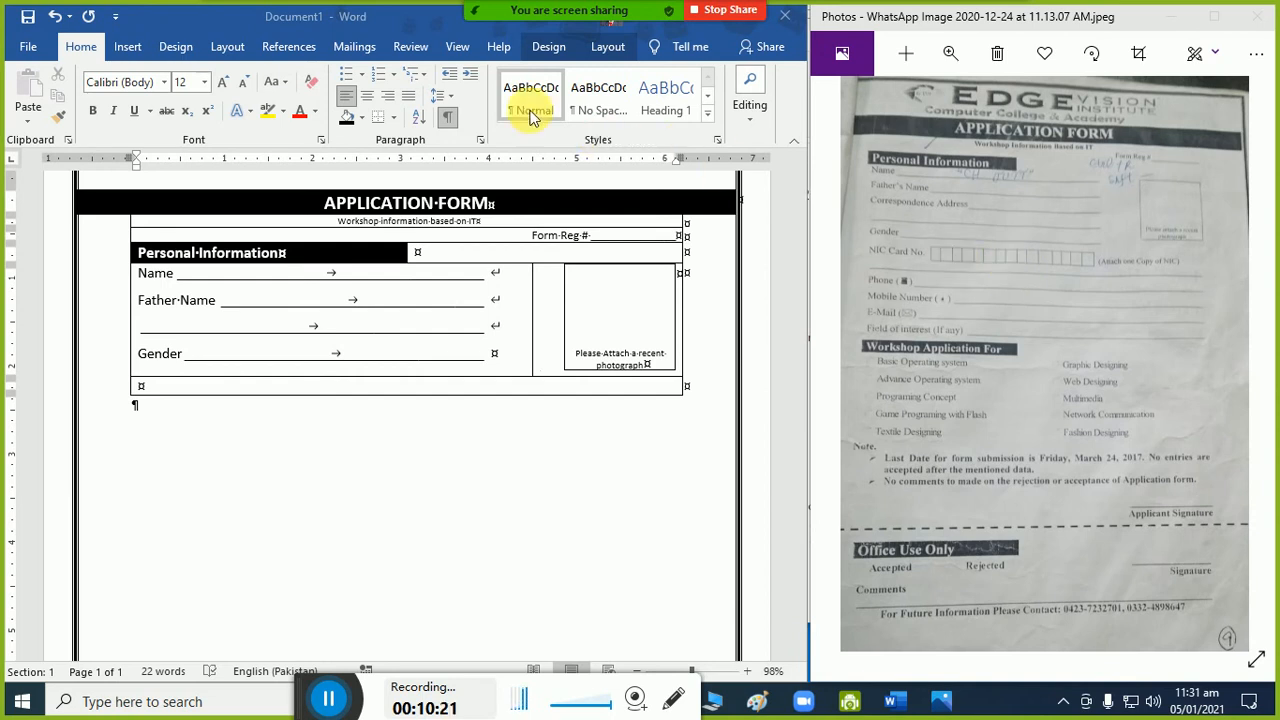
# Split the empty row beneath the Gender and photo box row into three columns and one row.
pyautogui.click(549, 55)
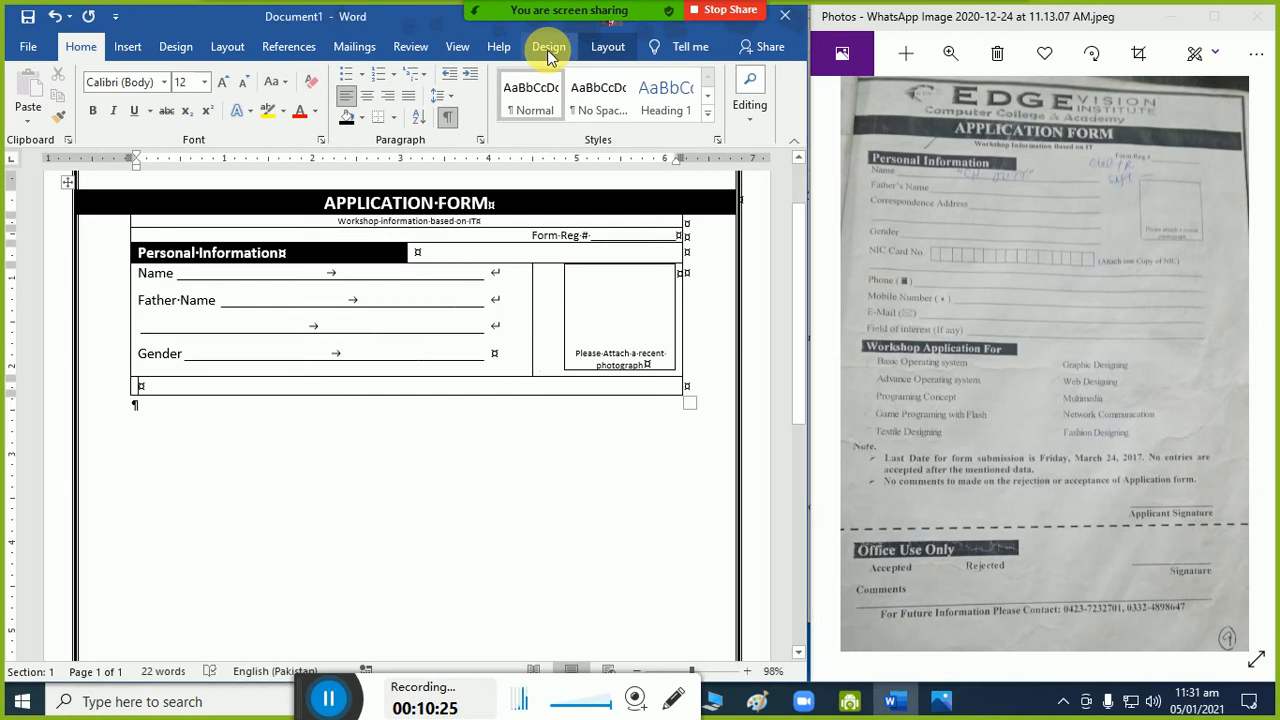
pyautogui.click(607, 46)
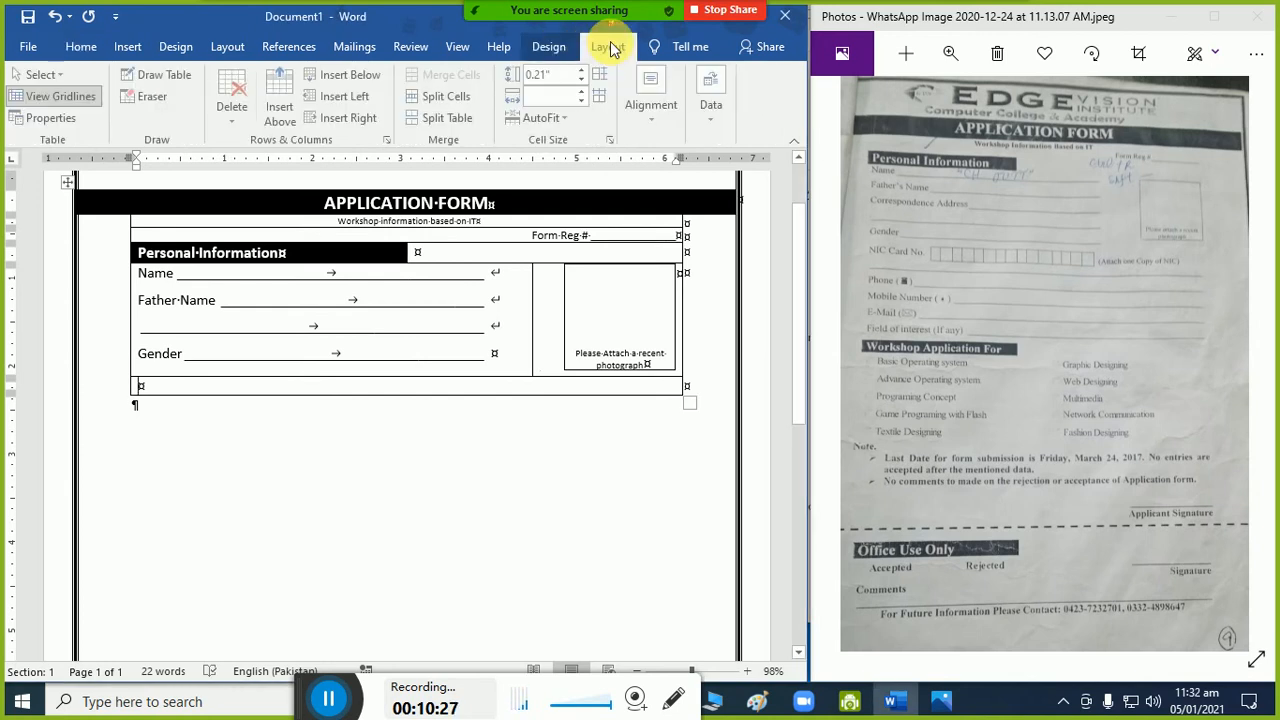
pyautogui.click(437, 100)
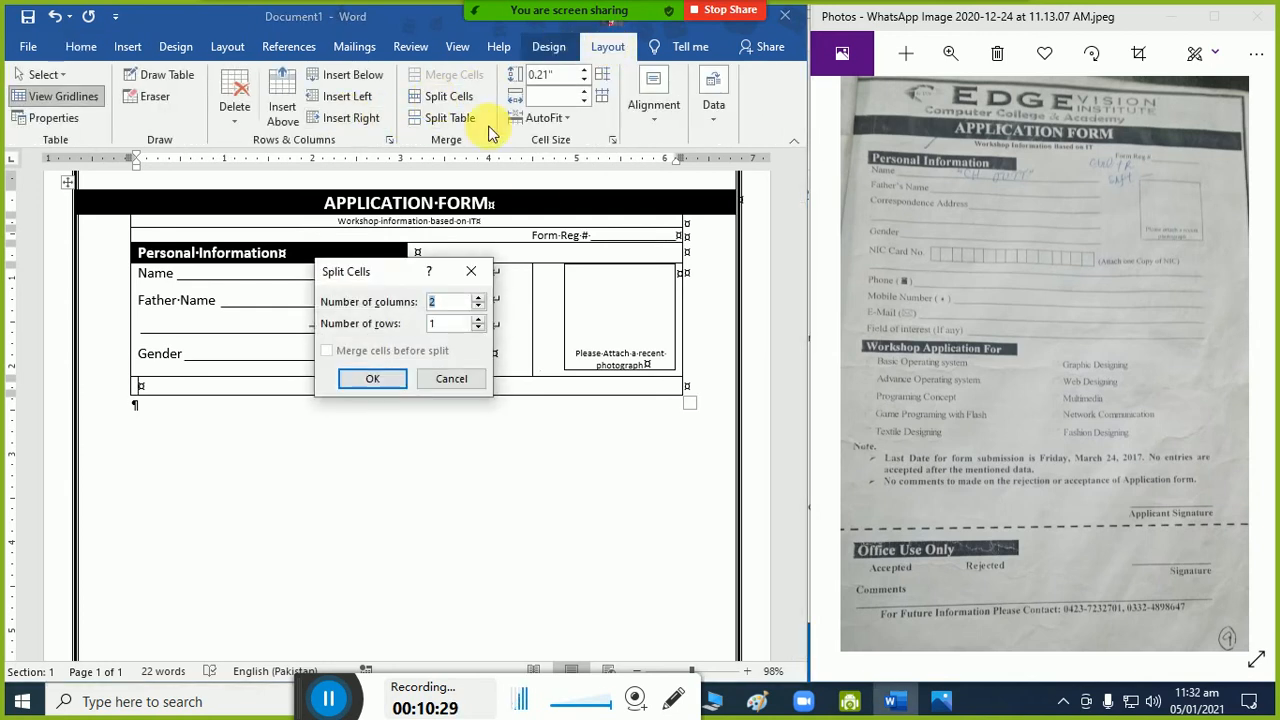
pyautogui.click(479, 299)
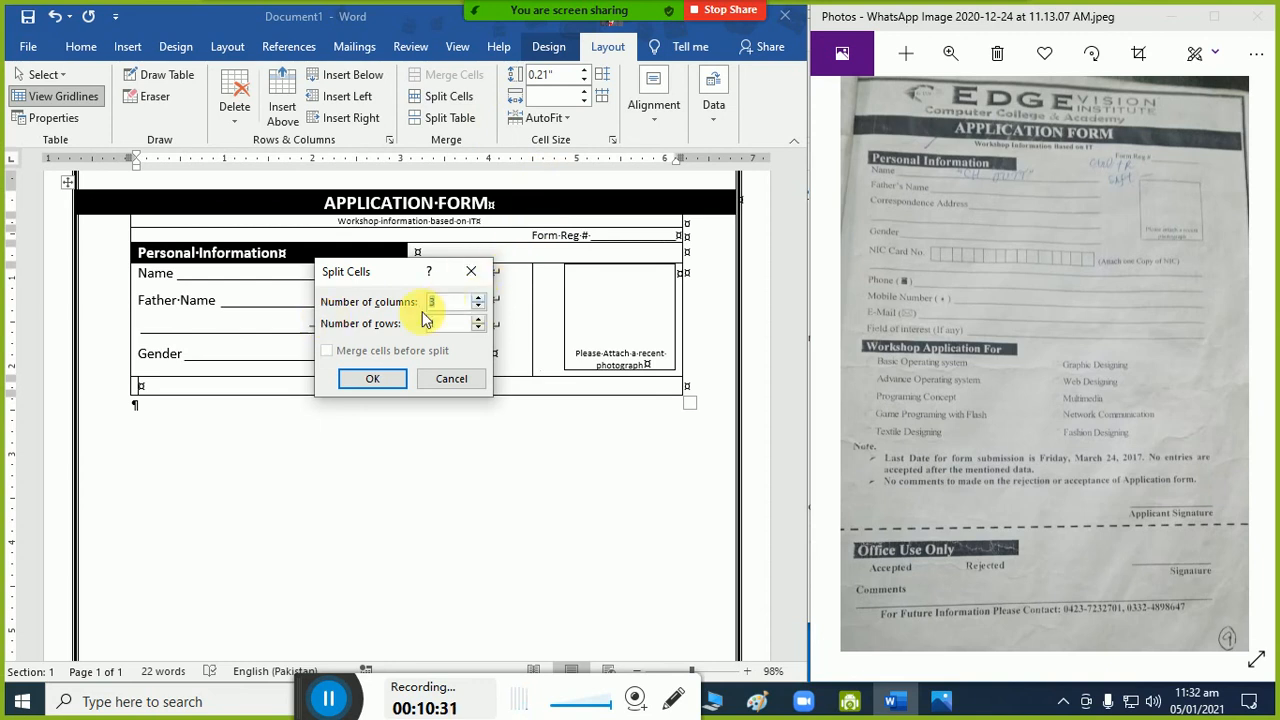
pyautogui.click(385, 378)
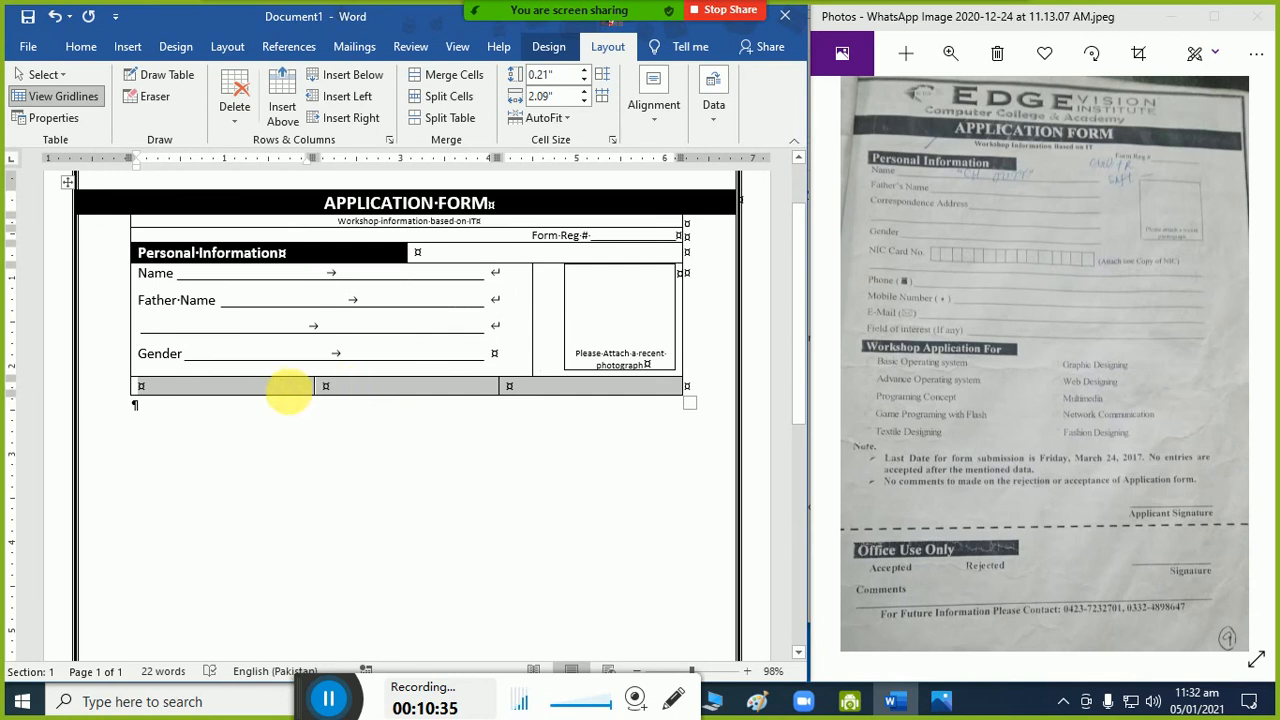
# Enter "NIC Card No." in the first cell of the split row and narrow that cell to fit the label.
pyautogui.click(283, 389)
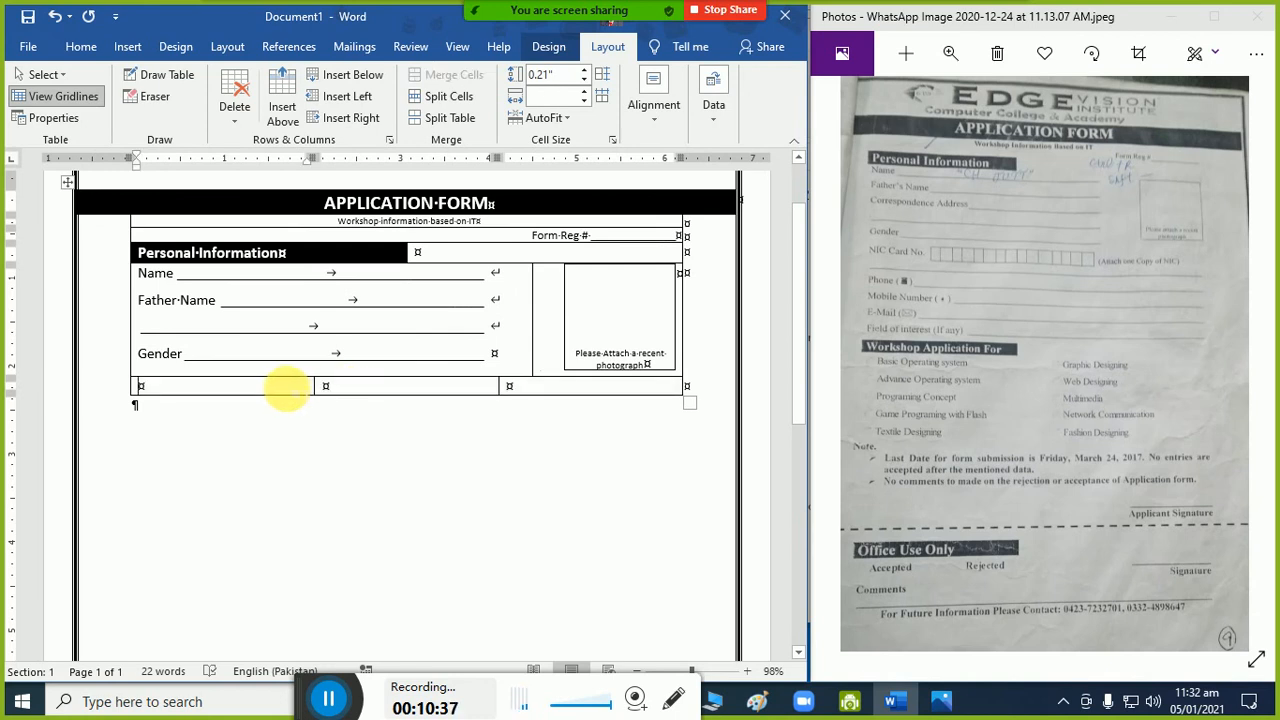
pyautogui.write('NIC Card')
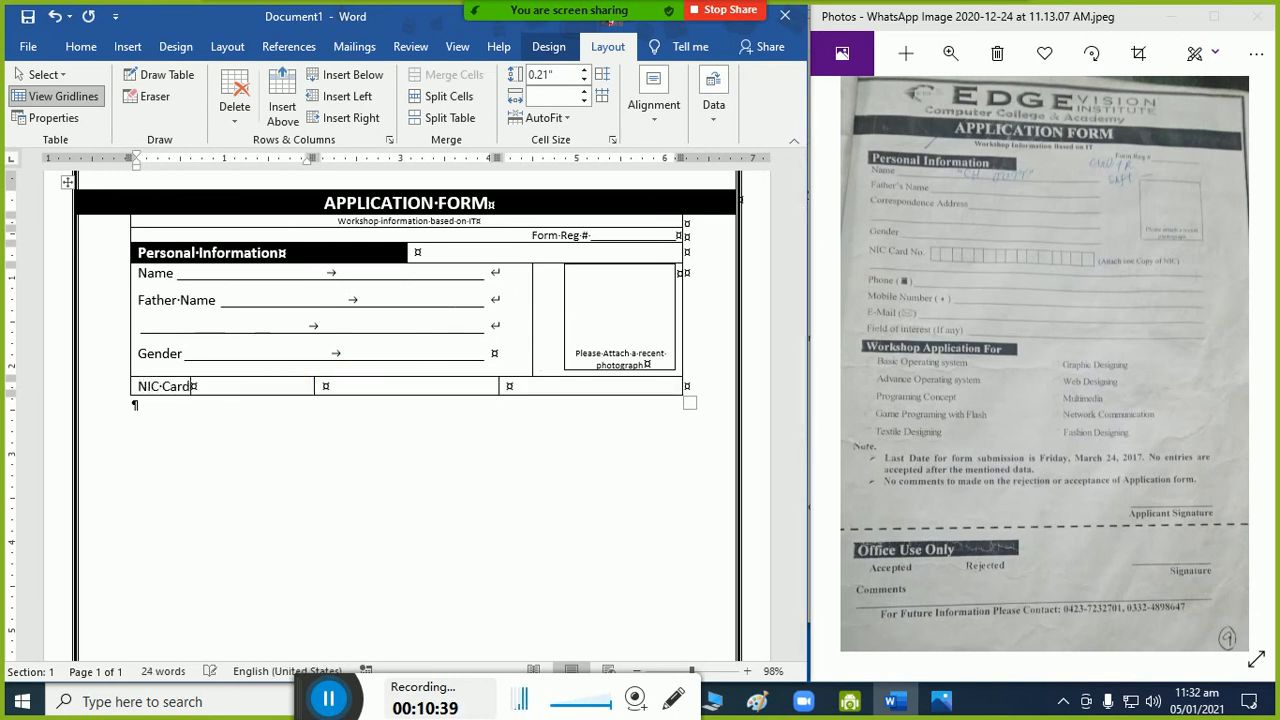
pyautogui.write(' No.')
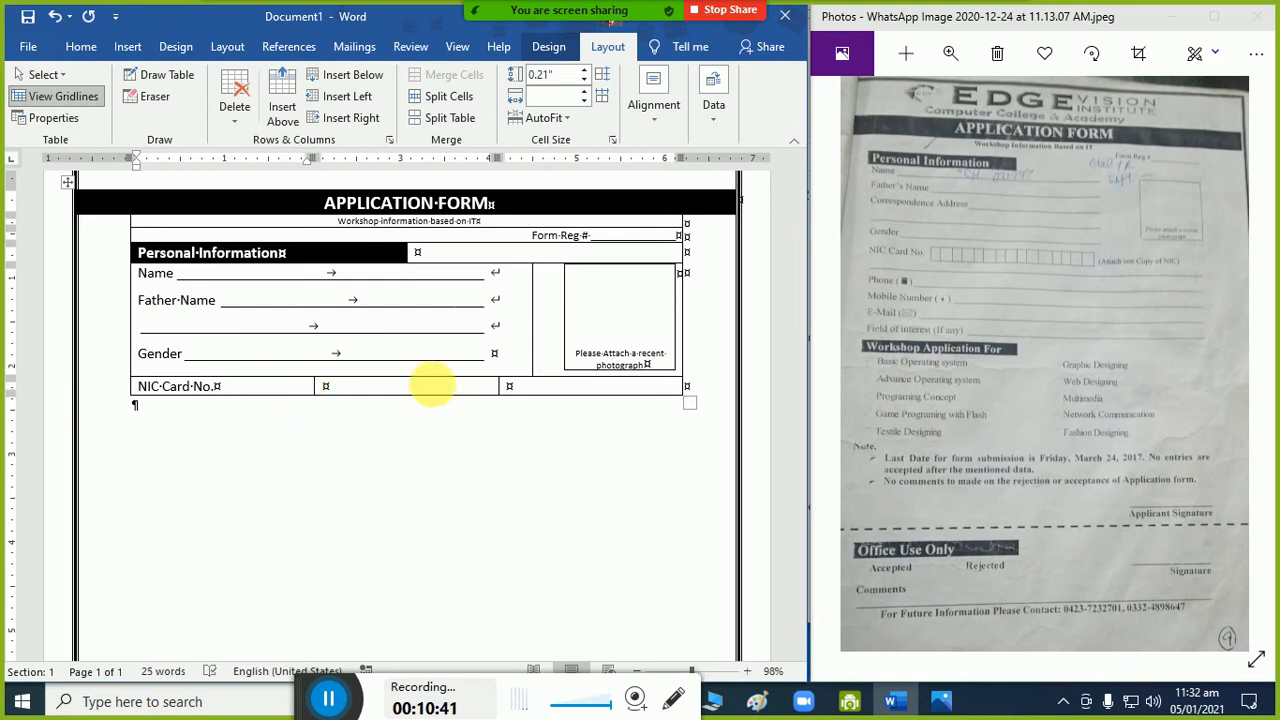
pyautogui.click(311, 386)
pyautogui.moveTo(326, 395); pyautogui.dragTo(245, 402)
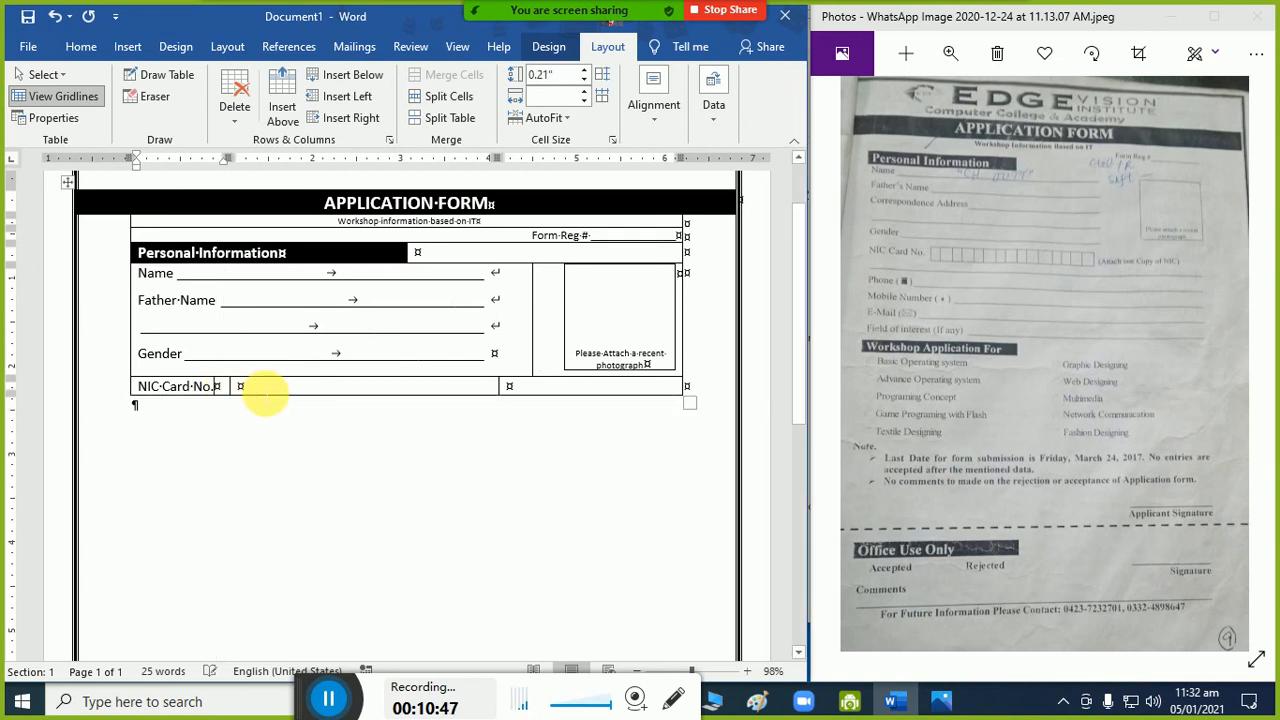
# Widen the cell after NIC Card No. slightly and fill it with a nested row of small digit boxes using a plus-and-hyphen AutoFormat pattern.
pyautogui.click(261, 390)
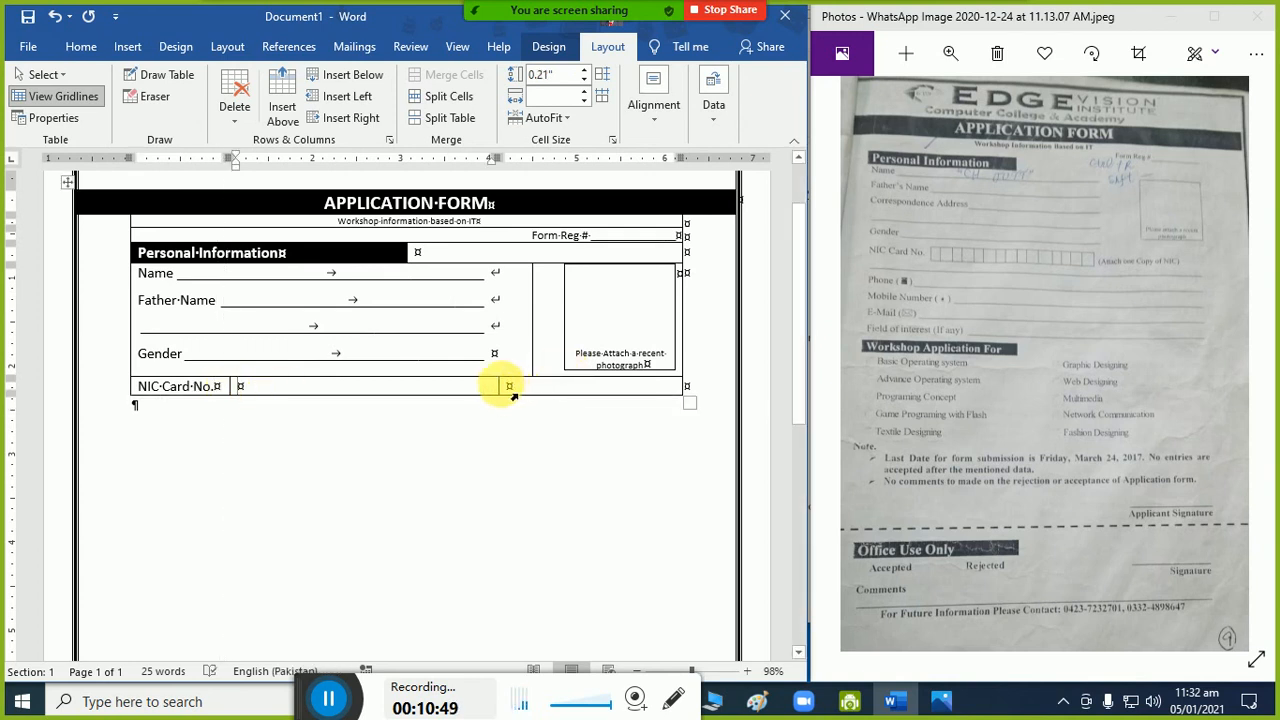
pyautogui.moveTo(520, 397)
pyautogui.mouseDown()
pyautogui.moveTo(556, 398)
pyautogui.moveTo(512, 401)
pyautogui.mouseUp()
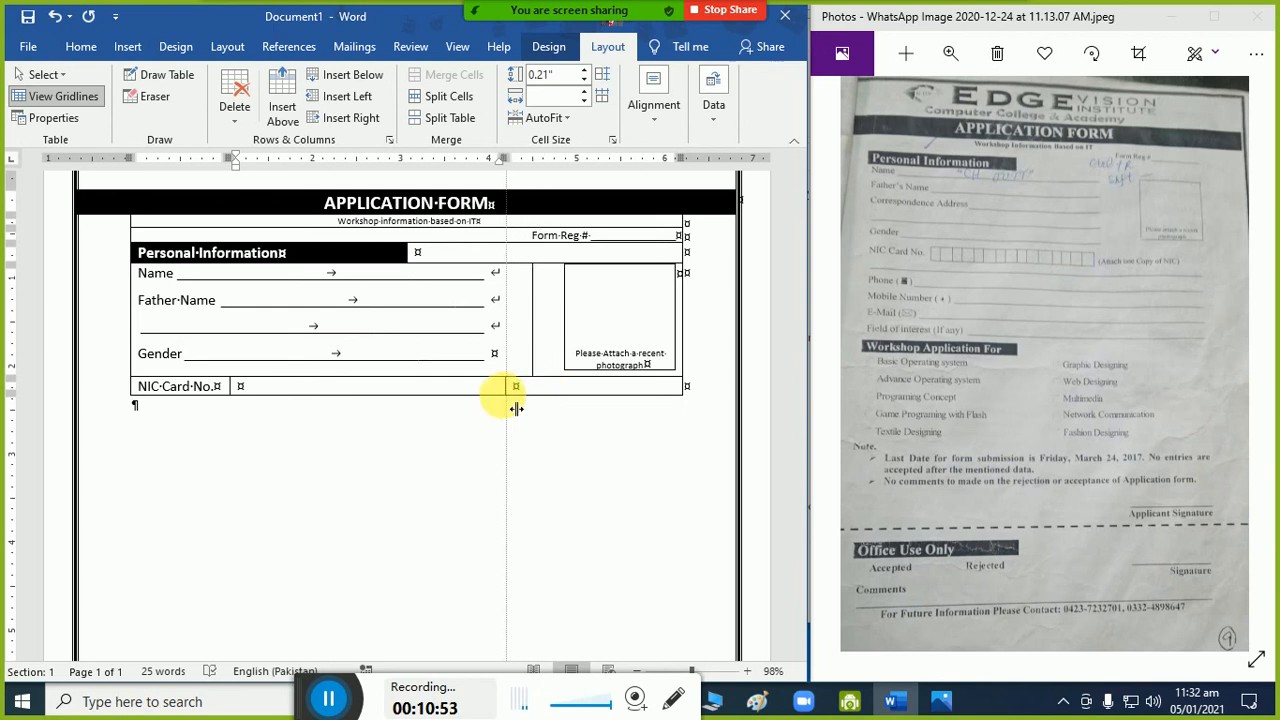
pyautogui.write('+')
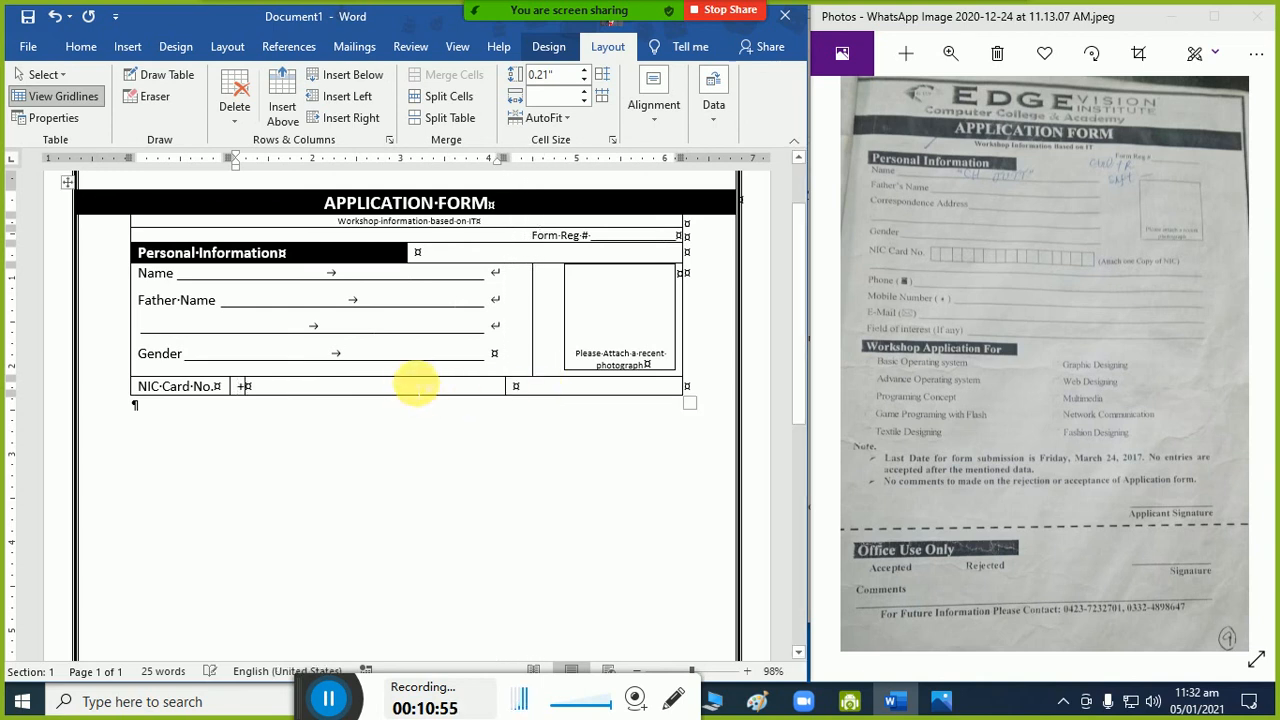
pyautogui.write('-+-+')
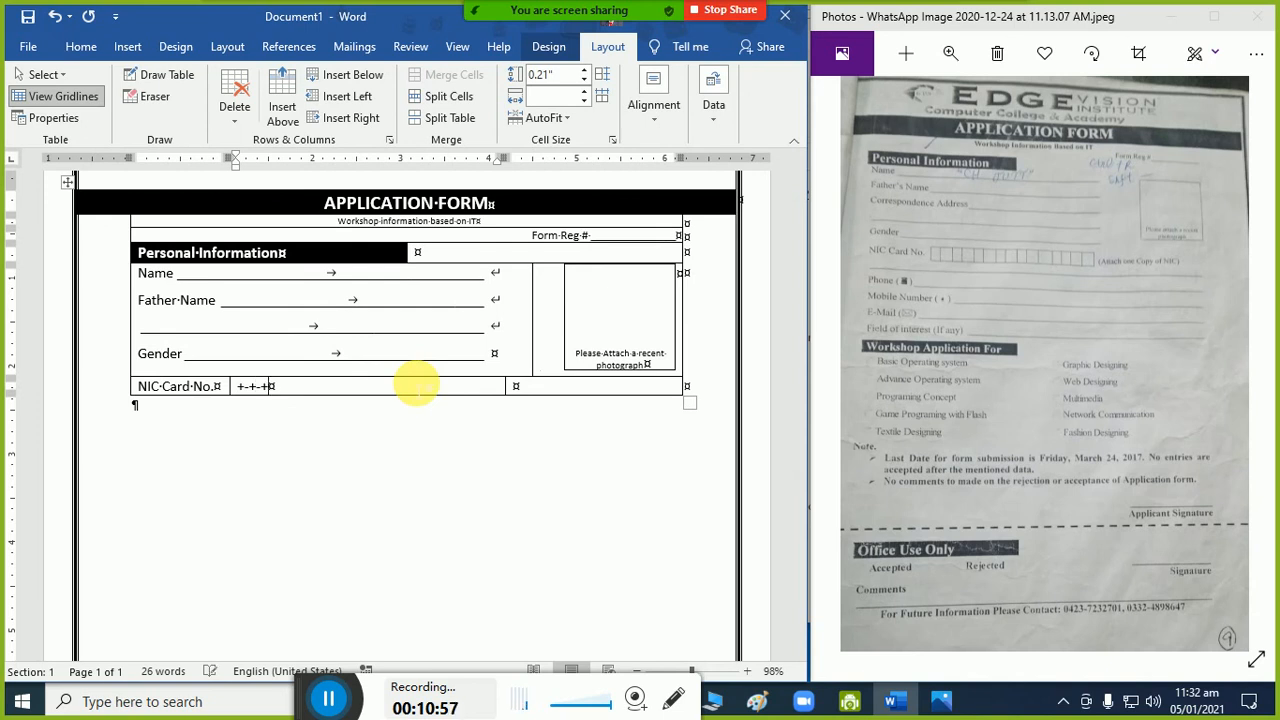
pyautogui.write('-+-+-+-+-+-+-+-+')
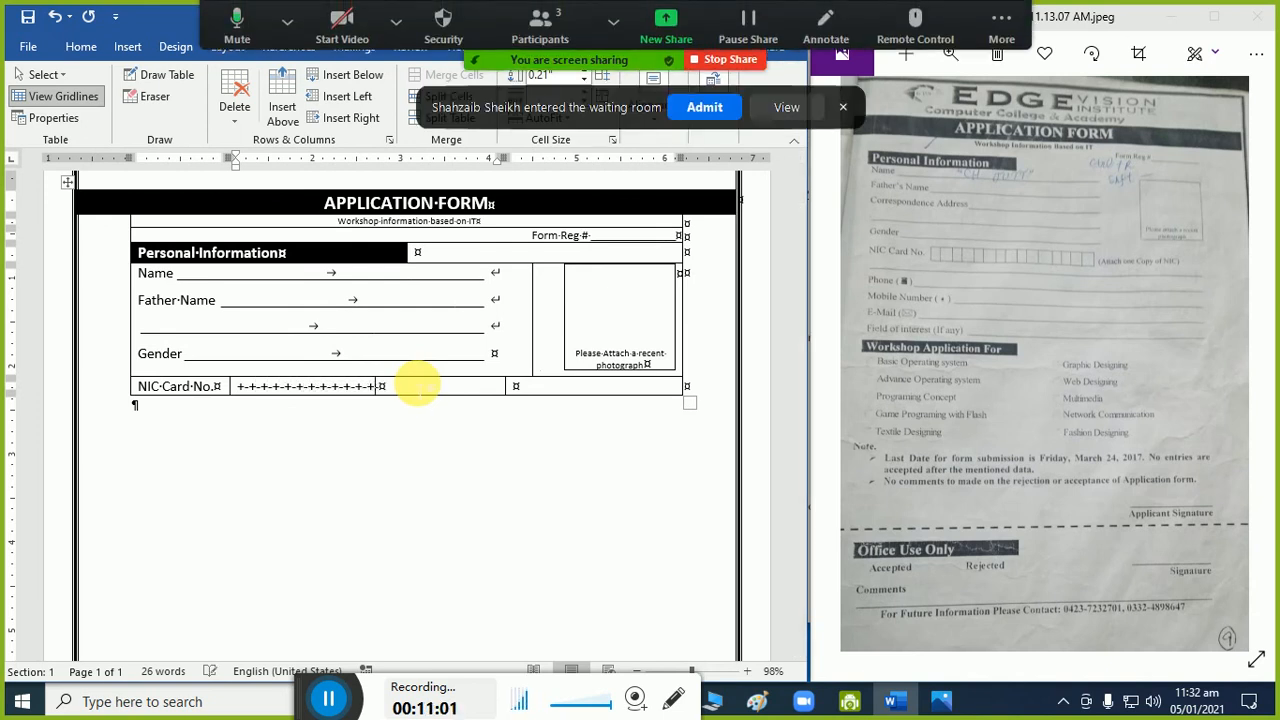
pyautogui.write('-+-+-+-+-+-+')
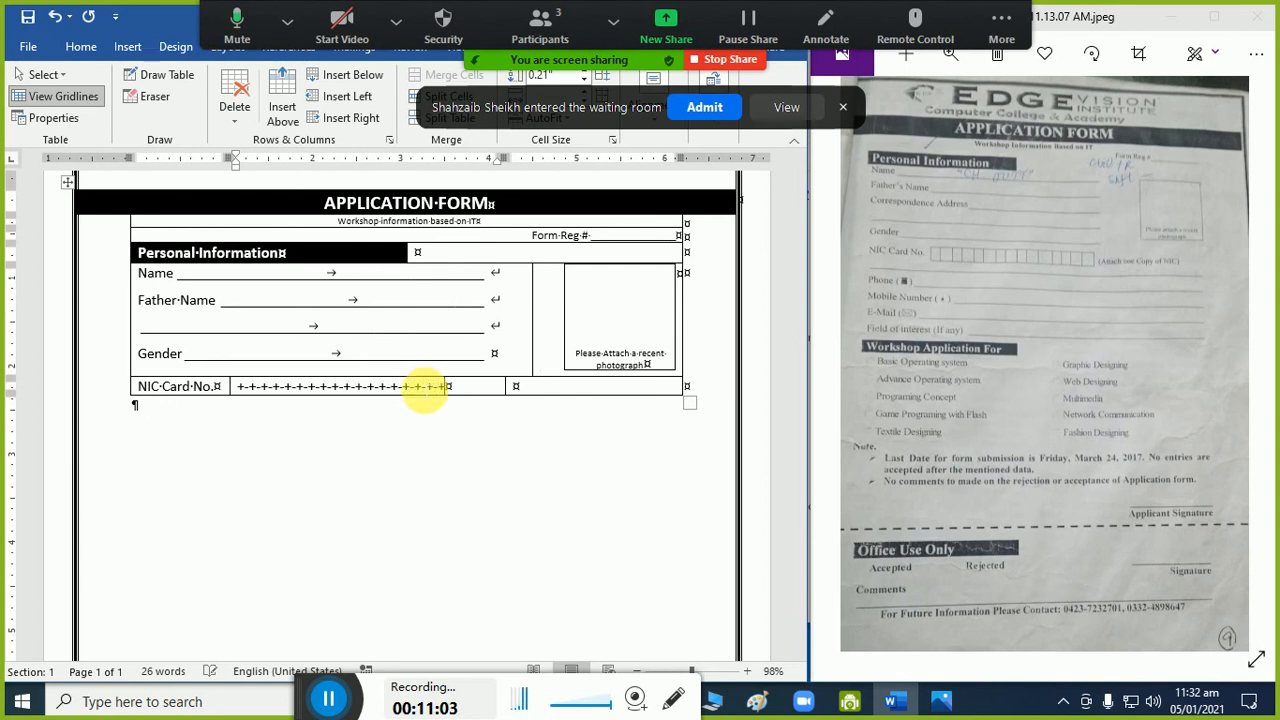
pyautogui.click(690, 107)
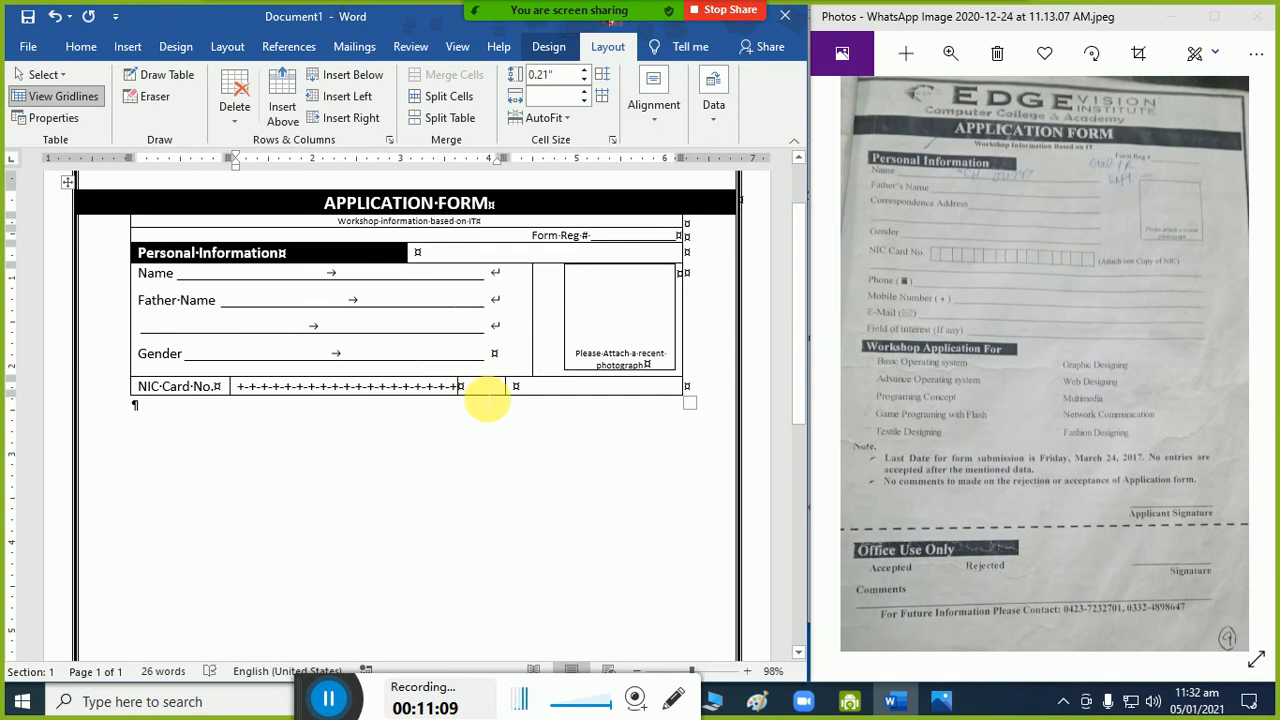
pyautogui.press('Return')
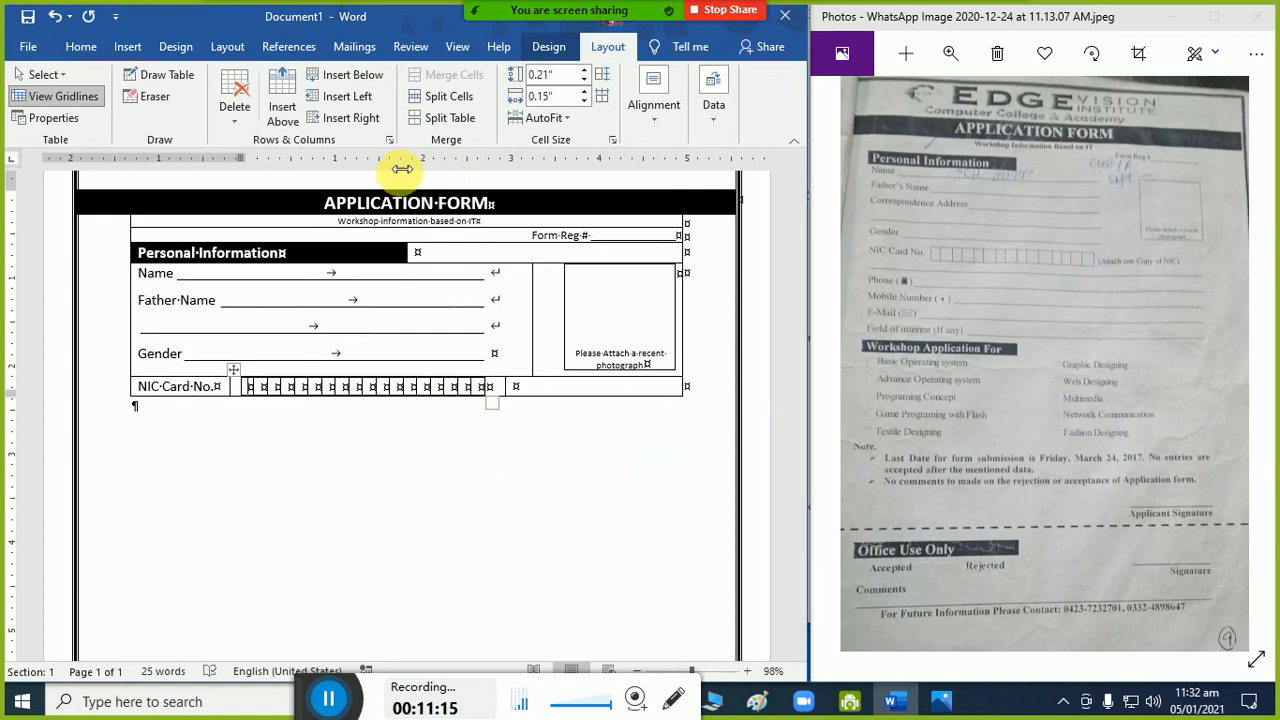
pyautogui.click(81, 47)
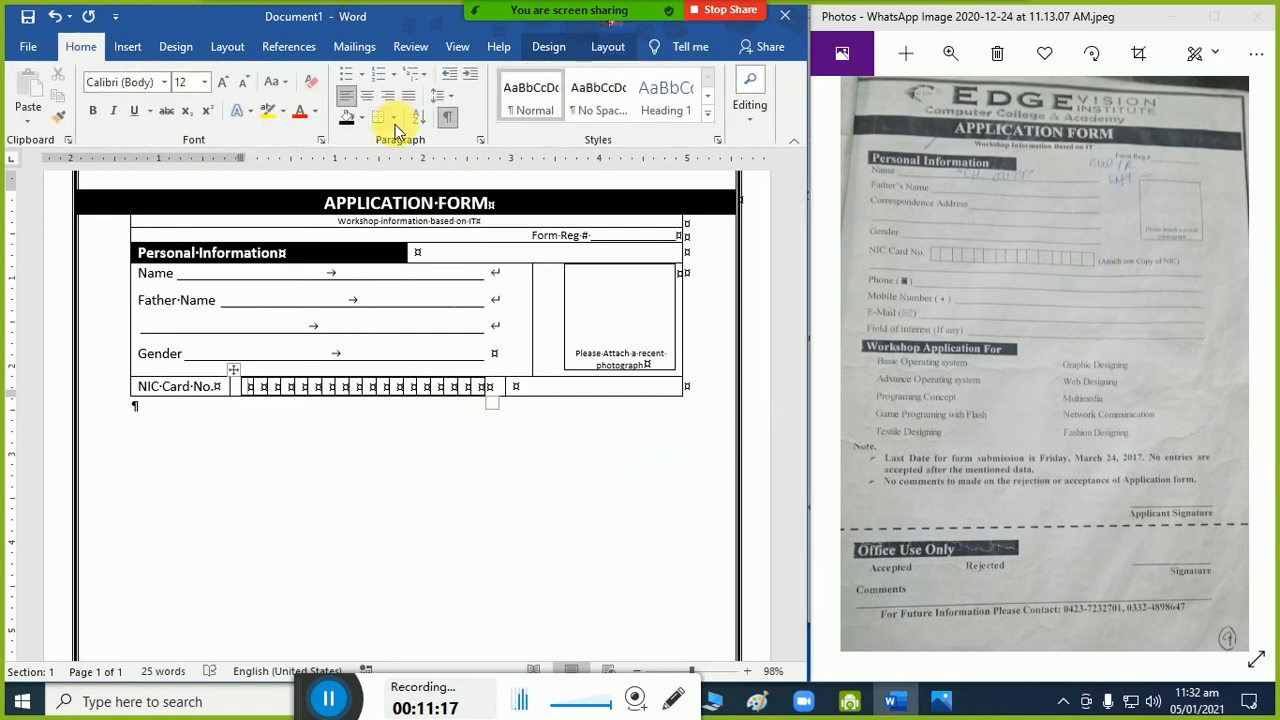
pyautogui.click(480, 140)
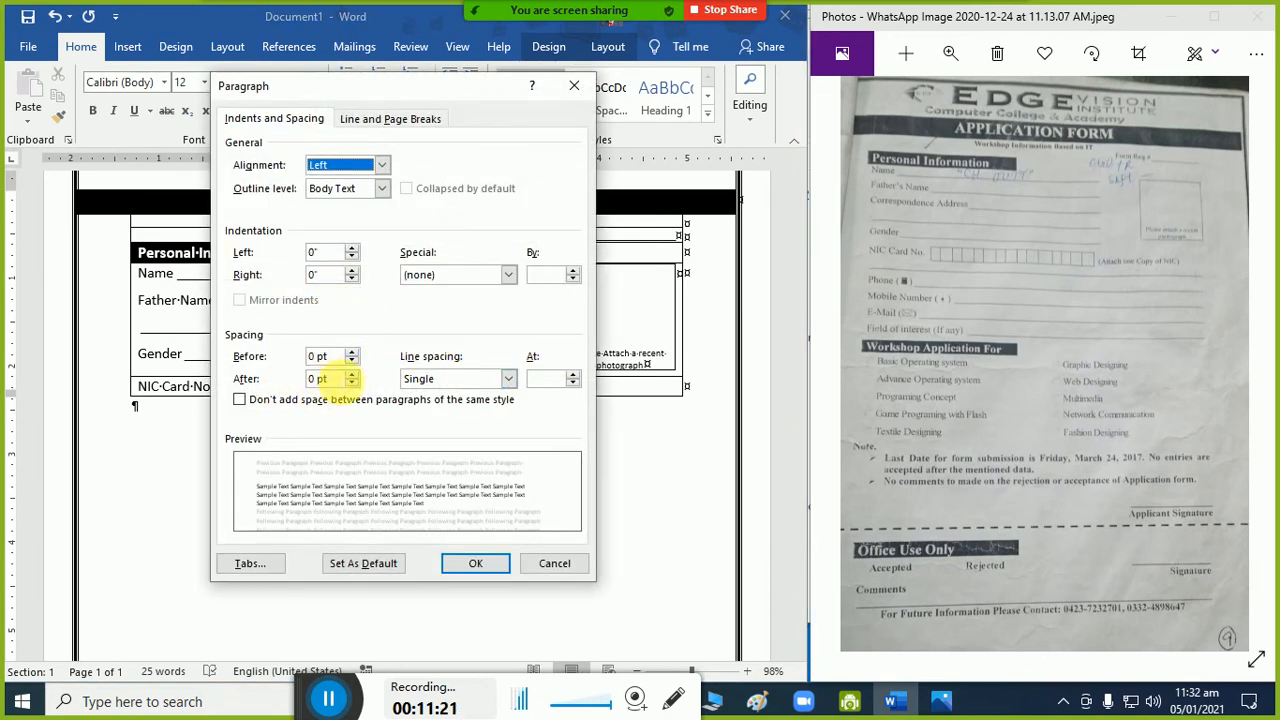
pyautogui.press('Escape')
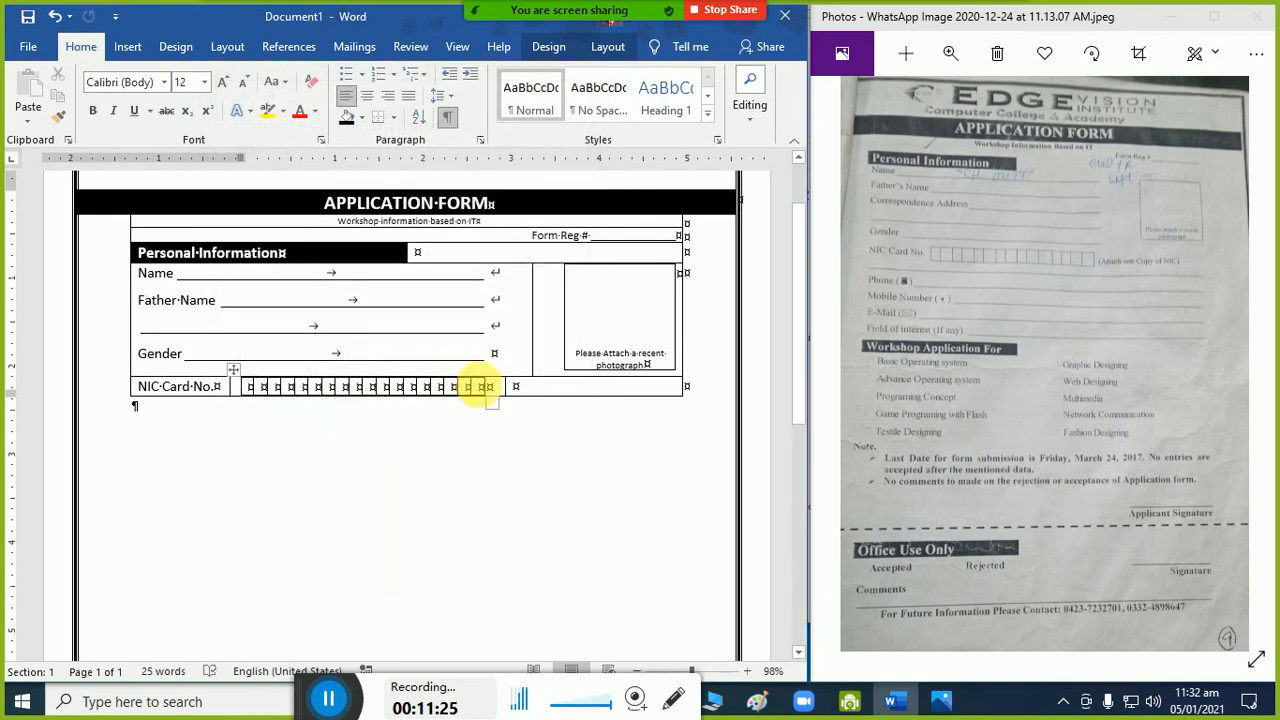
# Enter "(Attach one copy of NIC)" in the last cell of the NIC Card No. row.
pyautogui.click(522, 390)
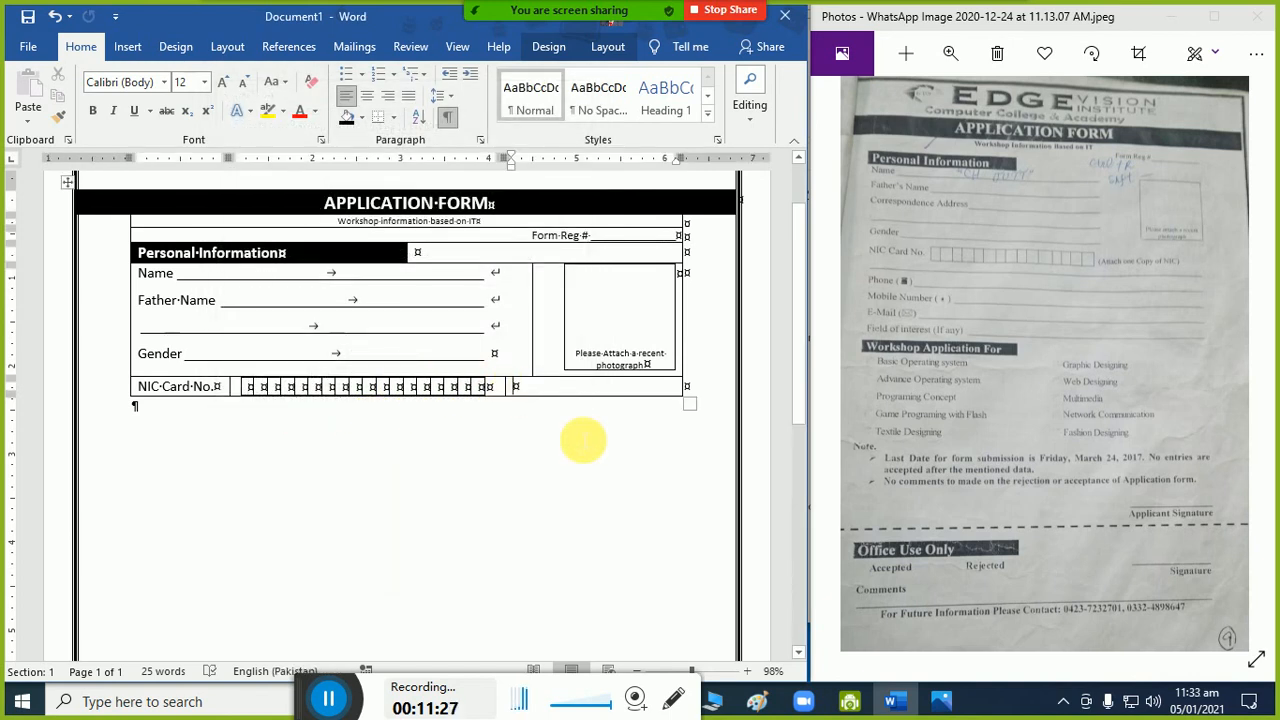
pyautogui.write('*')
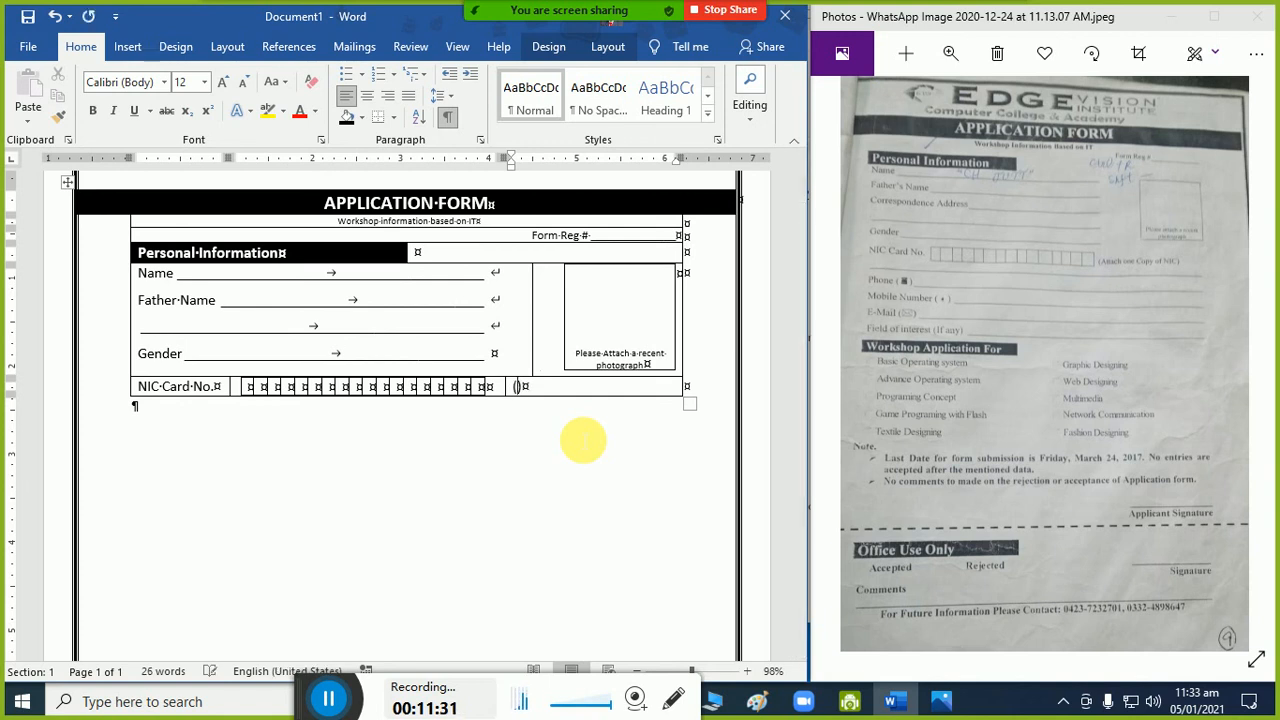
pyautogui.write('Attach one copy ')
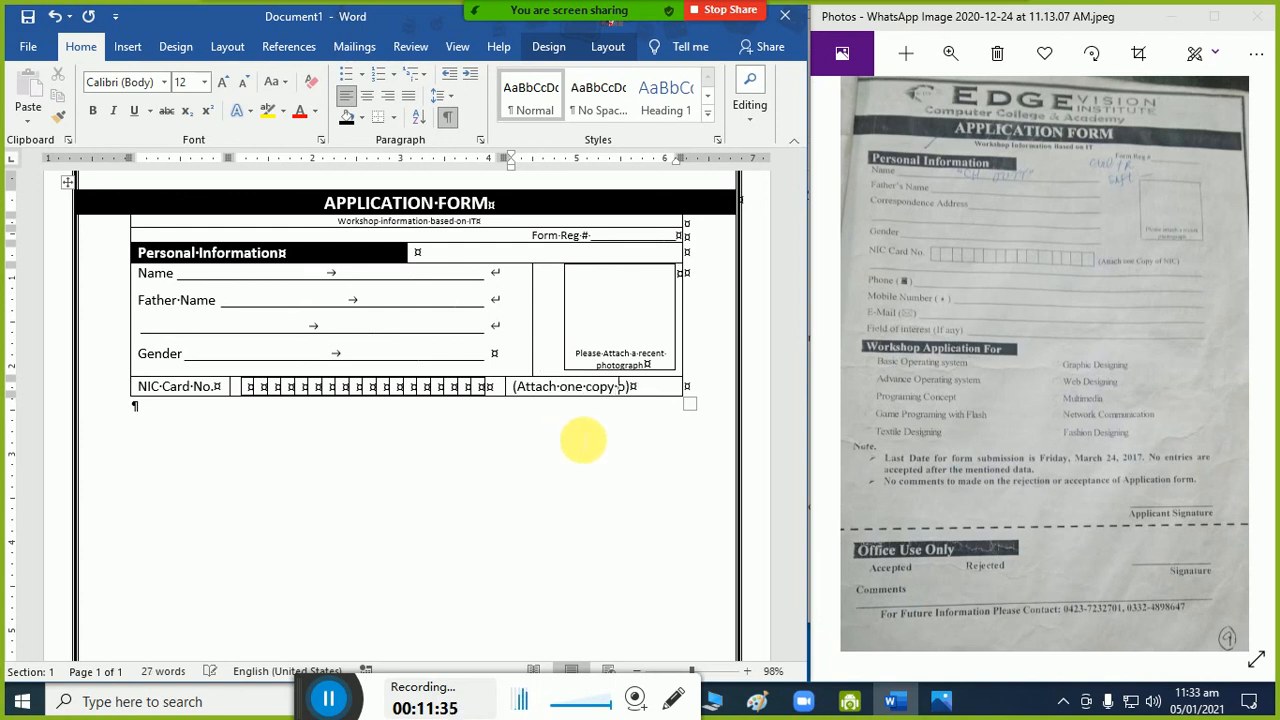
pyautogui.write('of NIC')
# Reduce the font size of the "(Attach one copy of NIC)" note to 9 pt.
pyautogui.hotkey('ctrl', 'shift', 'Left')
pyautogui.hotkey('ctrl', 'shift', 'Left')
pyautogui.hotkey('ctrl', 'shift', 'Left')
pyautogui.hotkey('ctrl', 'shift', 'Left')
pyautogui.hotkey('ctrl', 'shift', 'Left')
pyautogui.hotkey('ctrl', 'shift', 'Left')
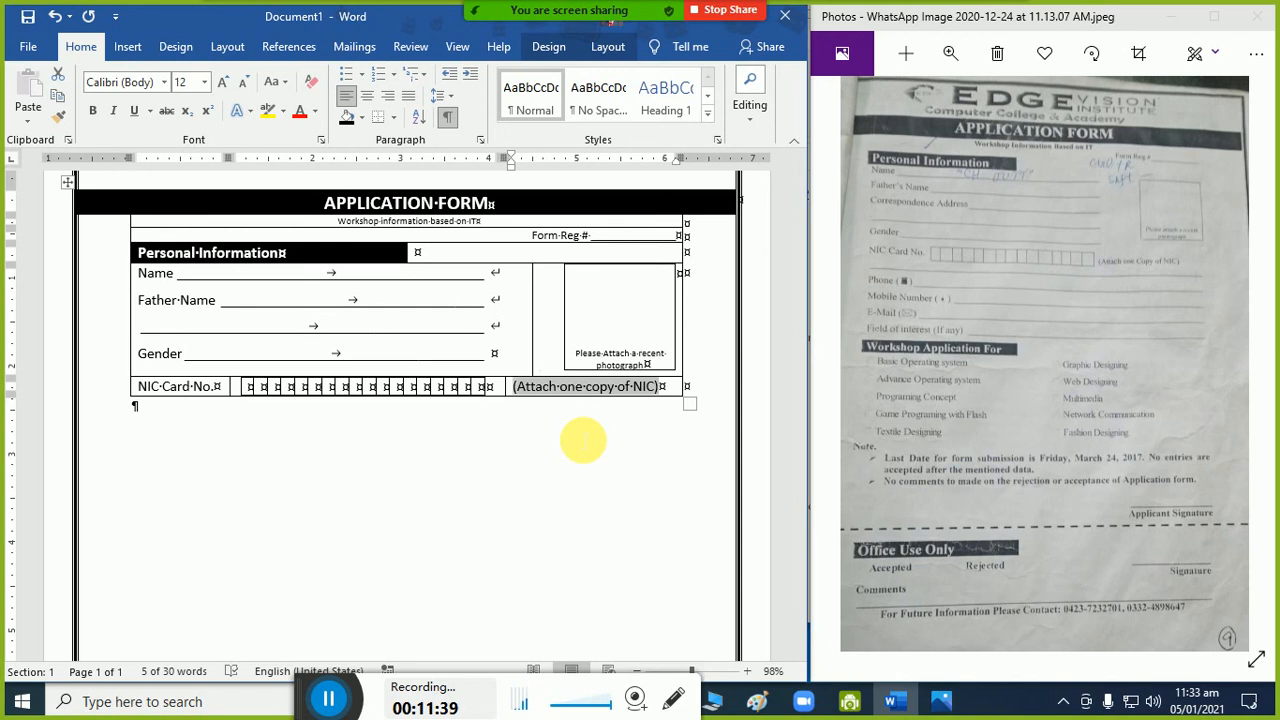
pyautogui.hotkey('ctrl', 'shift', ',')
pyautogui.hotkey('ctrl', 'shift', ',')
pyautogui.hotkey('ctrl', 'shift', ',')
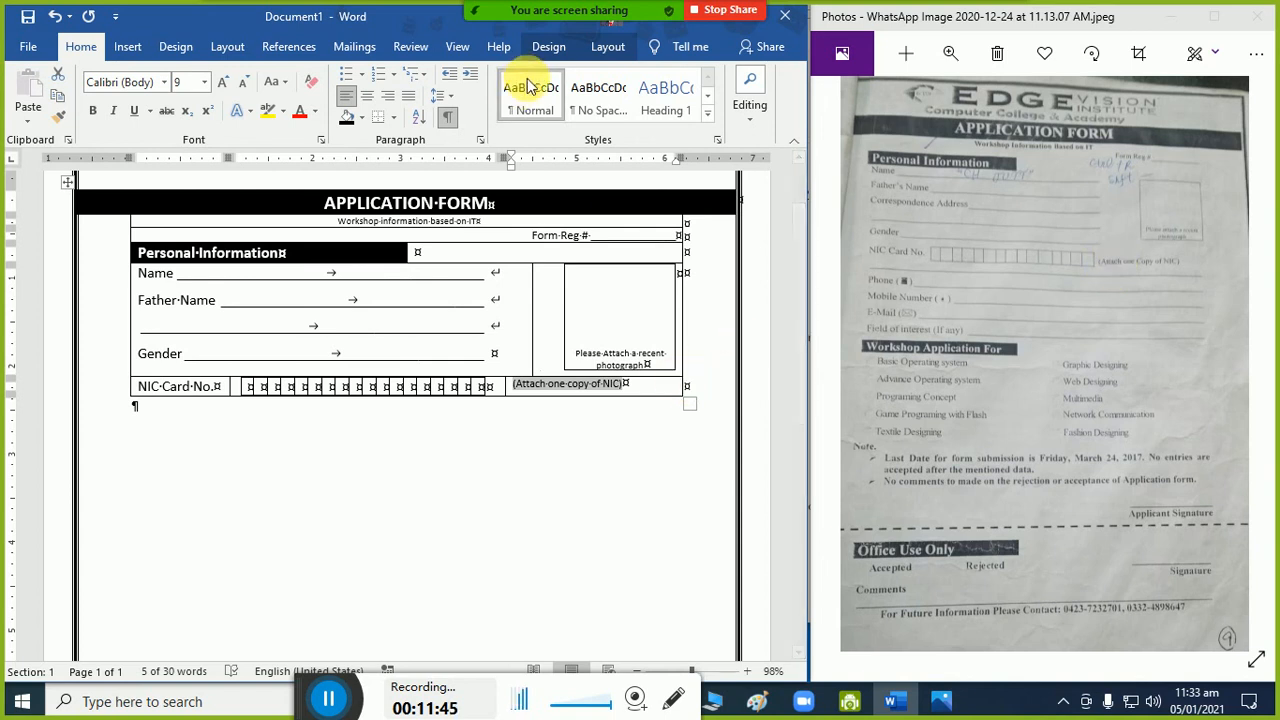
# Align the "(Attach one copy of NIC)" note to the bottom left of its cell.
pyautogui.click(596, 52)
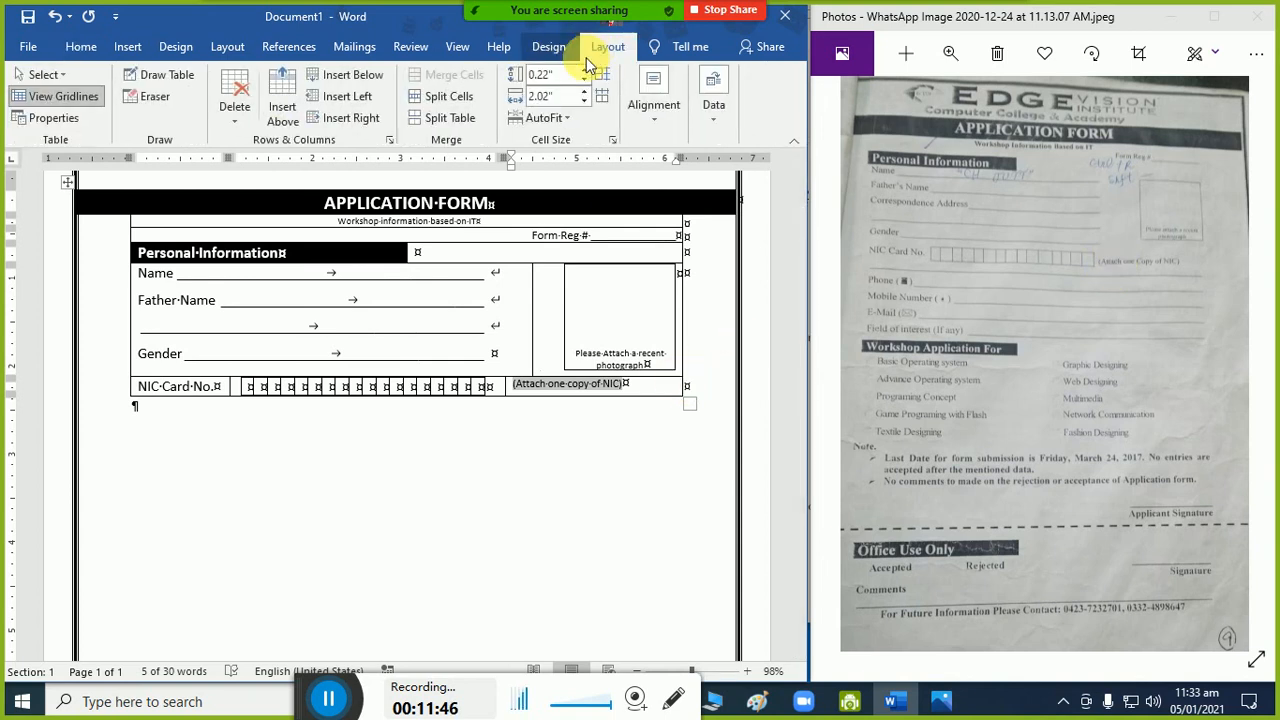
pyautogui.click(648, 112)
pyautogui.click(636, 205)
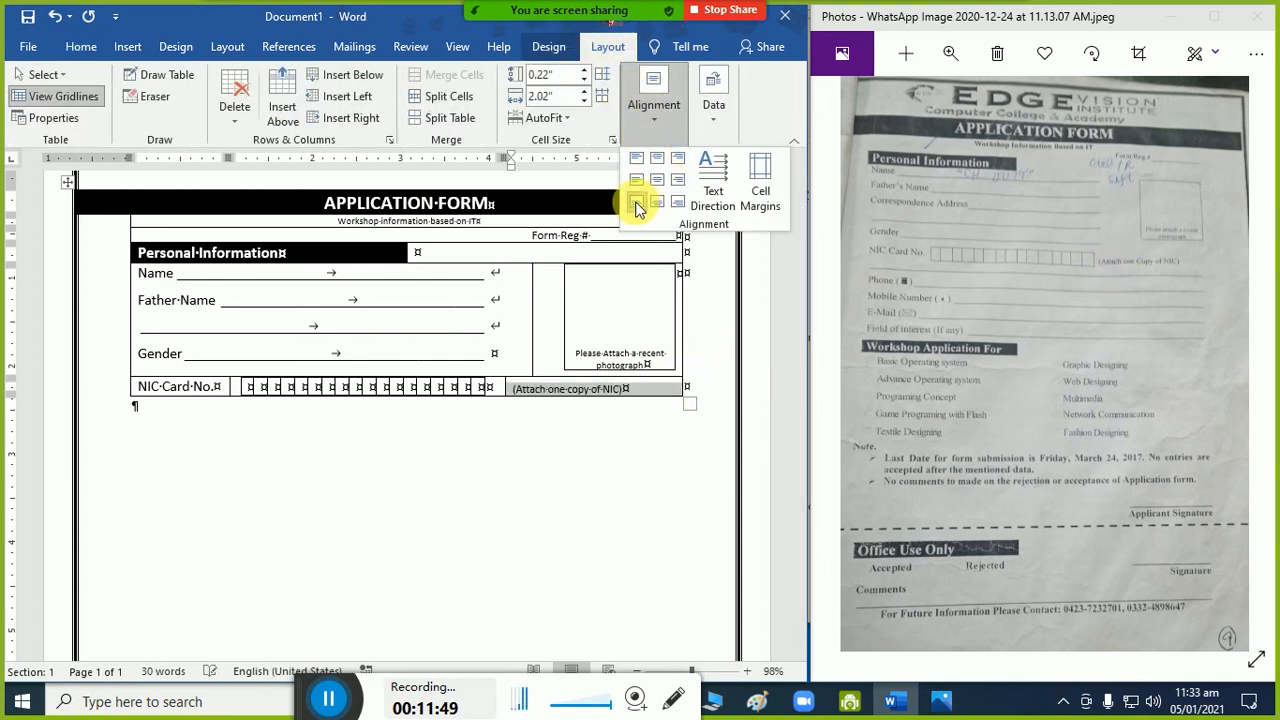
# Try to insert a table with one column and one row directly beneath the NIC Card No. row, and undo it.
pyautogui.click(669, 412)
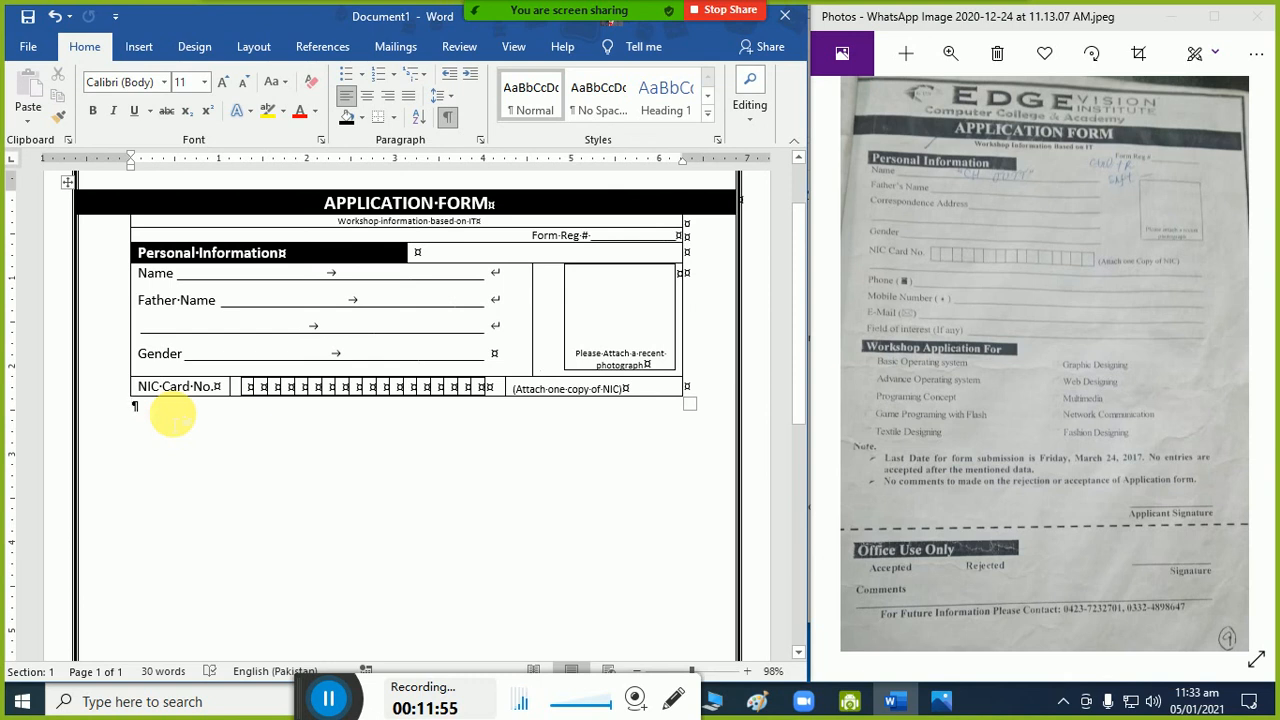
pyautogui.click(138, 47)
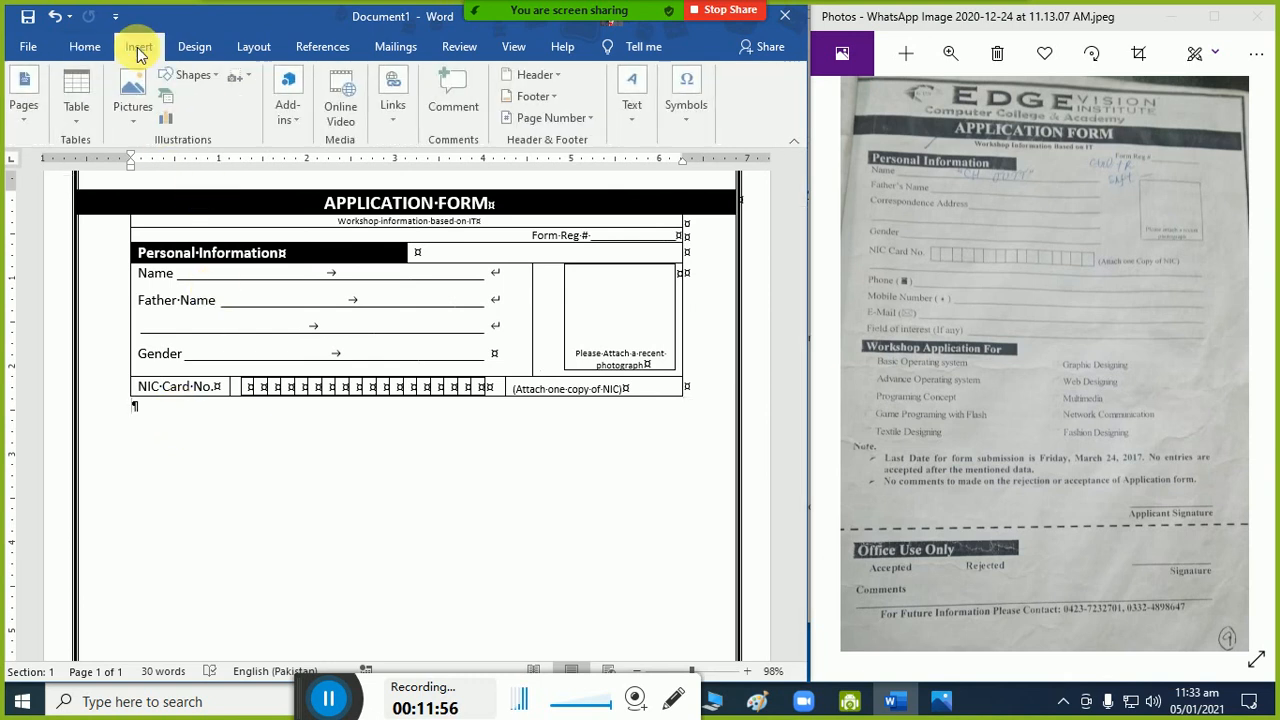
pyautogui.click(88, 108)
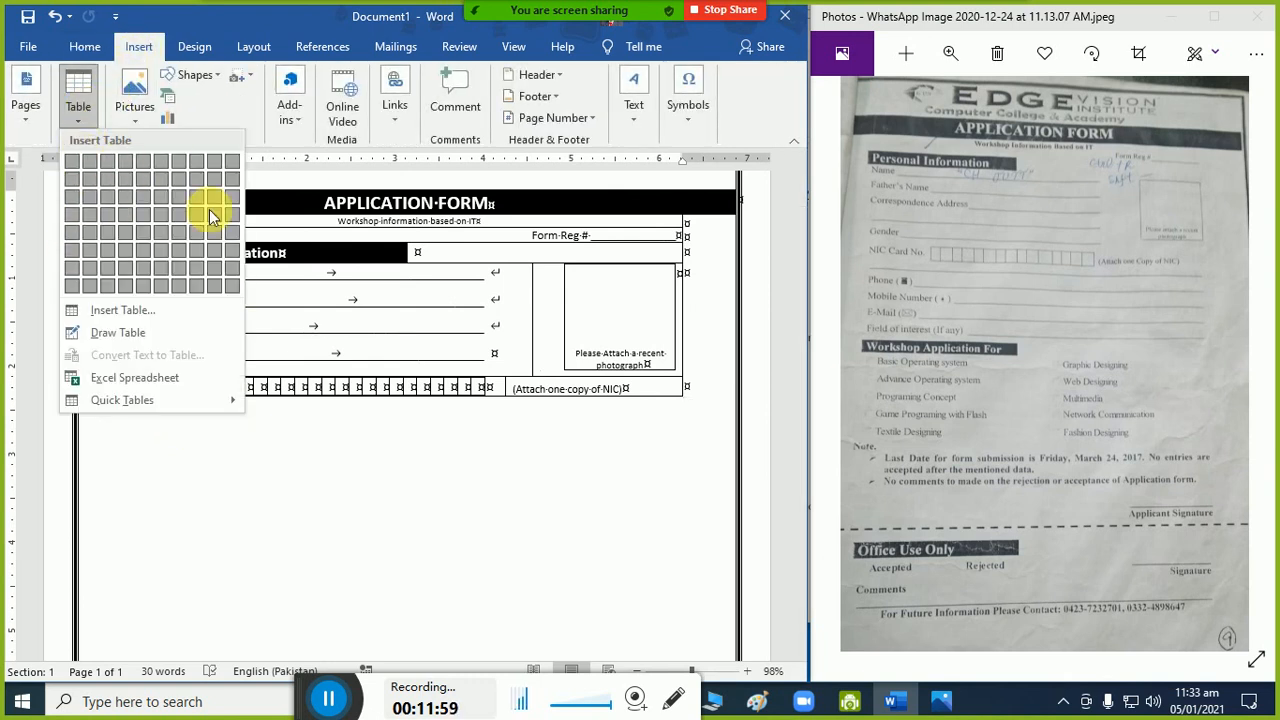
pyautogui.click(128, 310)
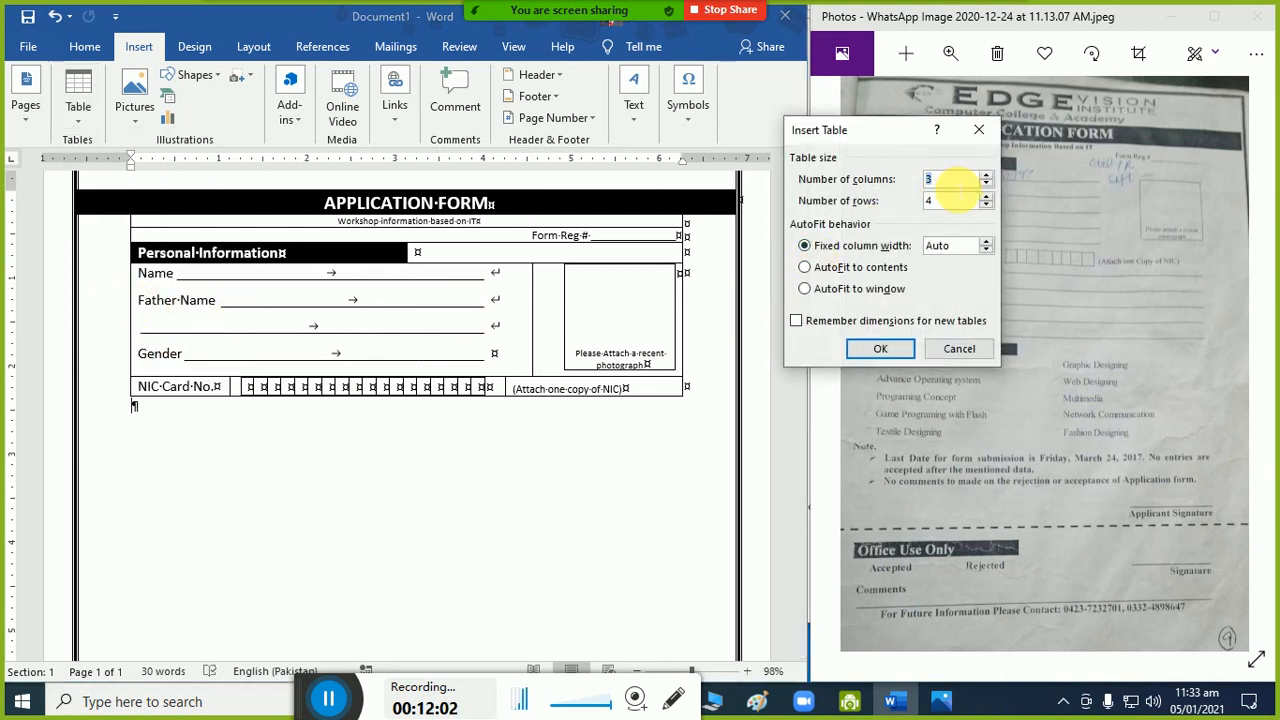
pyautogui.write('1')
pyautogui.doubleClick(956, 201)
pyautogui.write('1')
pyautogui.click(880, 347)
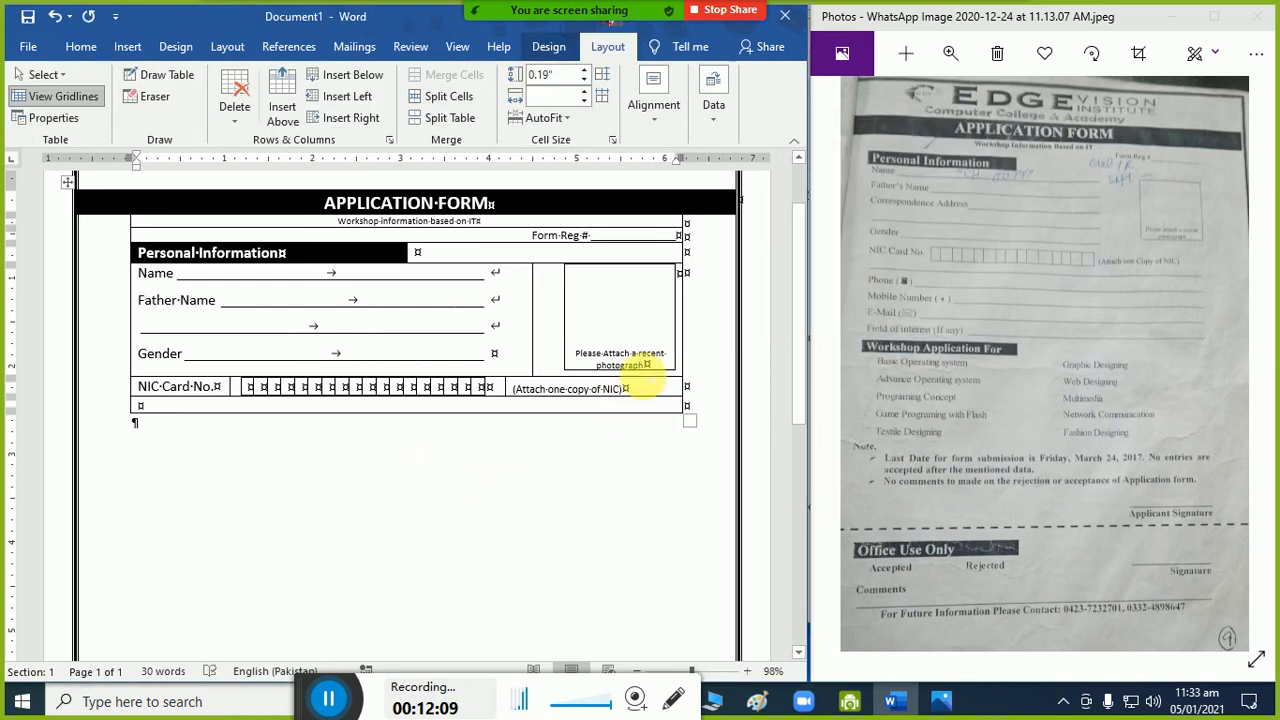
pyautogui.click(650, 390)
pyautogui.hotkey('ctrl', 'z')
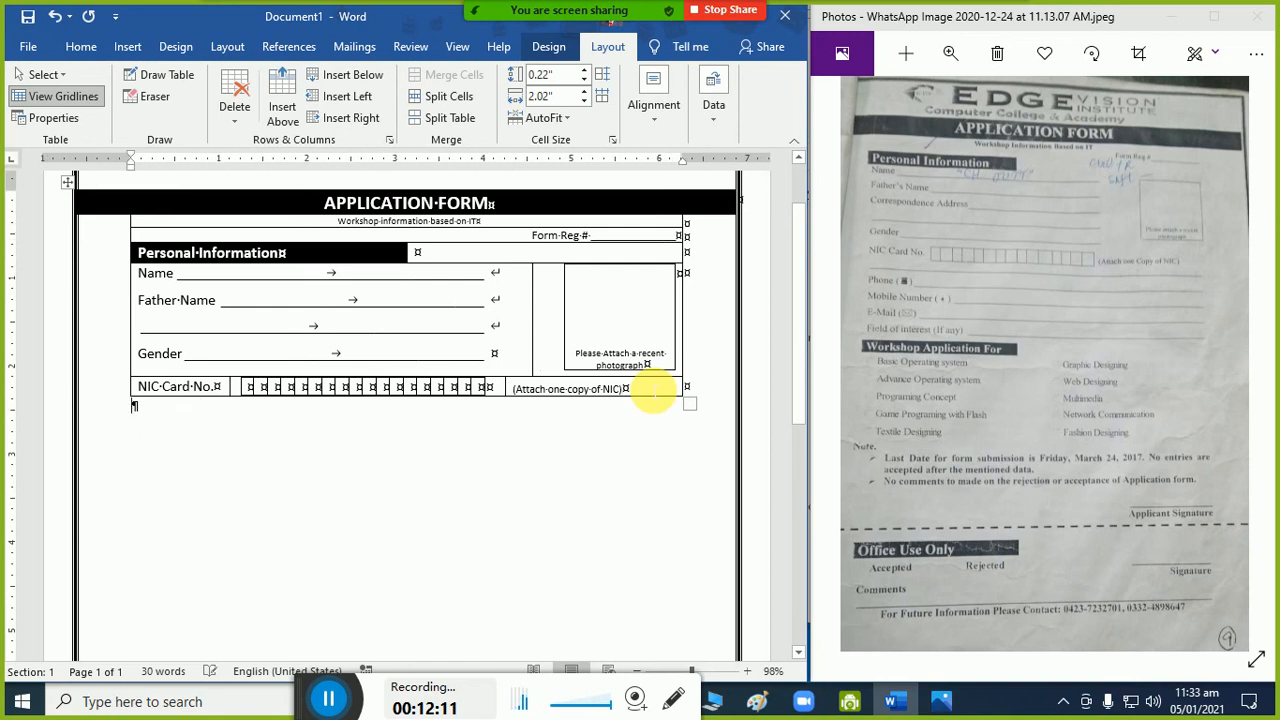
# Add a row directly beneath the NIC Card No. row and merge its three cells into one.
pyautogui.hotkey('ctrl', 'y')
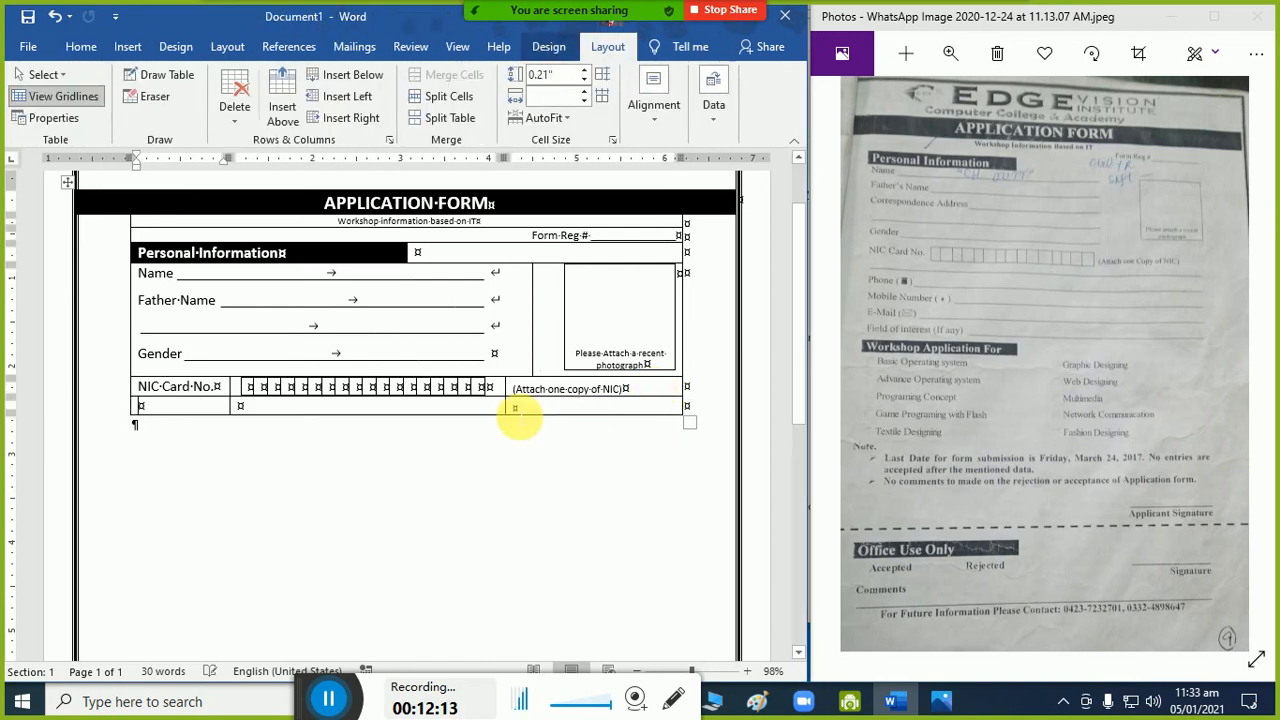
pyautogui.moveTo(475, 410); pyautogui.dragTo(206, 414)
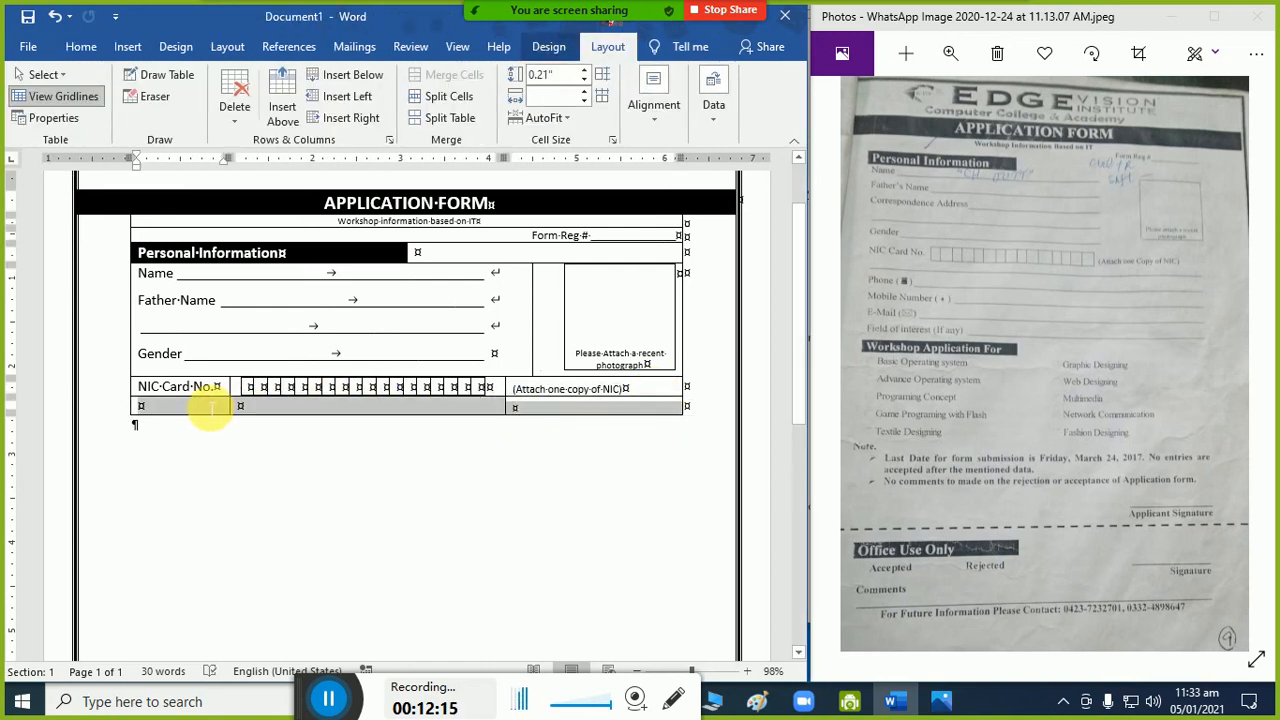
pyautogui.click(450, 75)
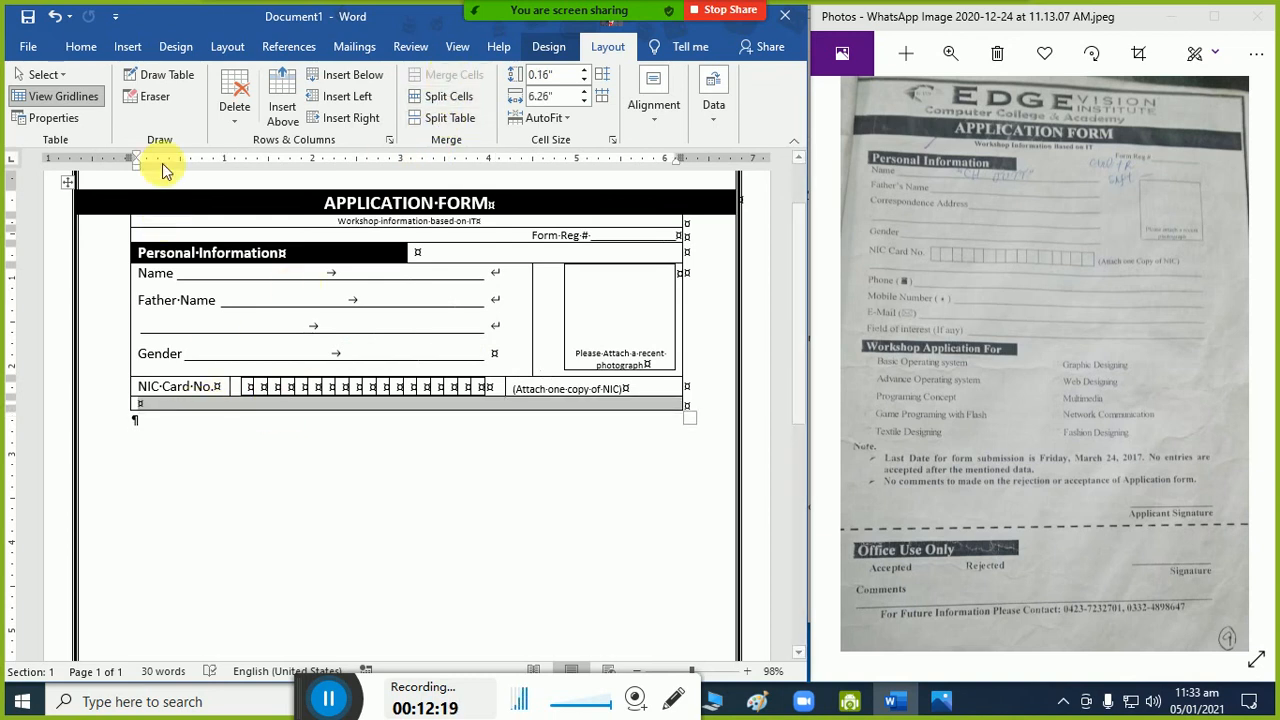
# Set the font size of the empty merged row beneath NIC Card No. to 12 pt.
pyautogui.click(84, 47)
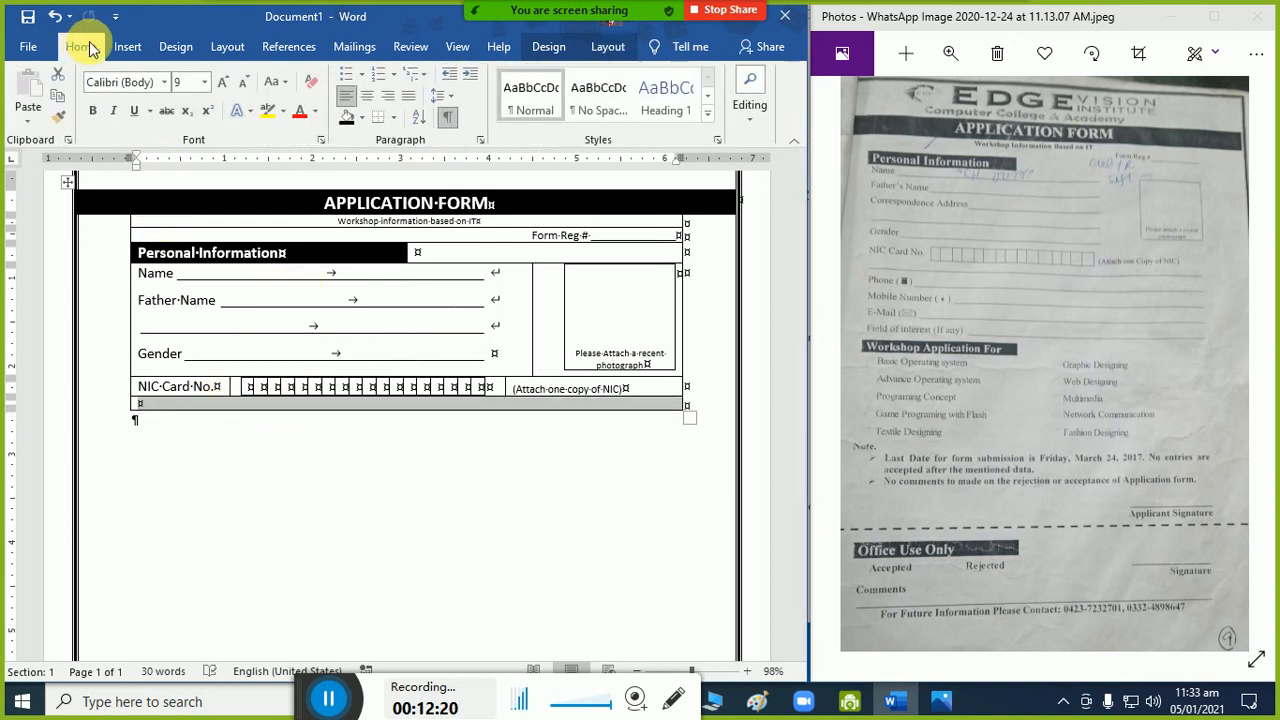
pyautogui.click(241, 84)
pyautogui.click(241, 84)
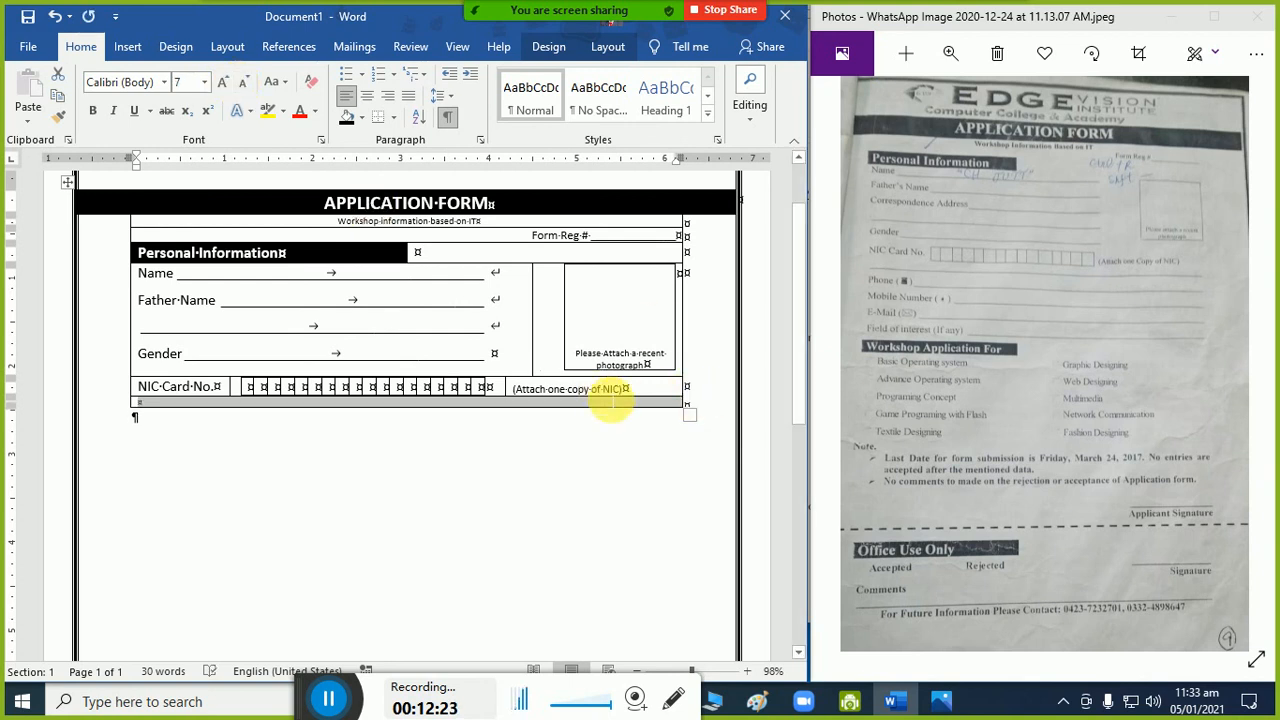
pyautogui.click(222, 82)
pyautogui.click(222, 82)
pyautogui.click(223, 83)
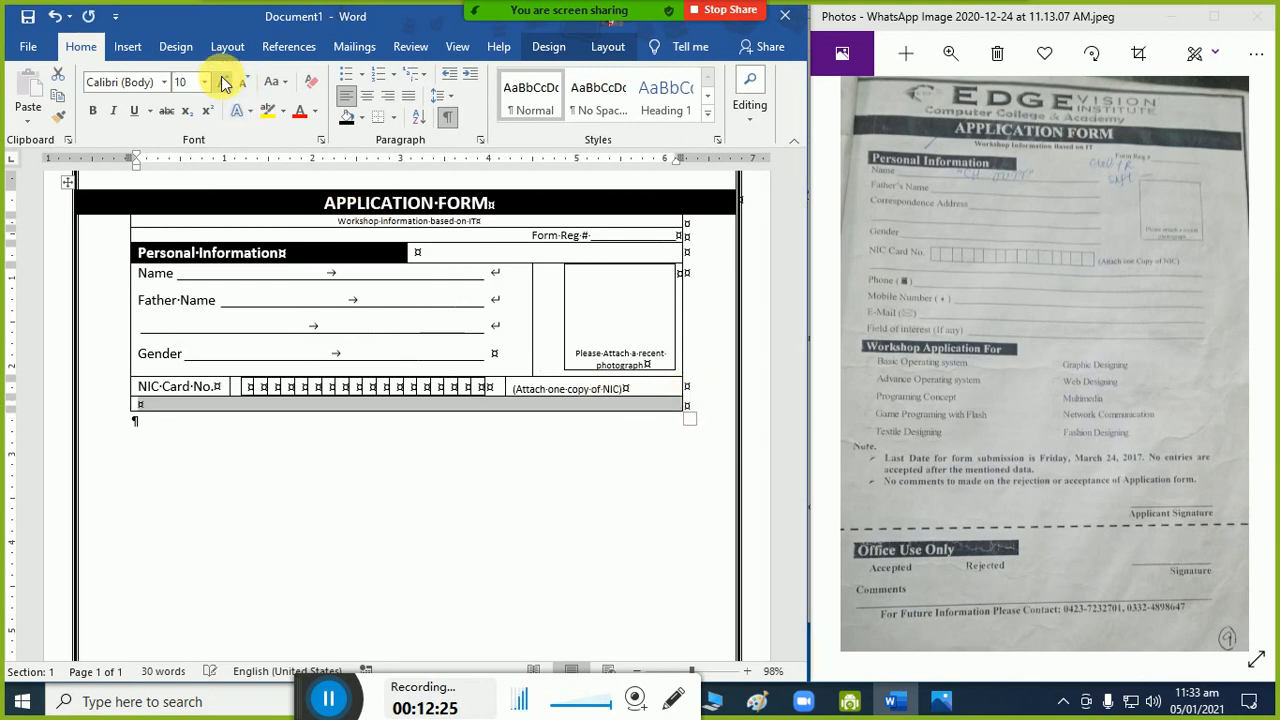
pyautogui.click(224, 84)
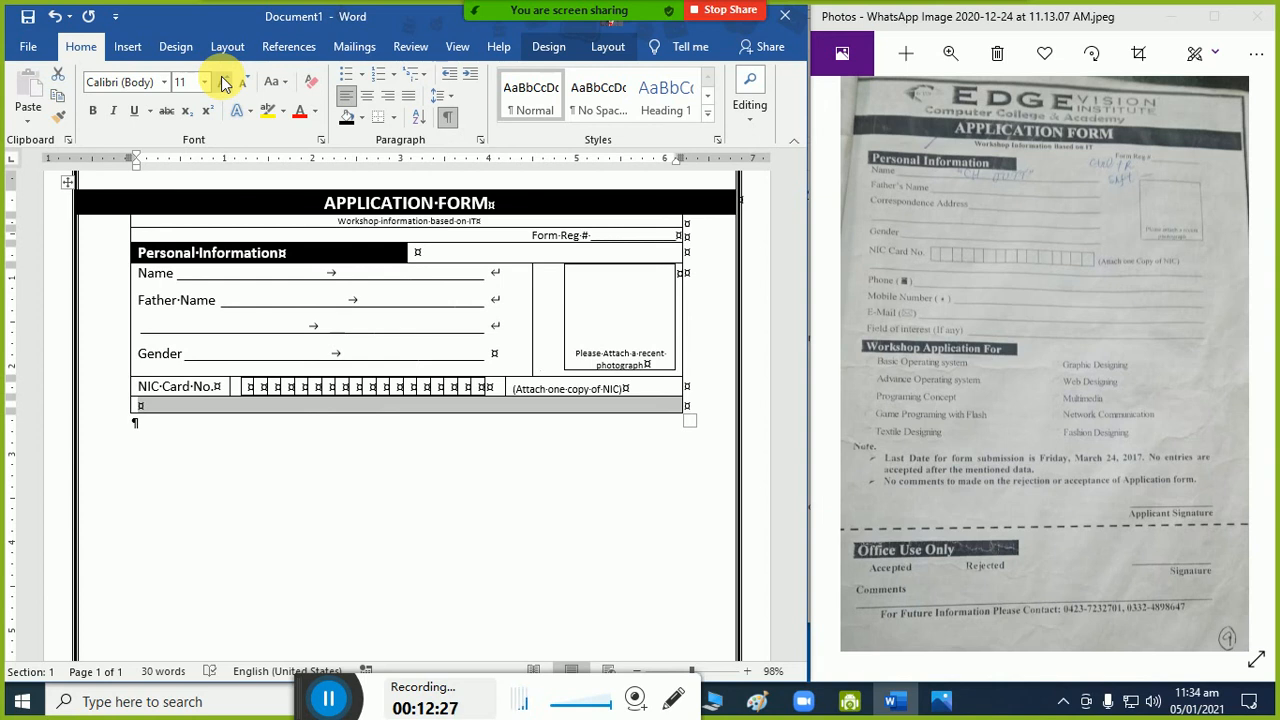
pyautogui.click(224, 84)
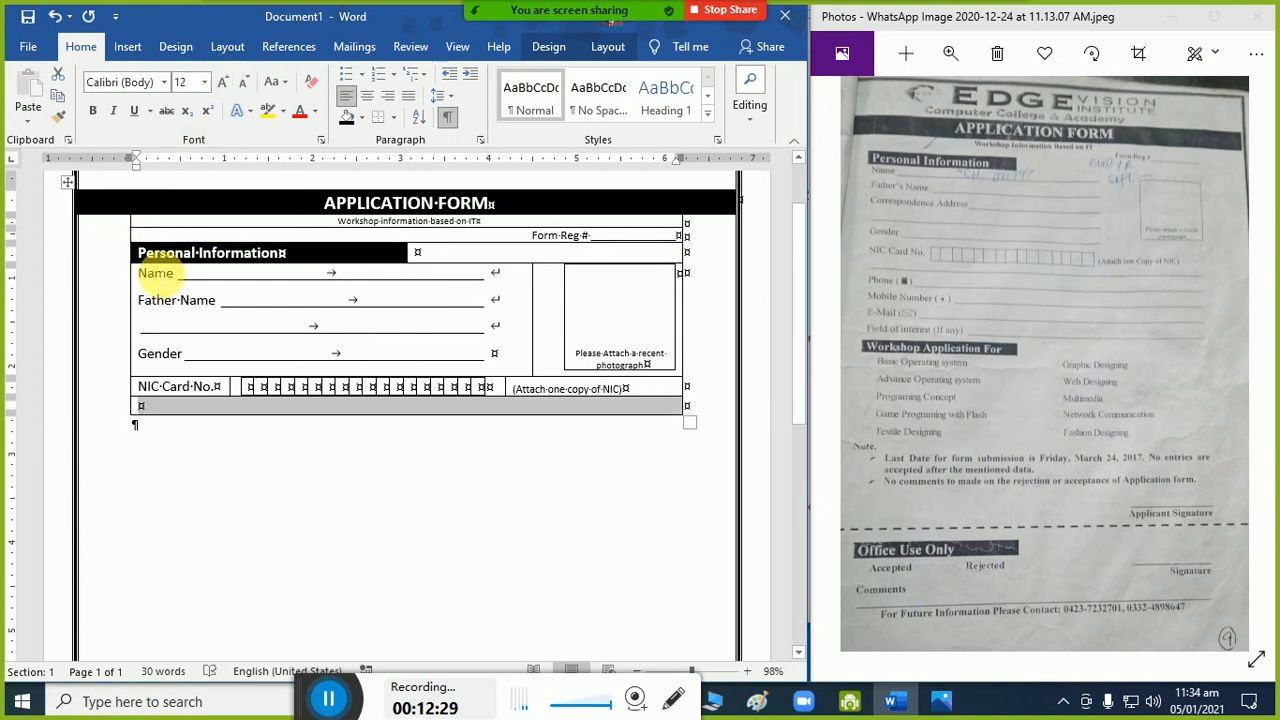
# Copy the formatting of the Name line onto the empty merged row with Format Painter.
pyautogui.click(155, 273)
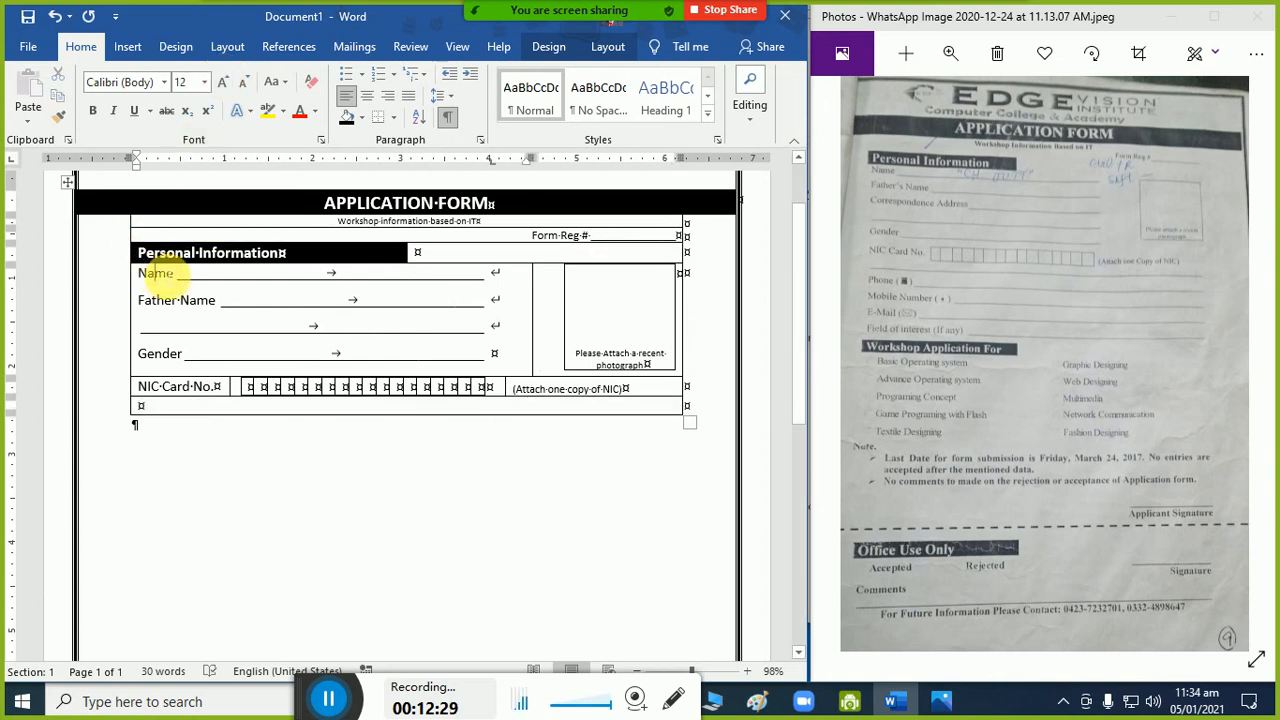
pyautogui.click(58, 116)
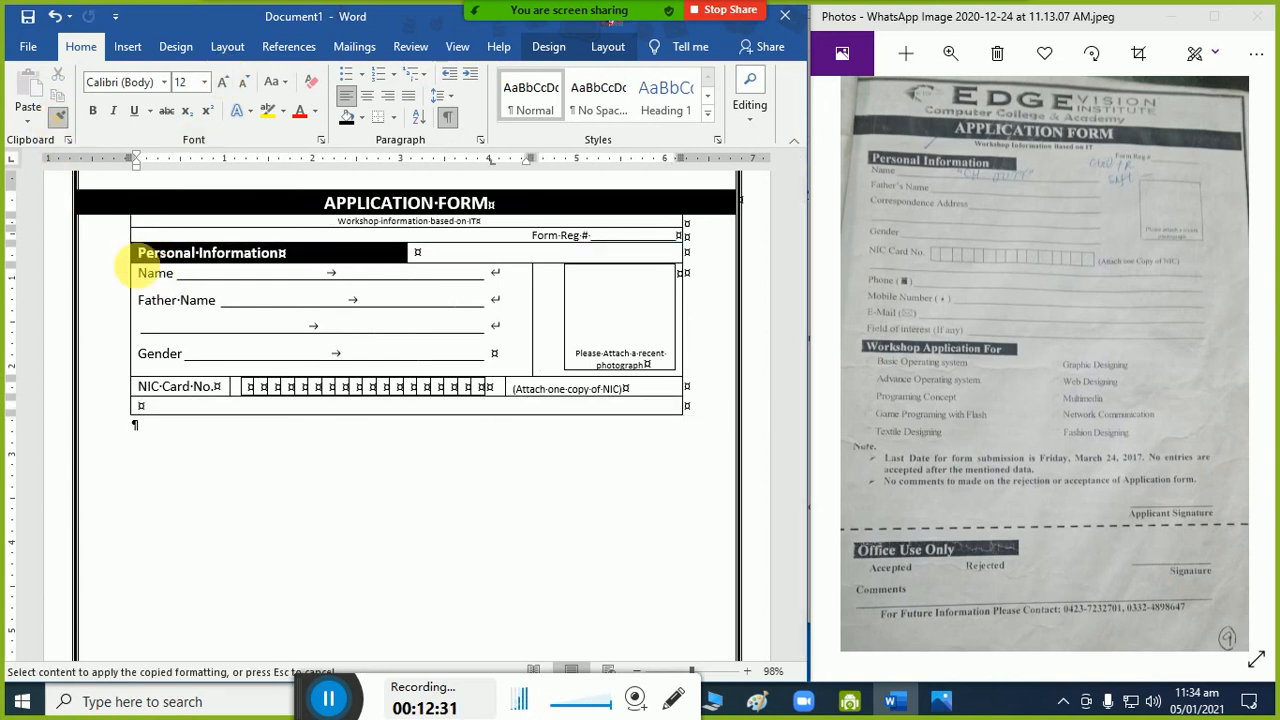
pyautogui.click(138, 408)
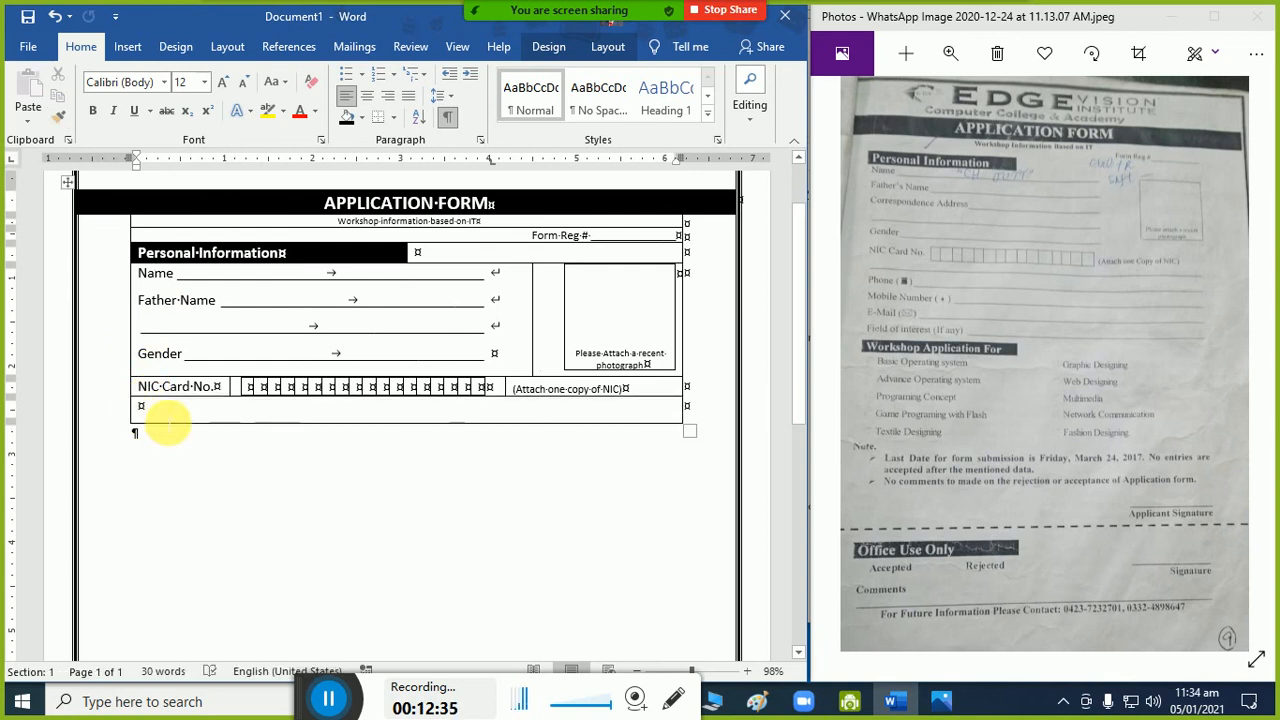